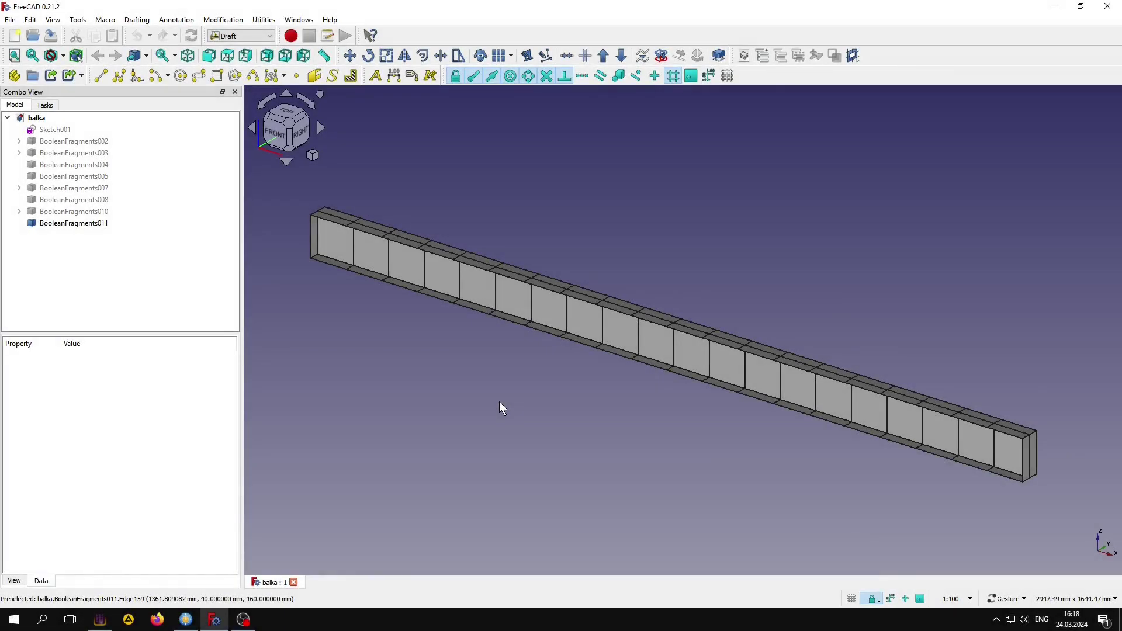
Zoom in and pick the beam's bottom, top and side faces, then select BooleanFragments011.
scroll(586, 327, up, 2)
scroll(579, 335, up, 2)
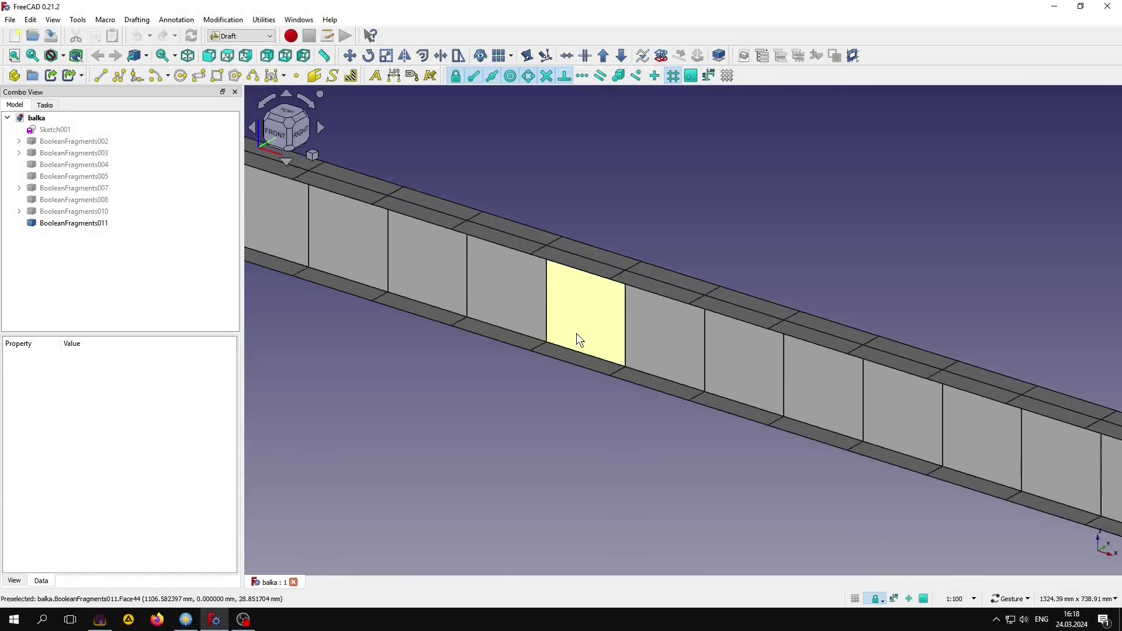
scroll(578, 337, up, 2)
scroll(580, 337, up, 2)
click(549, 398)
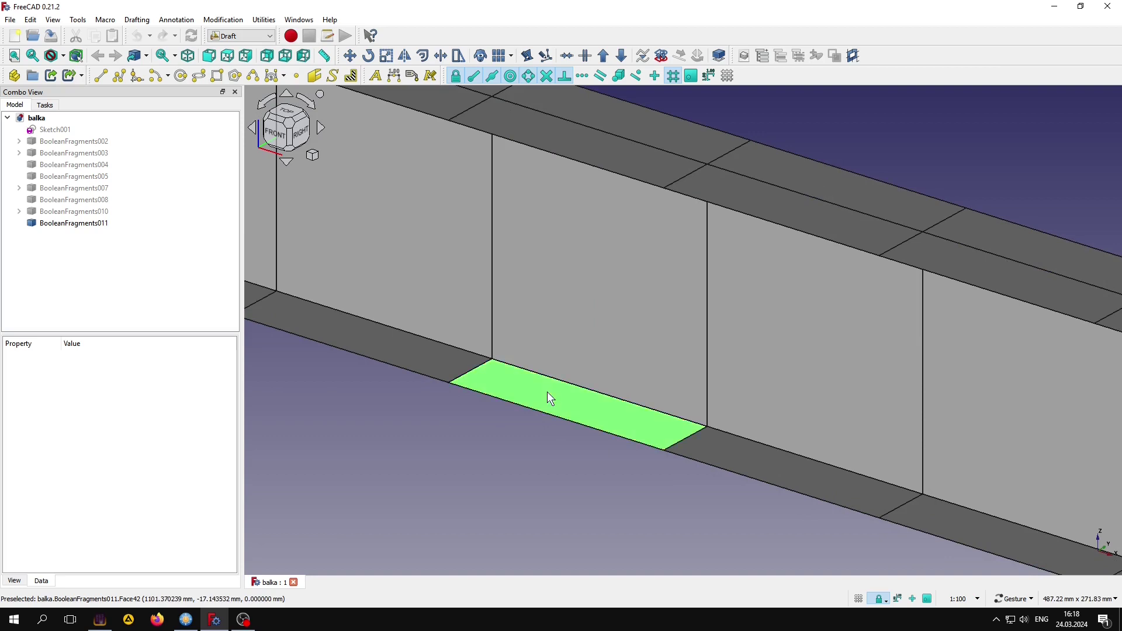
click(590, 153)
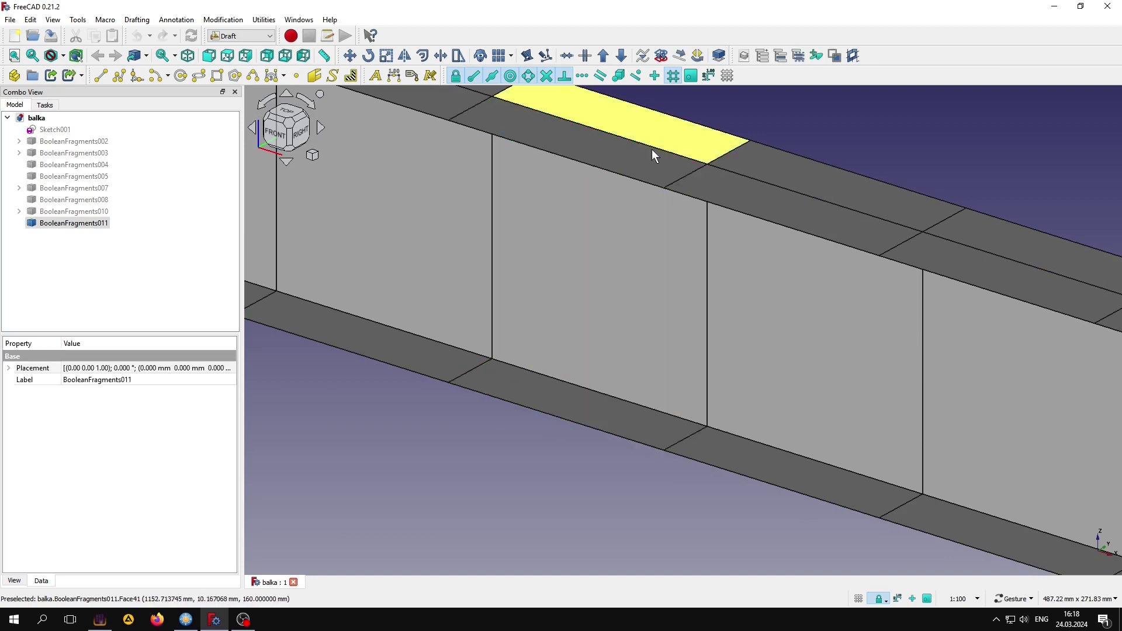
click(622, 234)
click(508, 496)
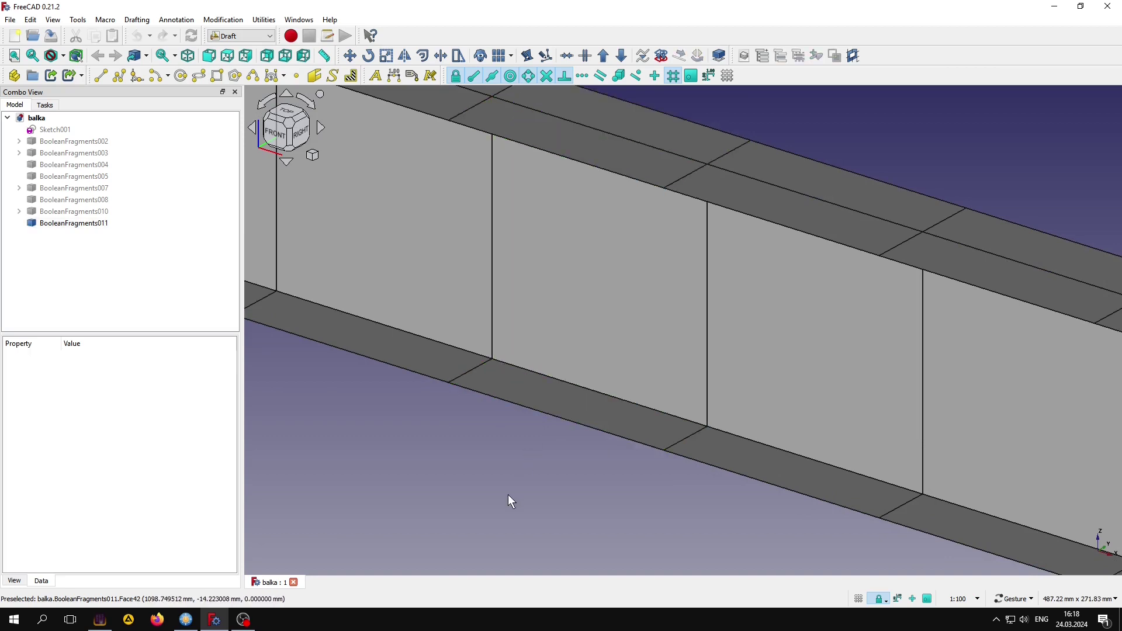
click(56, 223)
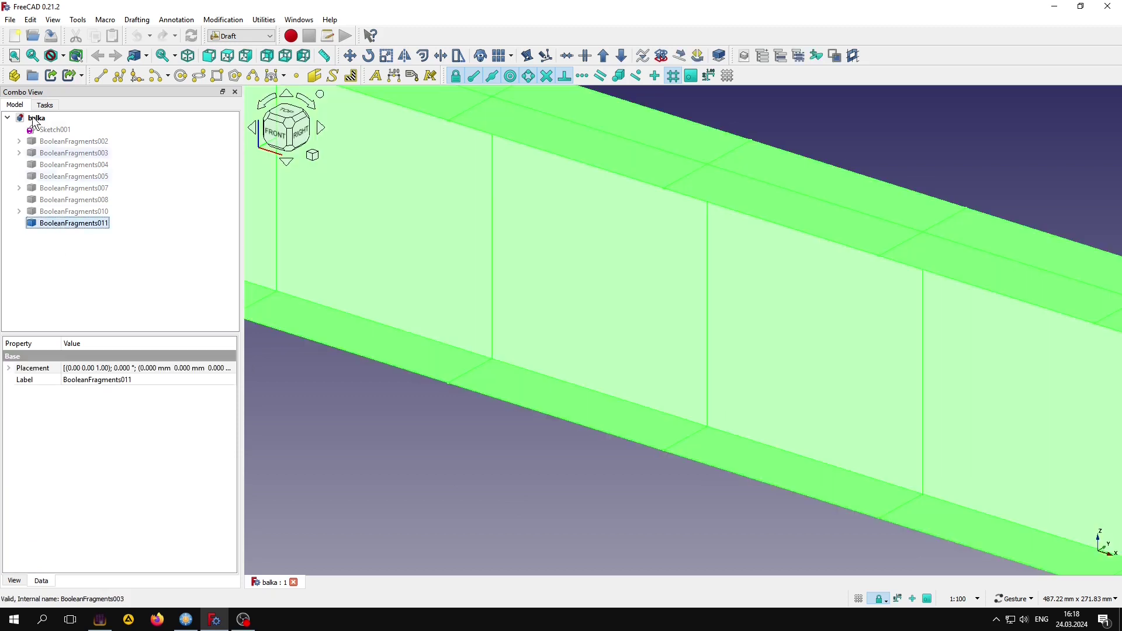
Export BooleanFragments011 as STEP file balka in D:\test, accepting the default STEP options.
click(10, 20)
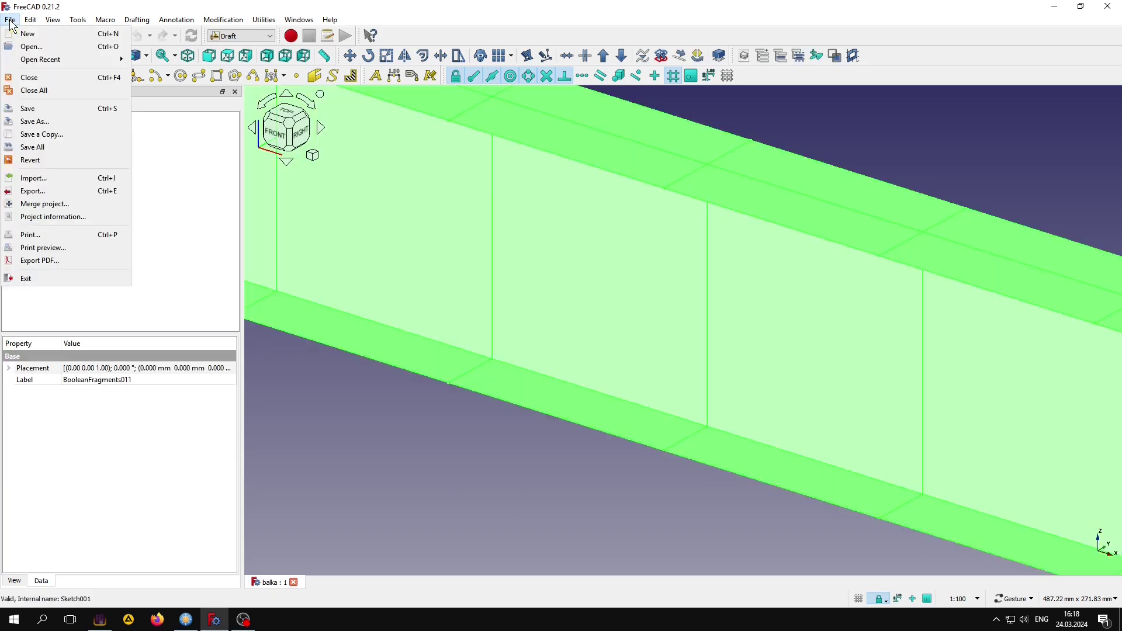
click(42, 190)
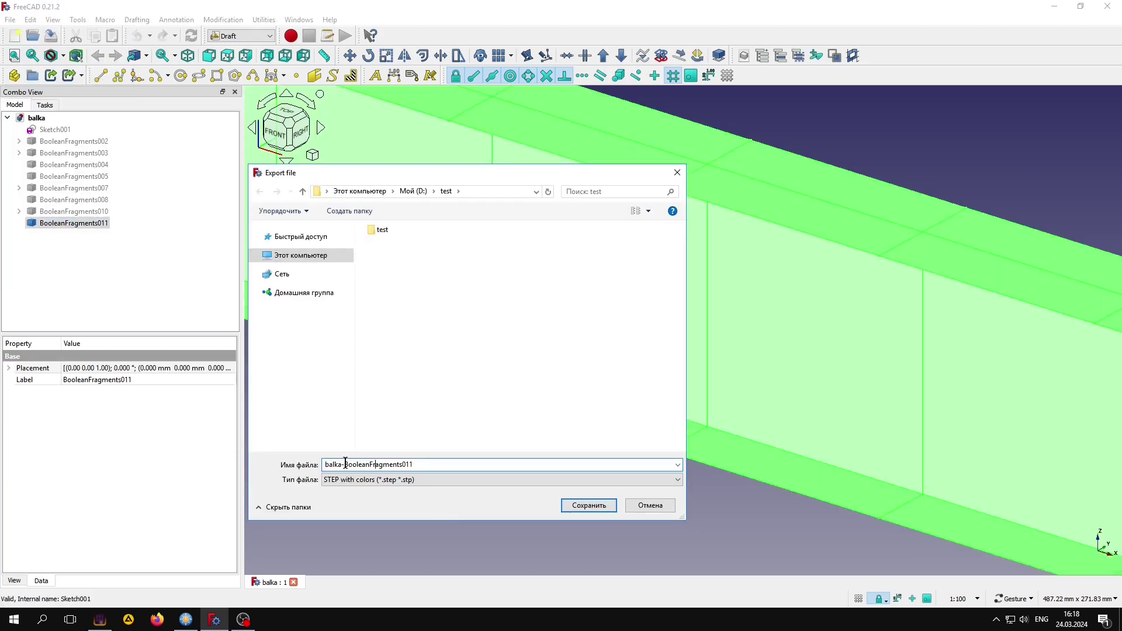
drag(341, 464, 458, 464)
key(Delete)
click(588, 506)
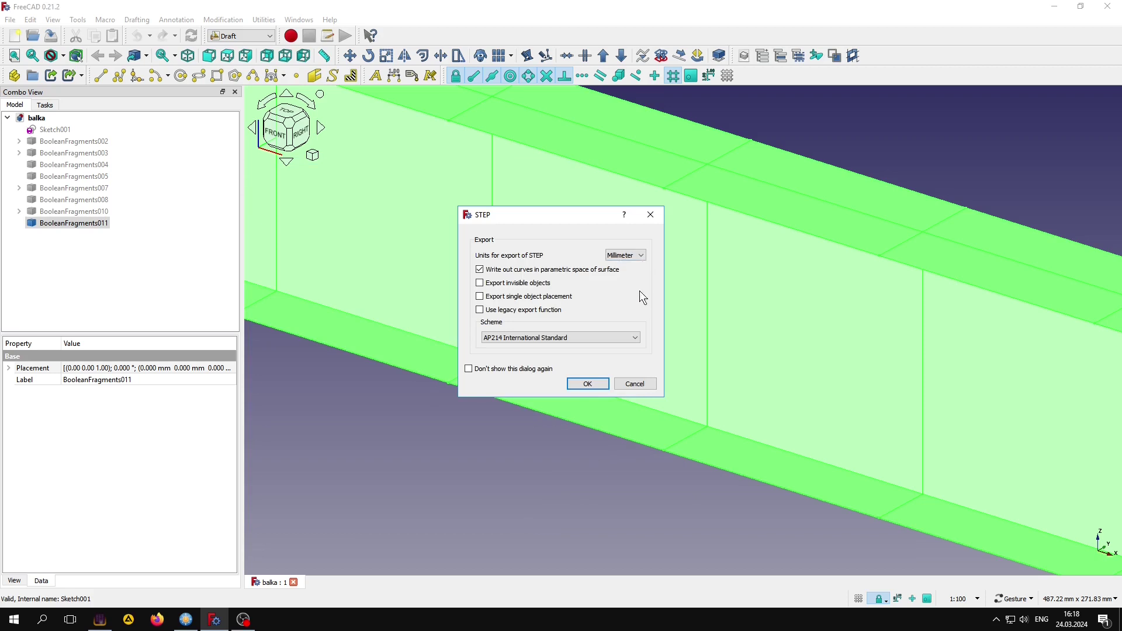
click(587, 383)
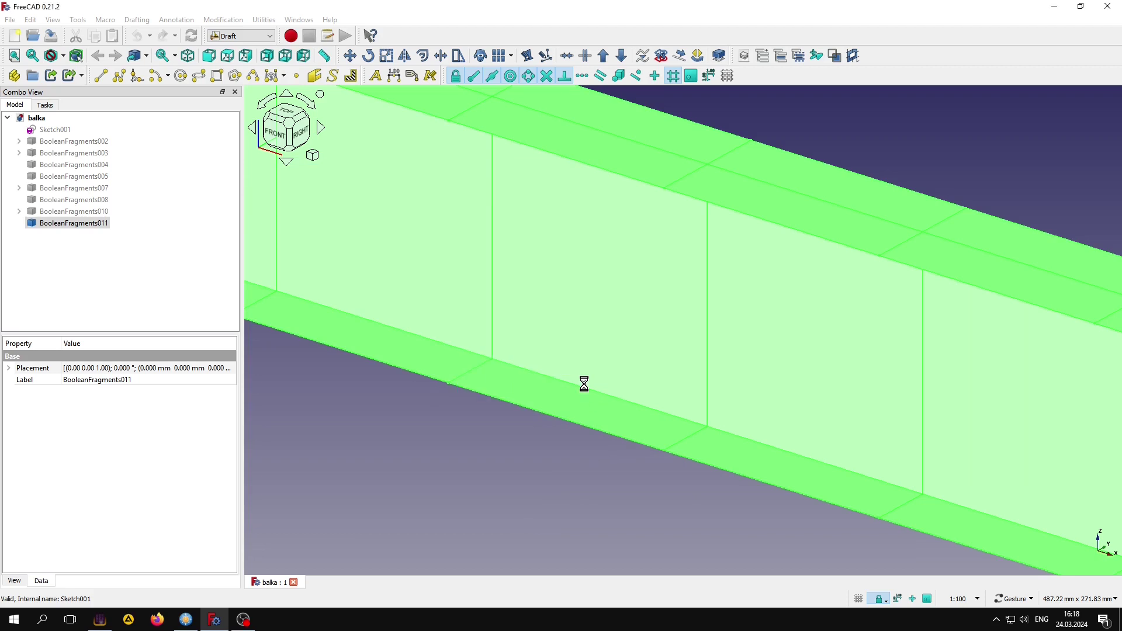
click(515, 459)
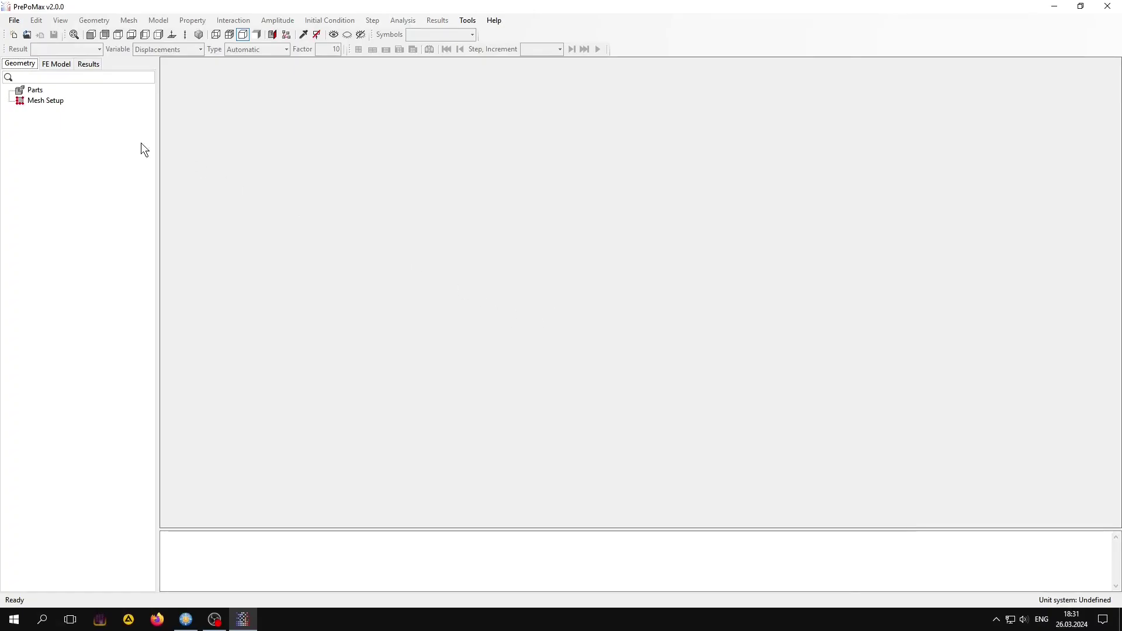
Start a new 3D model with the mm, ton, s, °C unit system.
click(13, 35)
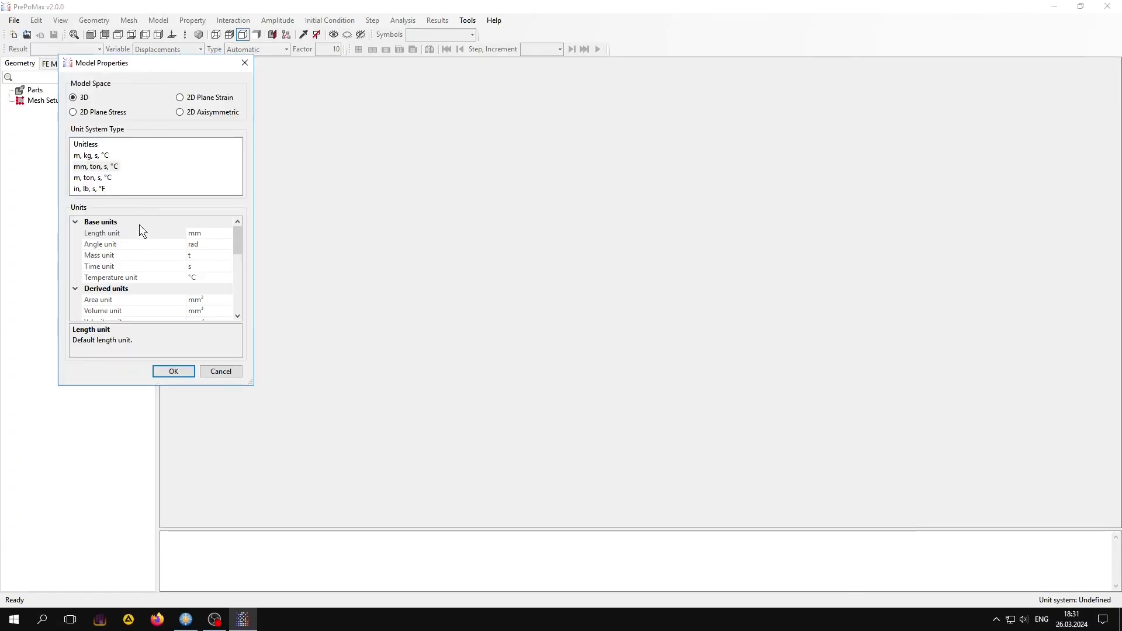
click(82, 167)
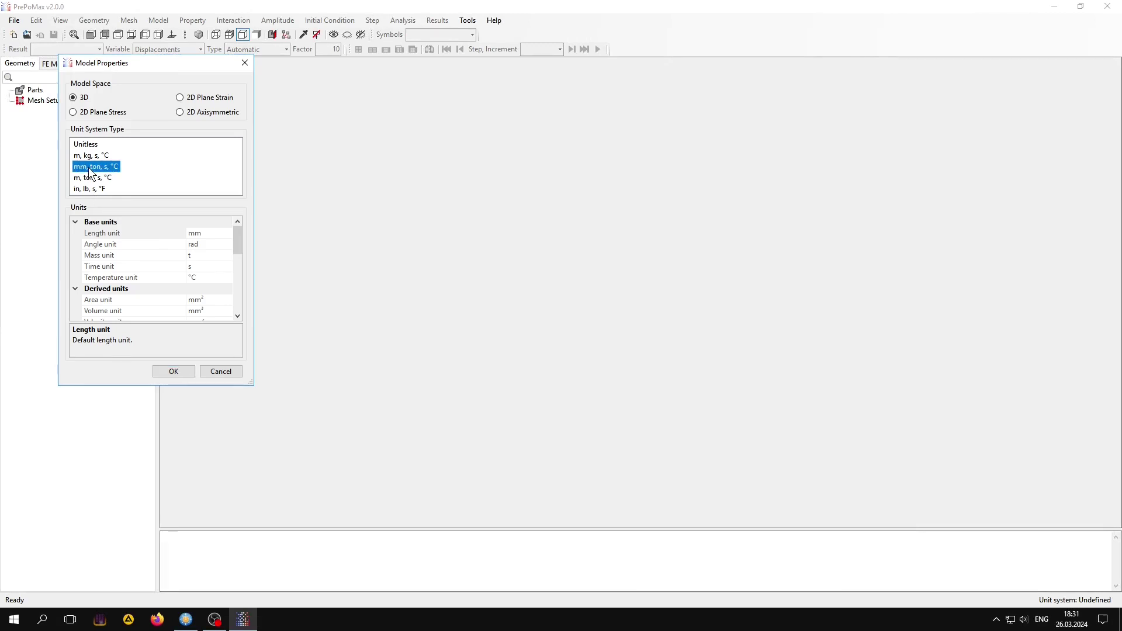
click(155, 372)
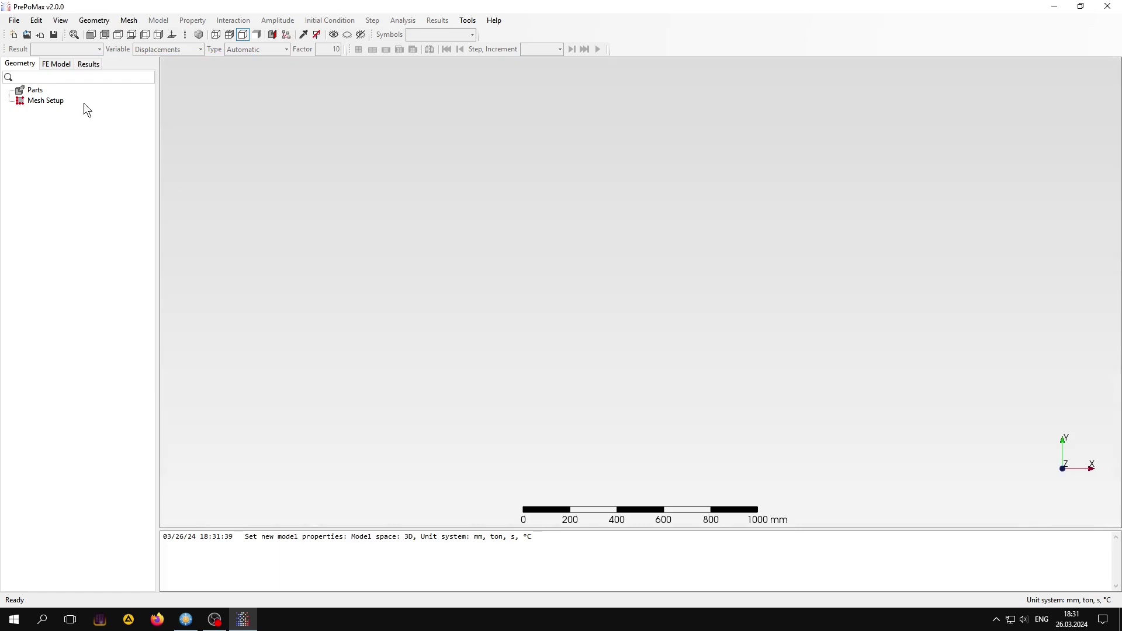
Import balka.step from D:\test and orbit to an oblique top view of the beam.
click(46, 36)
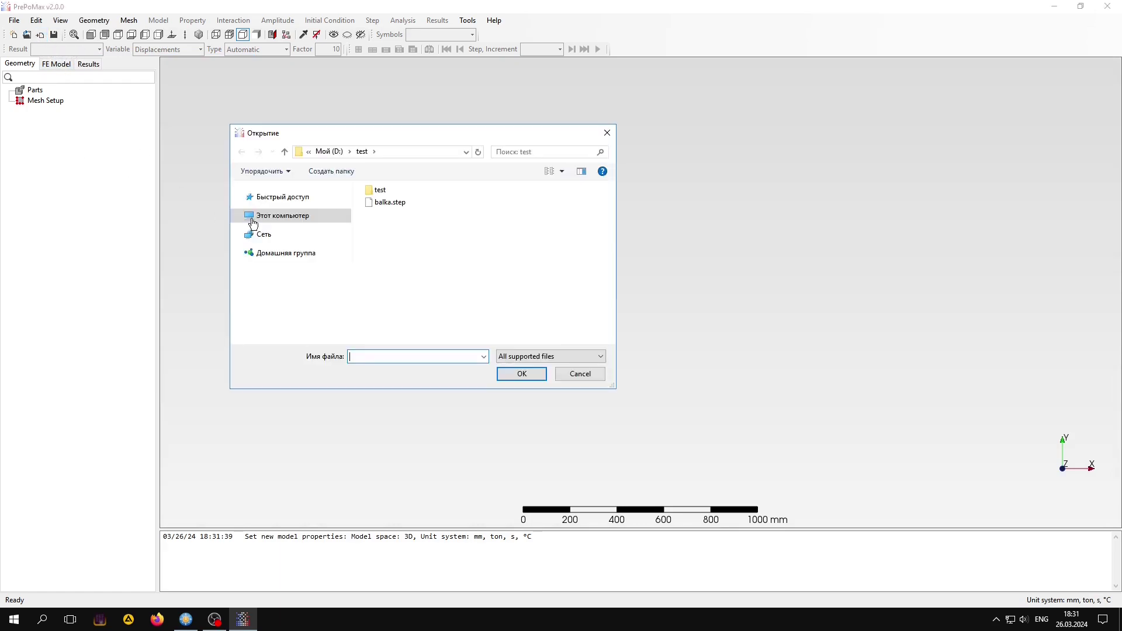
click(379, 202)
click(514, 375)
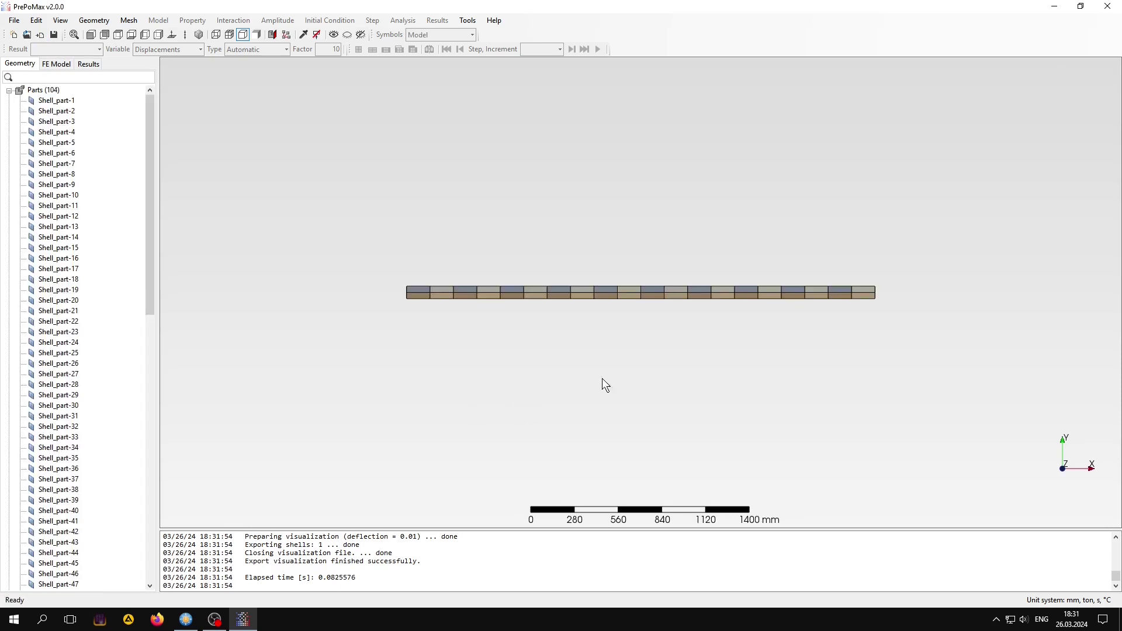
middle_drag(602, 377, 599, 282)
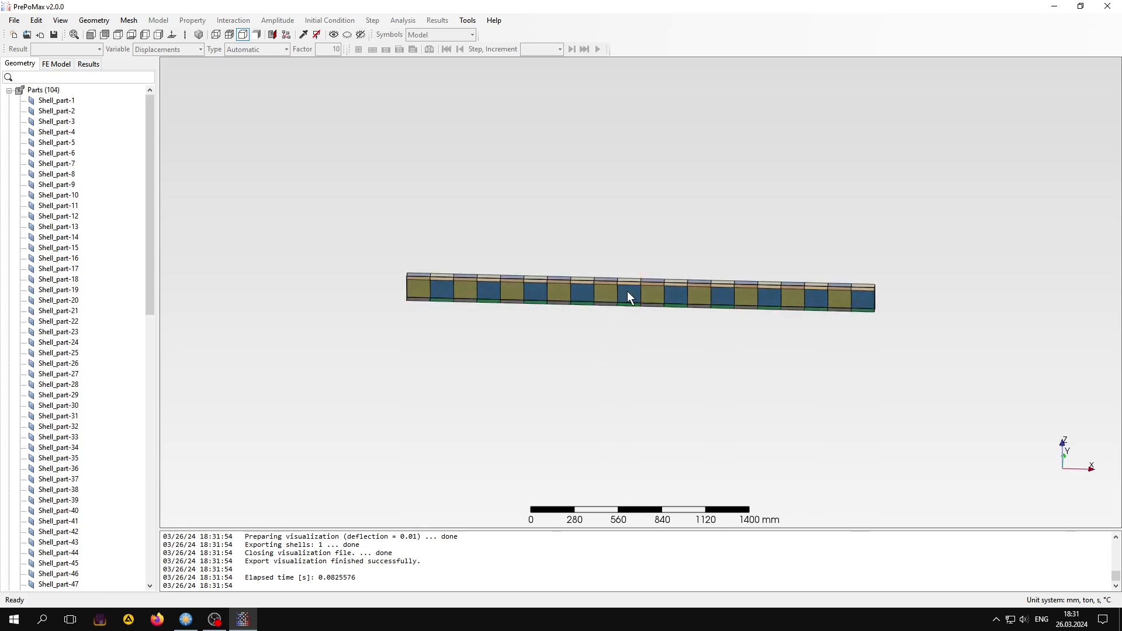
scroll(627, 292, up, 1)
scroll(629, 292, up, 1)
scroll(629, 292, up, 1)
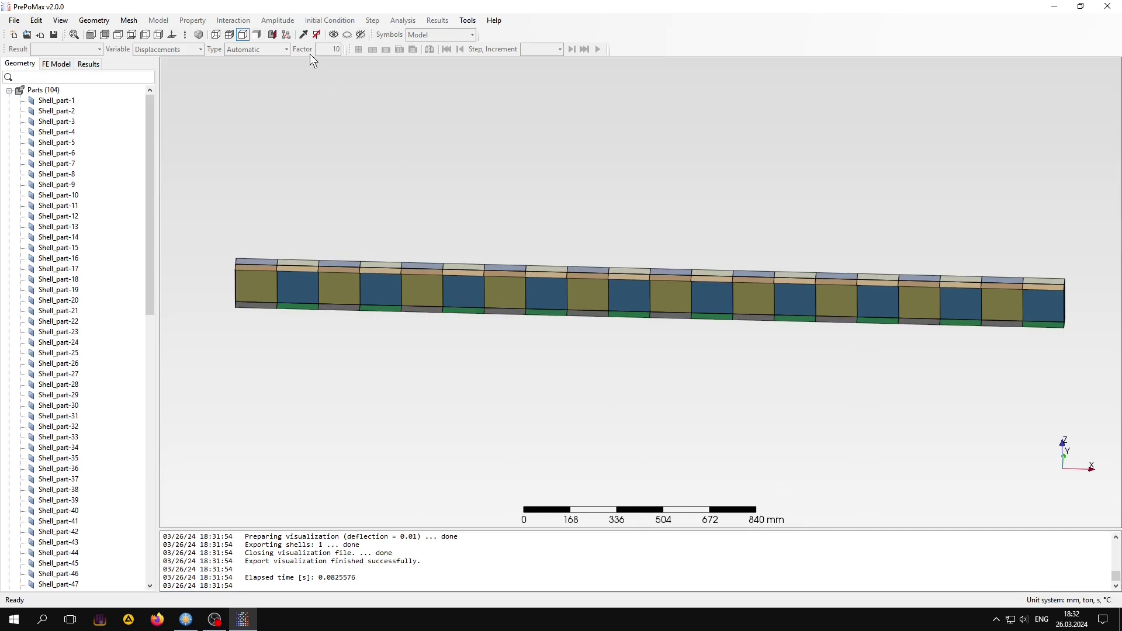
Measure the distance between the beam's left-end and right-end top vertices.
click(303, 34)
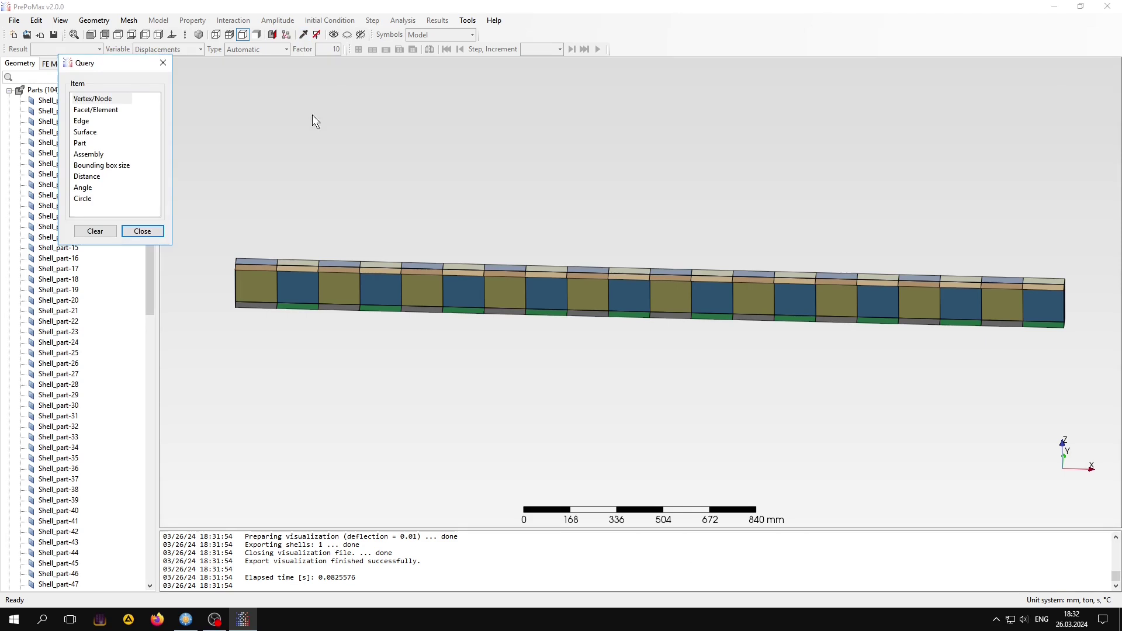
click(89, 177)
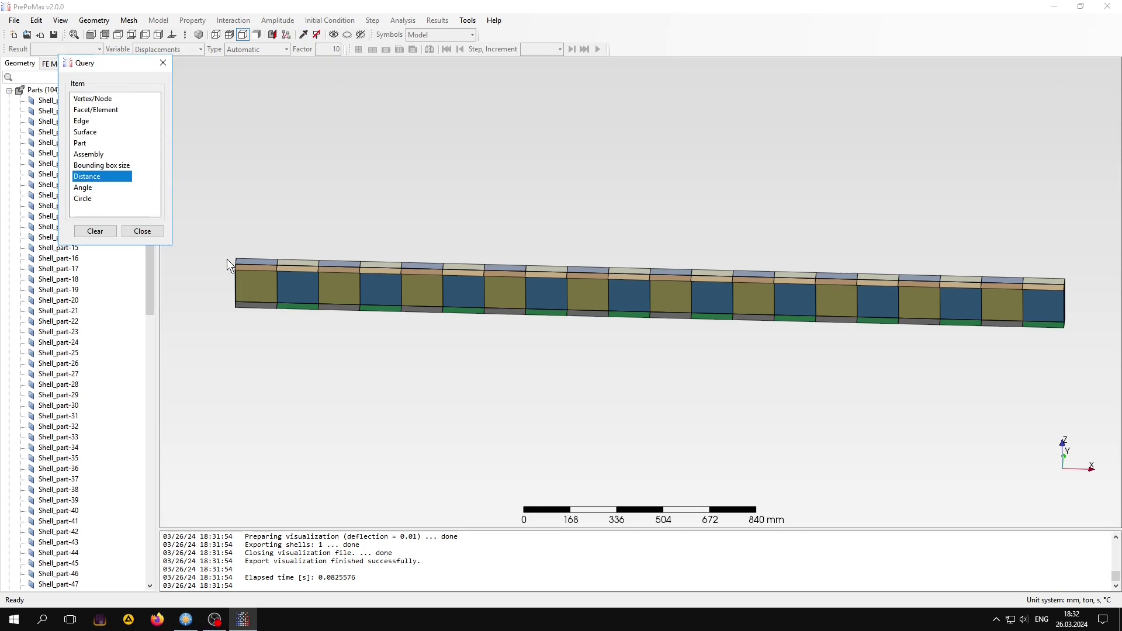
scroll(227, 258, down, 1)
scroll(233, 258, up, 3)
scroll(226, 261, up, 3)
scroll(225, 257, up, 2)
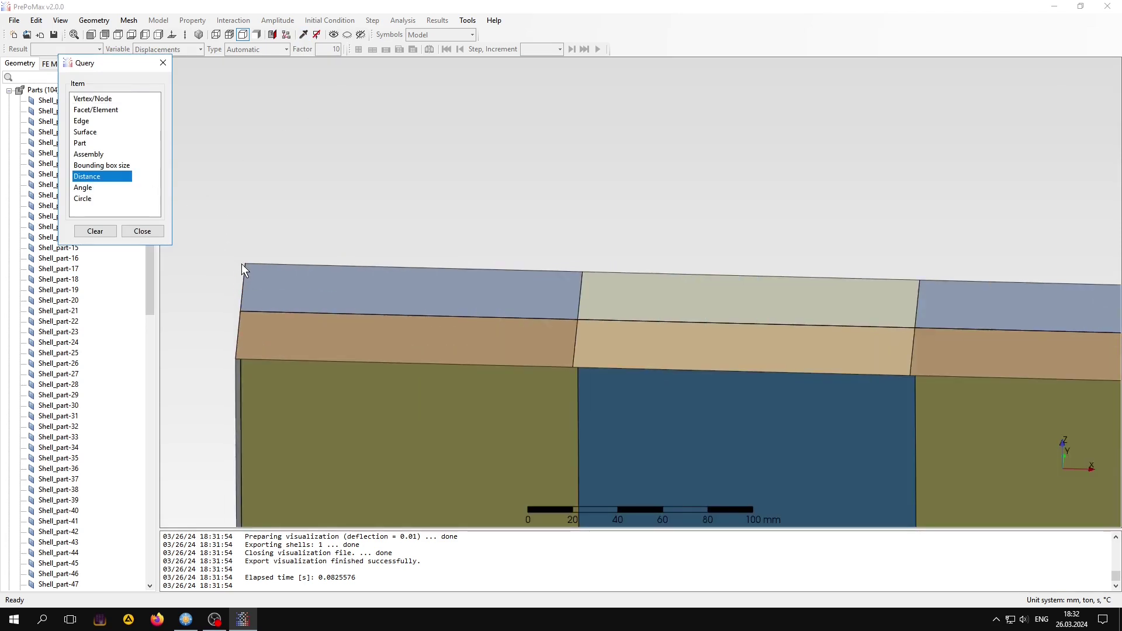
click(244, 264)
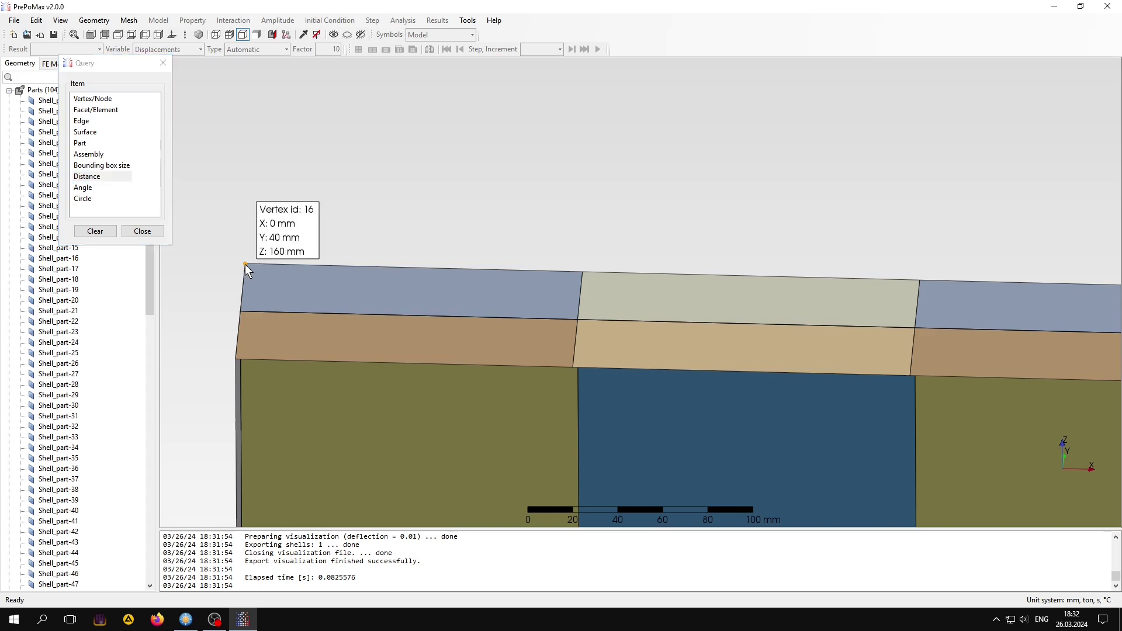
scroll(276, 285, down, 3)
scroll(276, 285, down, 5)
scroll(276, 286, down, 2)
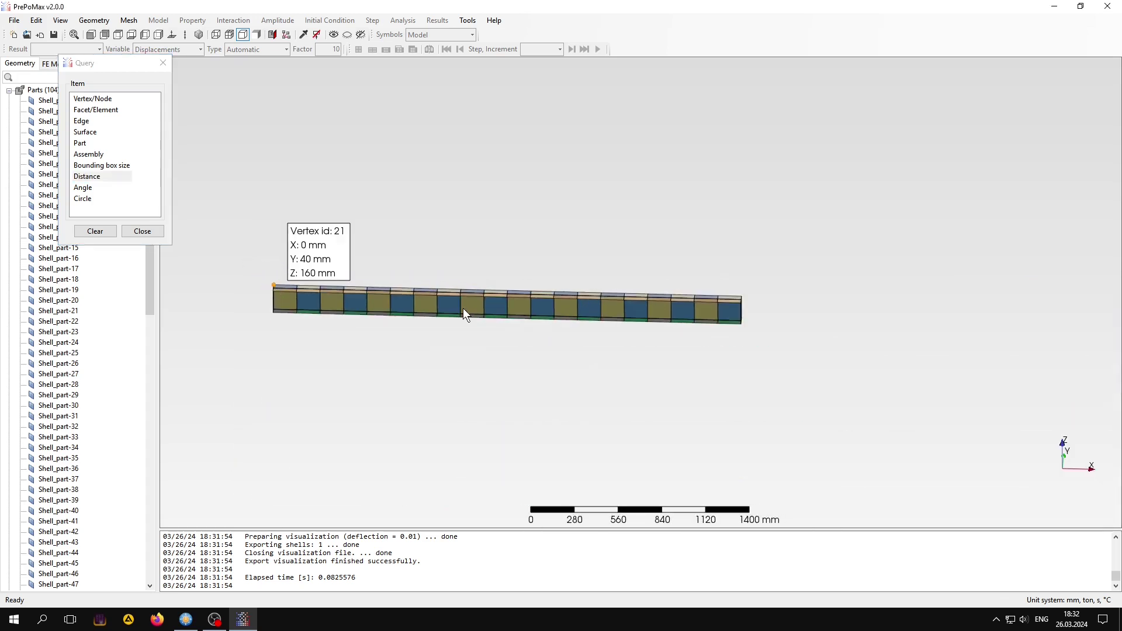
scroll(747, 301, up, 2)
scroll(739, 289, up, 3)
scroll(739, 289, up, 5)
scroll(738, 287, up, 3)
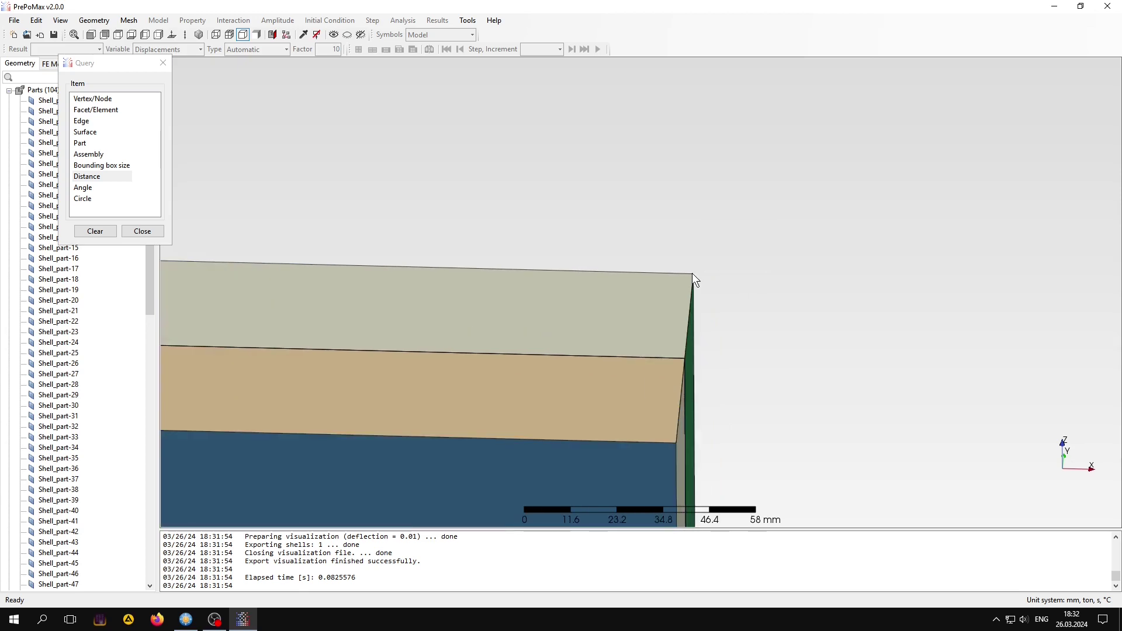
click(692, 275)
Move the 3000 mm distance label above the beam, then clear the annotation and close Query.
scroll(732, 307, down, 2)
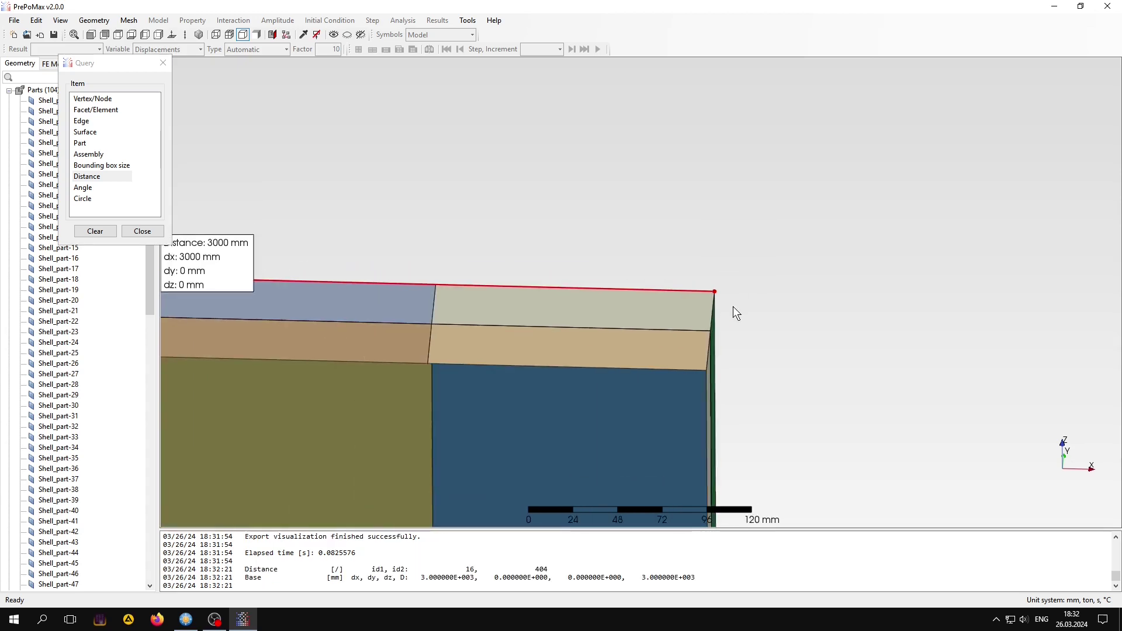
scroll(733, 307, down, 3)
scroll(733, 306, down, 2)
scroll(733, 306, down, 2)
scroll(733, 306, down, 1)
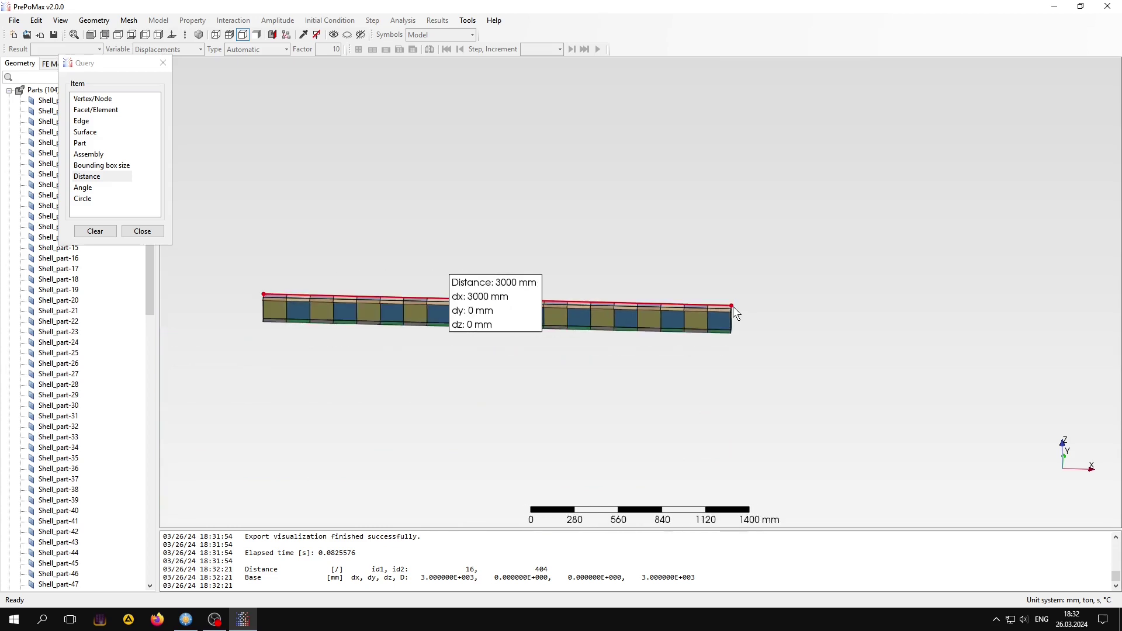
drag(470, 303, 498, 203)
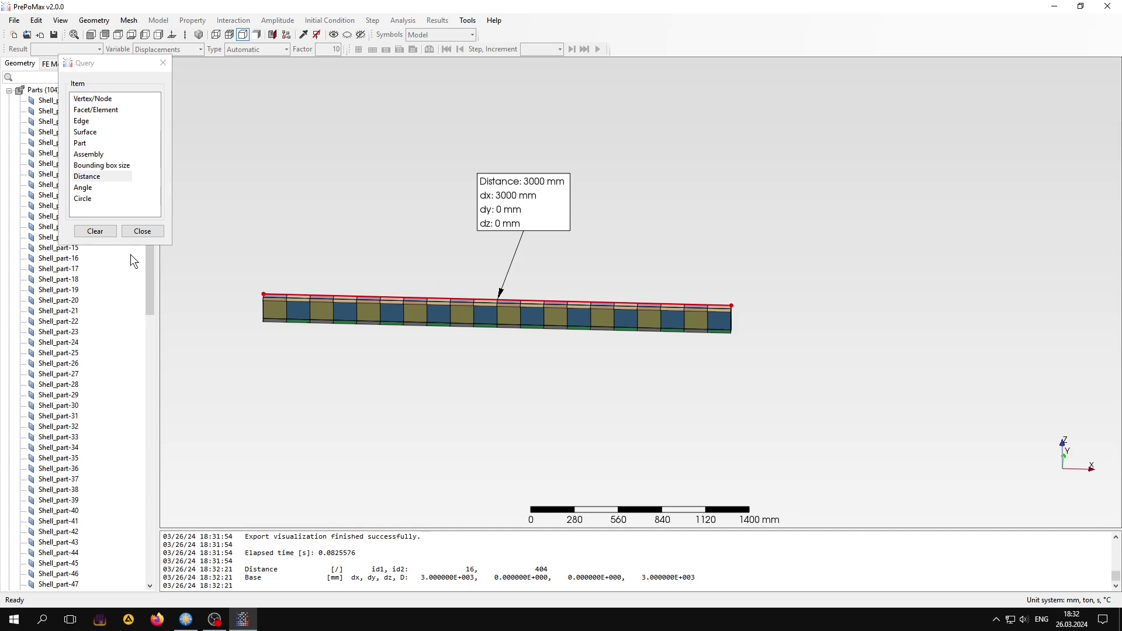
click(92, 231)
click(566, 338)
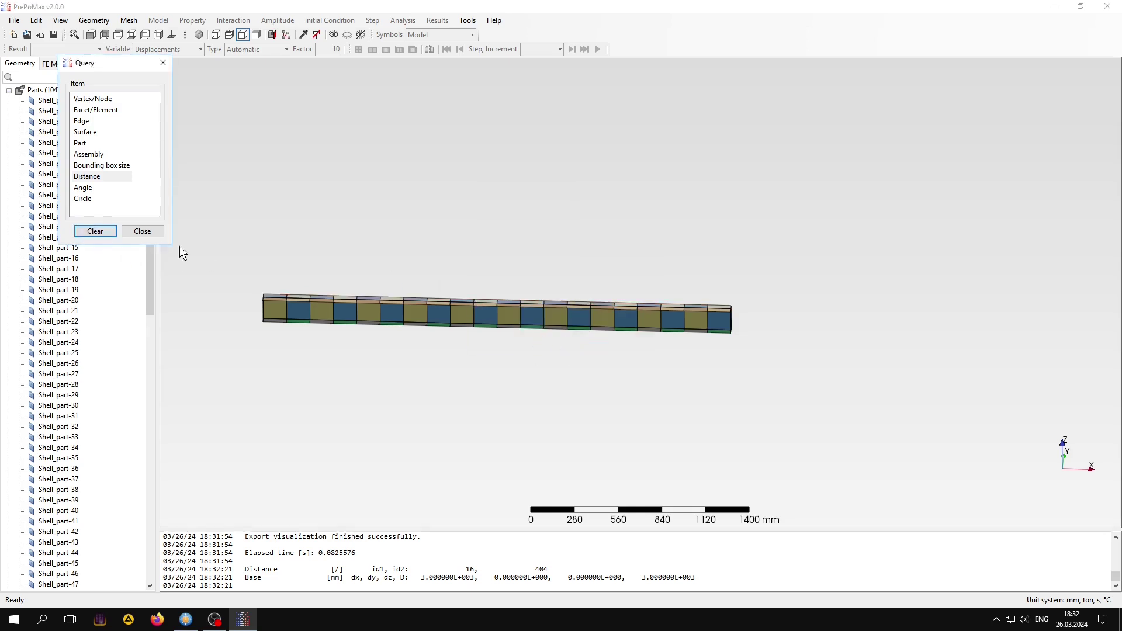
click(142, 231)
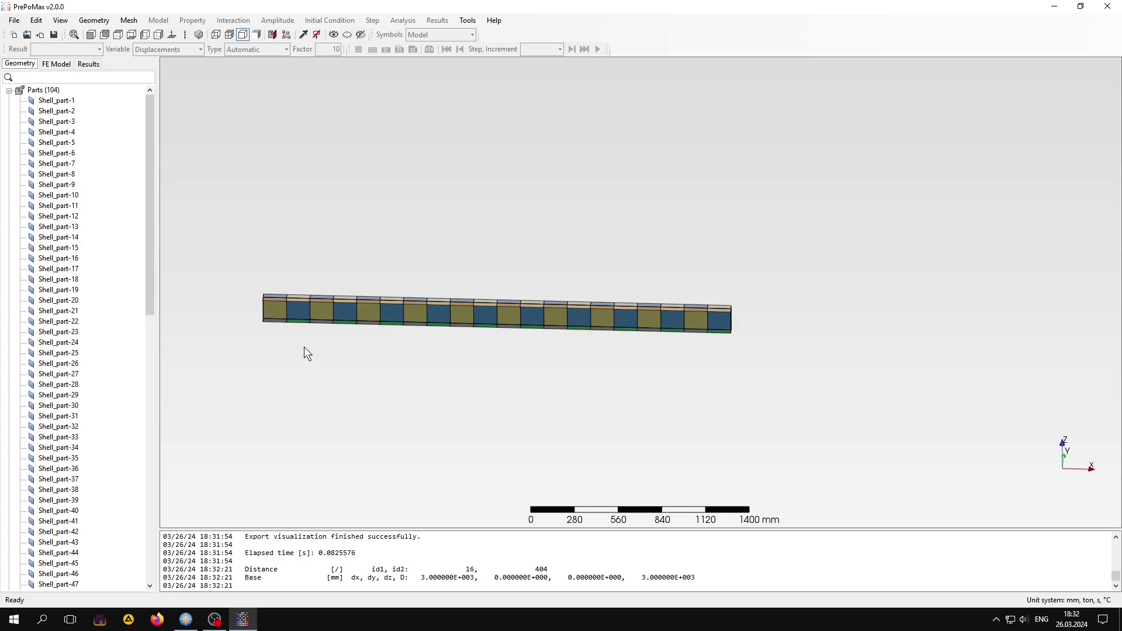
click(93, 20)
mouse_move(101, 33)
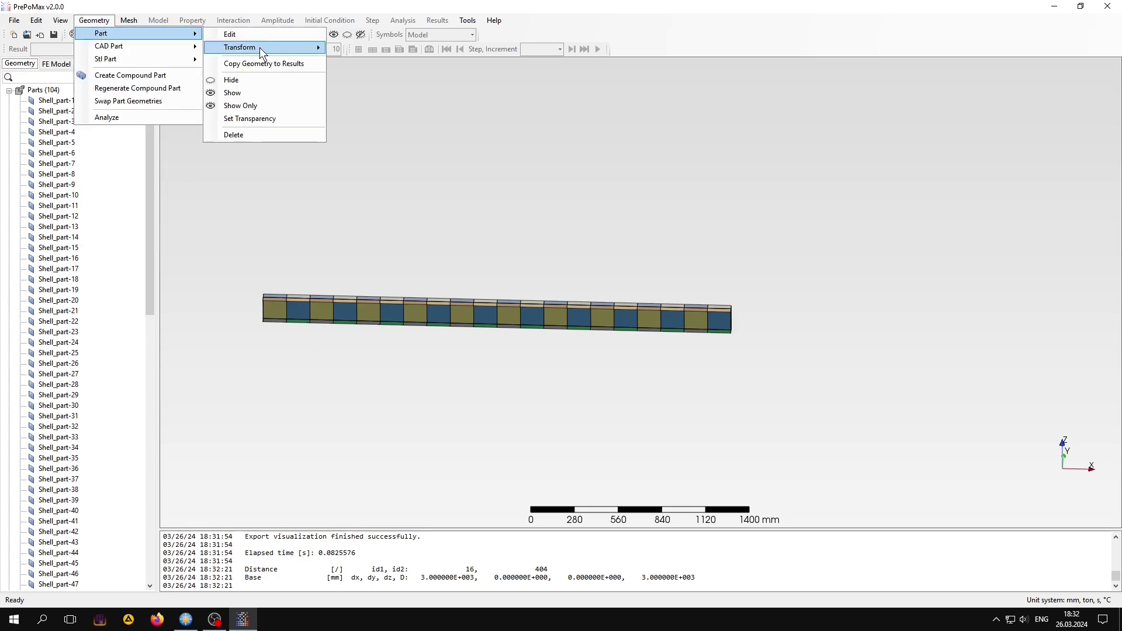
mouse_move(240, 47)
click(355, 49)
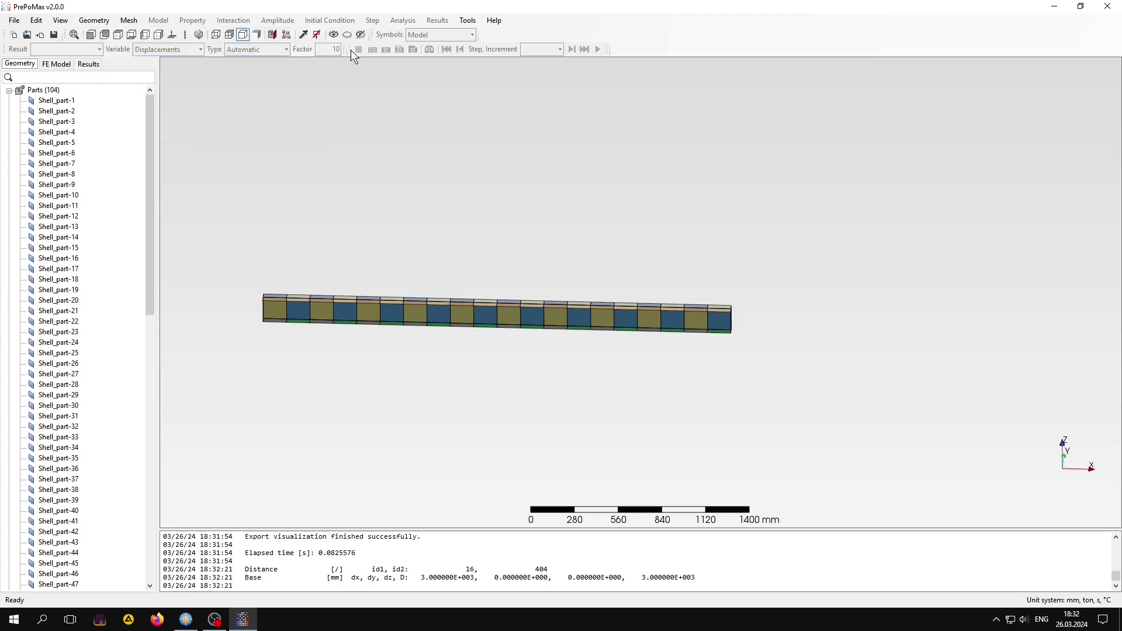
scroll(153, 234, down, 5)
scroll(152, 235, down, 6)
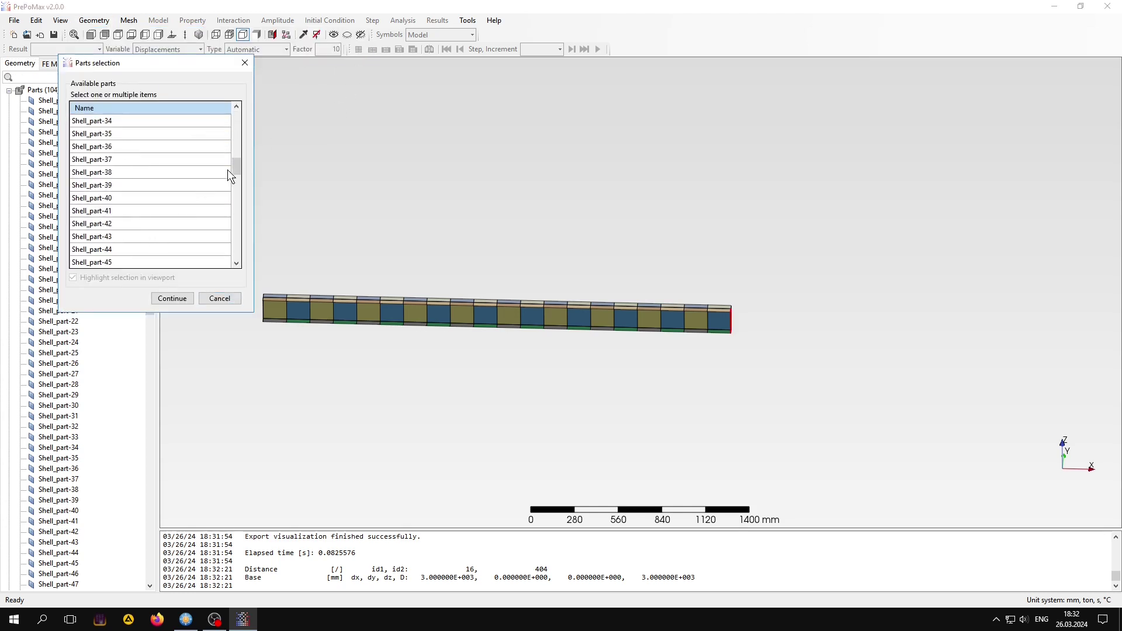
scroll(228, 175, down, 8)
scroll(234, 259, down, 10)
shift+click(110, 248)
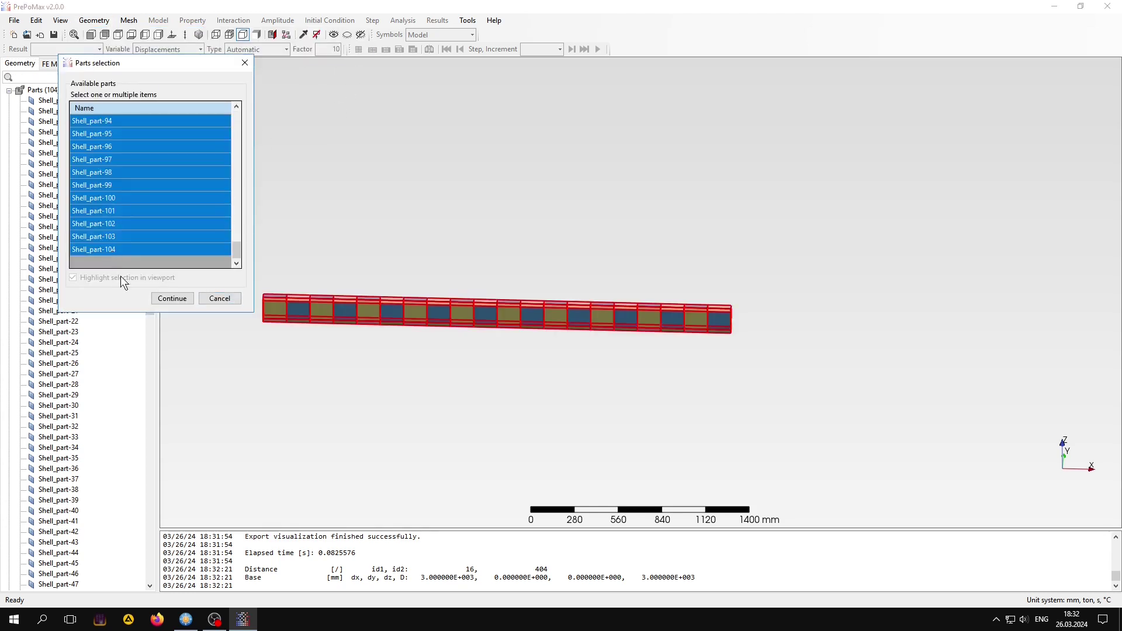
click(172, 298)
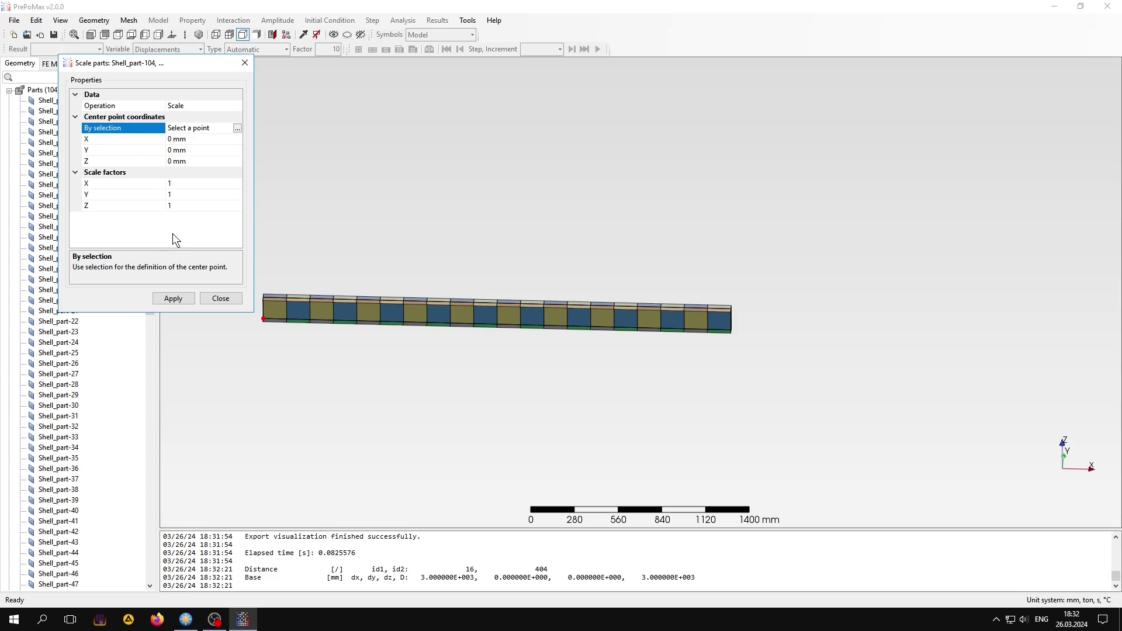
click(225, 300)
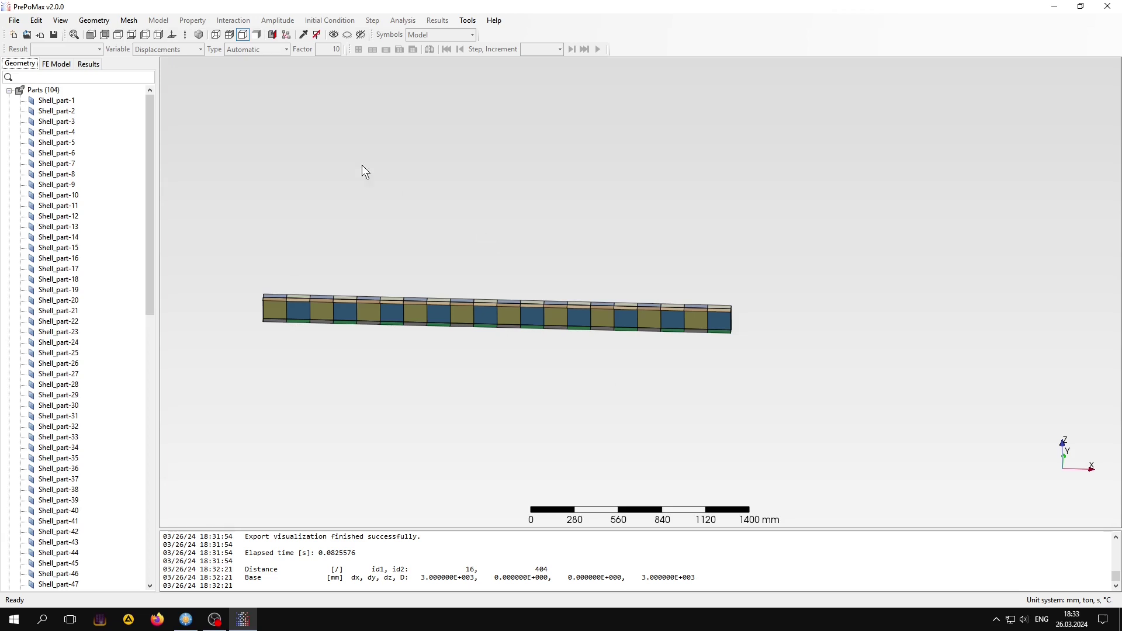
Merge Shell_part-1 through Shell_part-104 into Compound-1, then collapse the Parts tree.
click(93, 20)
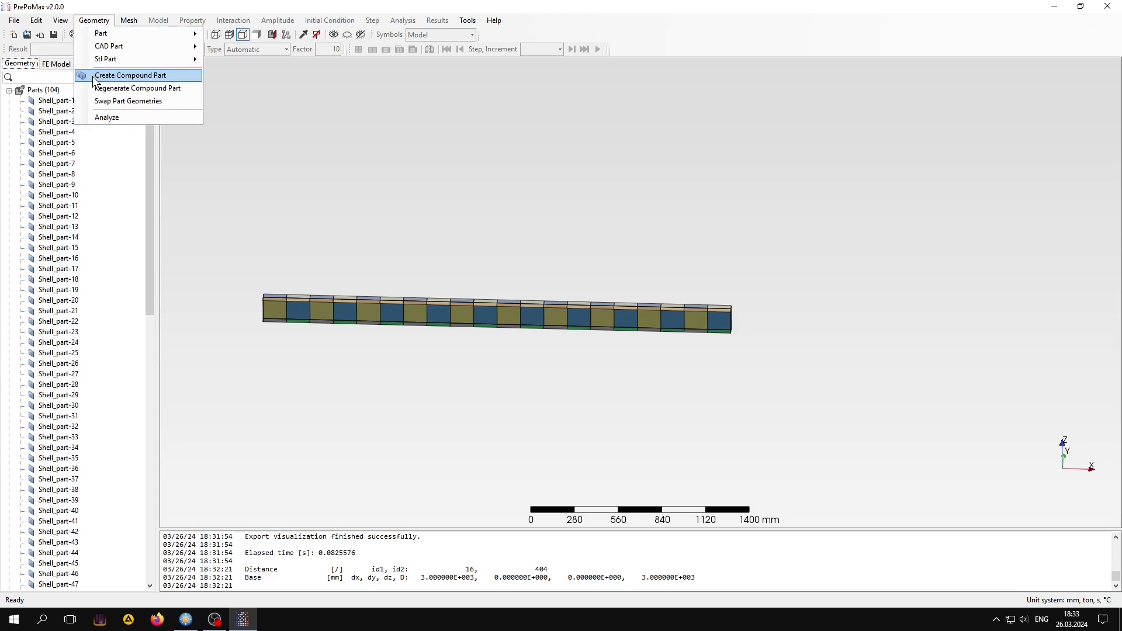
click(117, 76)
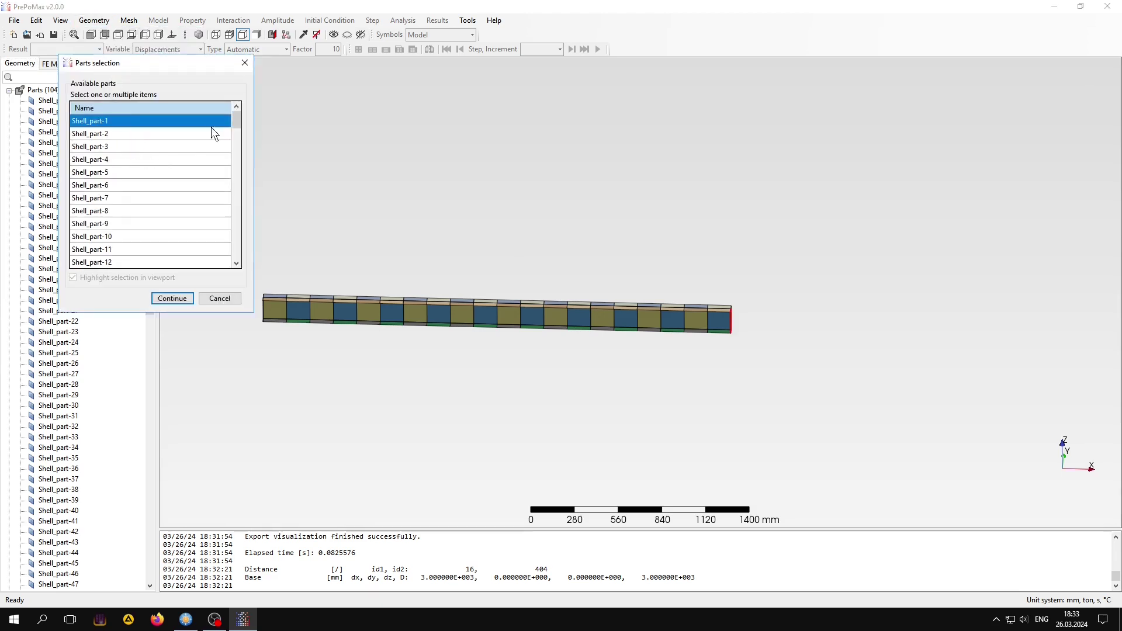
drag(234, 121, 236, 261)
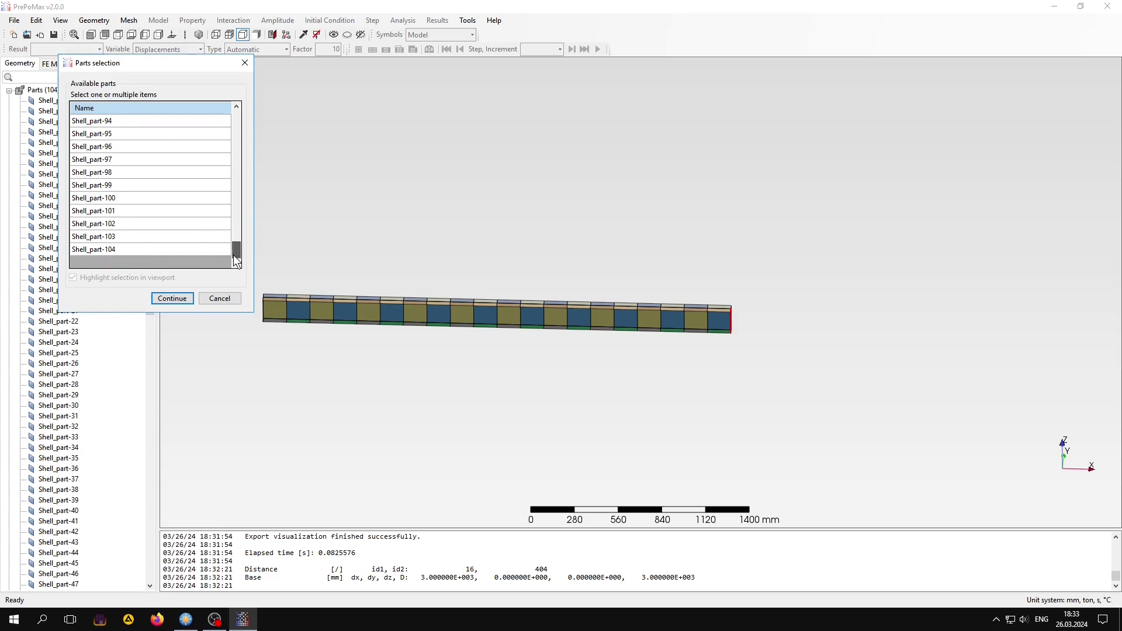
shift+click(133, 248)
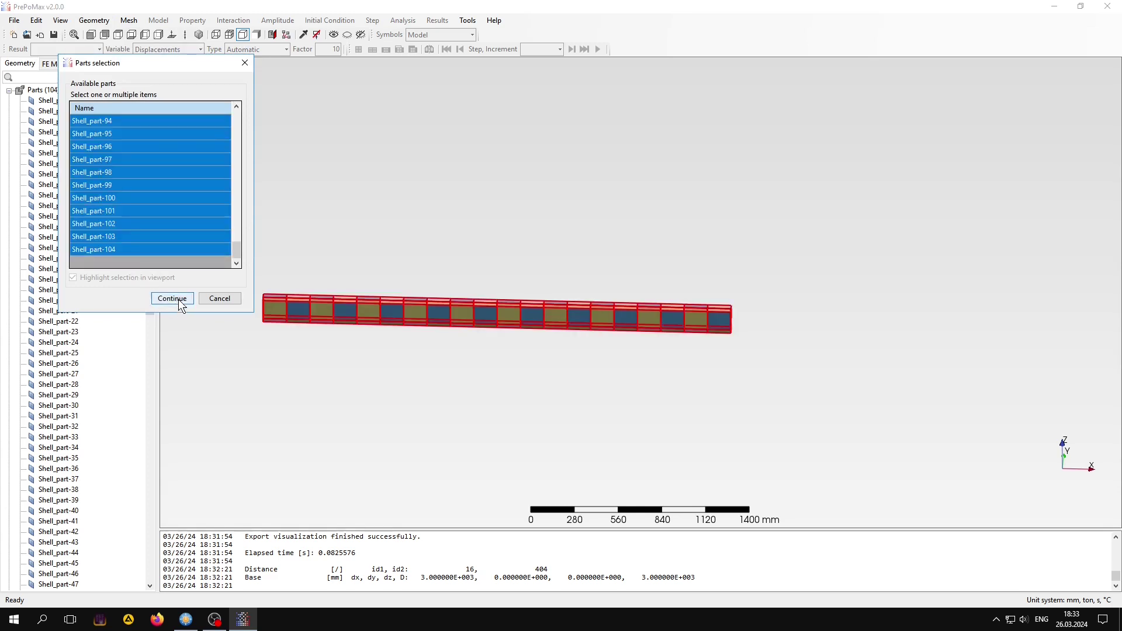
click(172, 298)
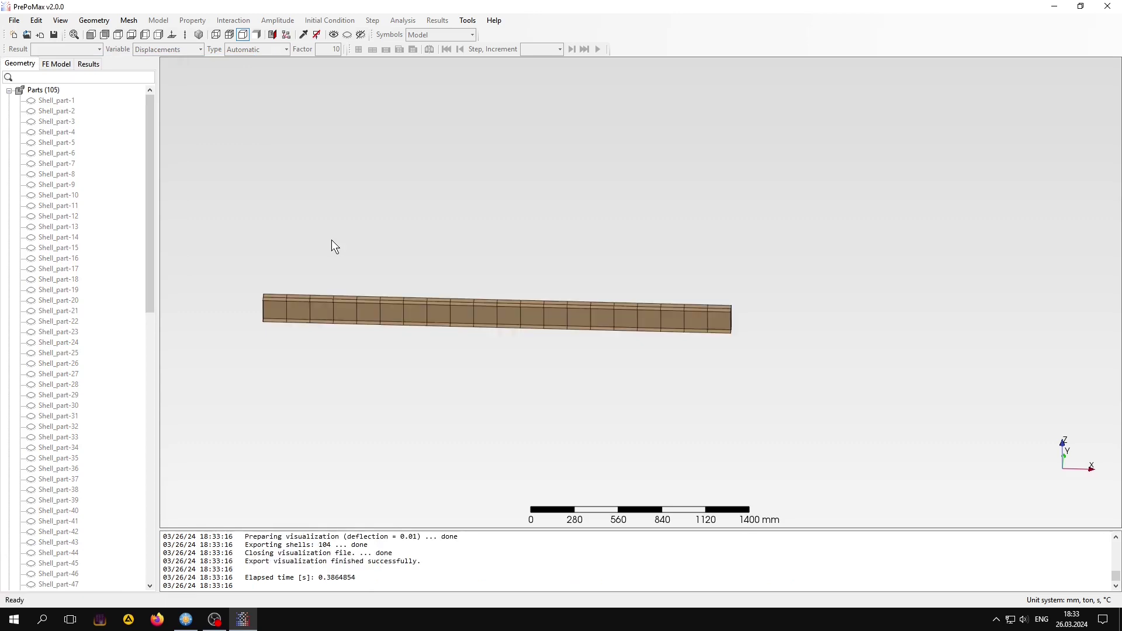
drag(148, 125, 149, 402)
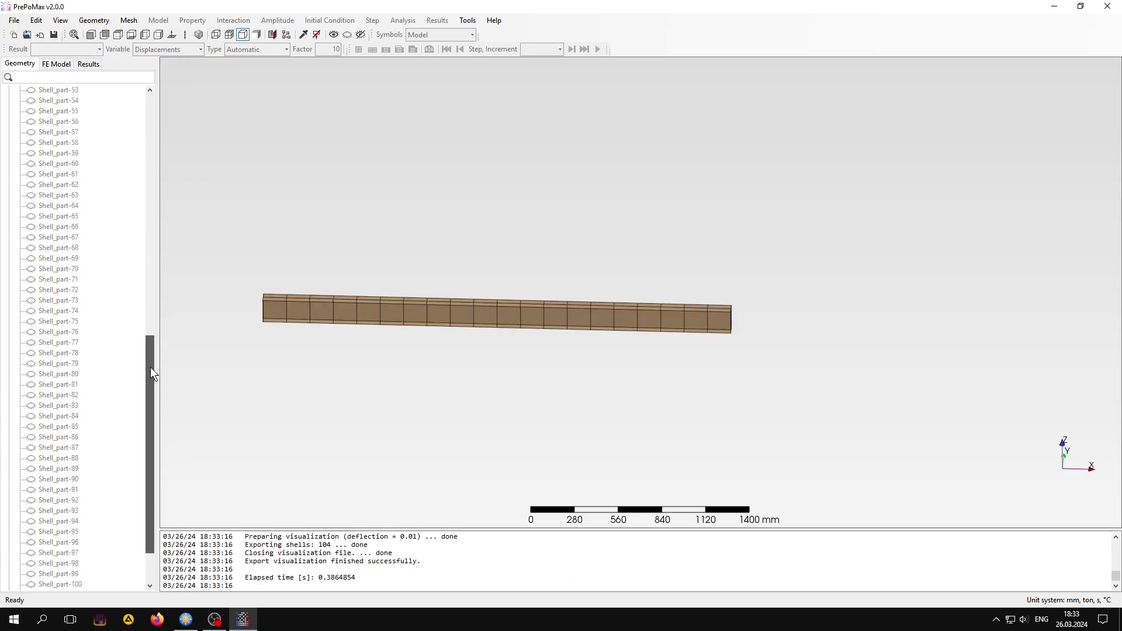
click(60, 574)
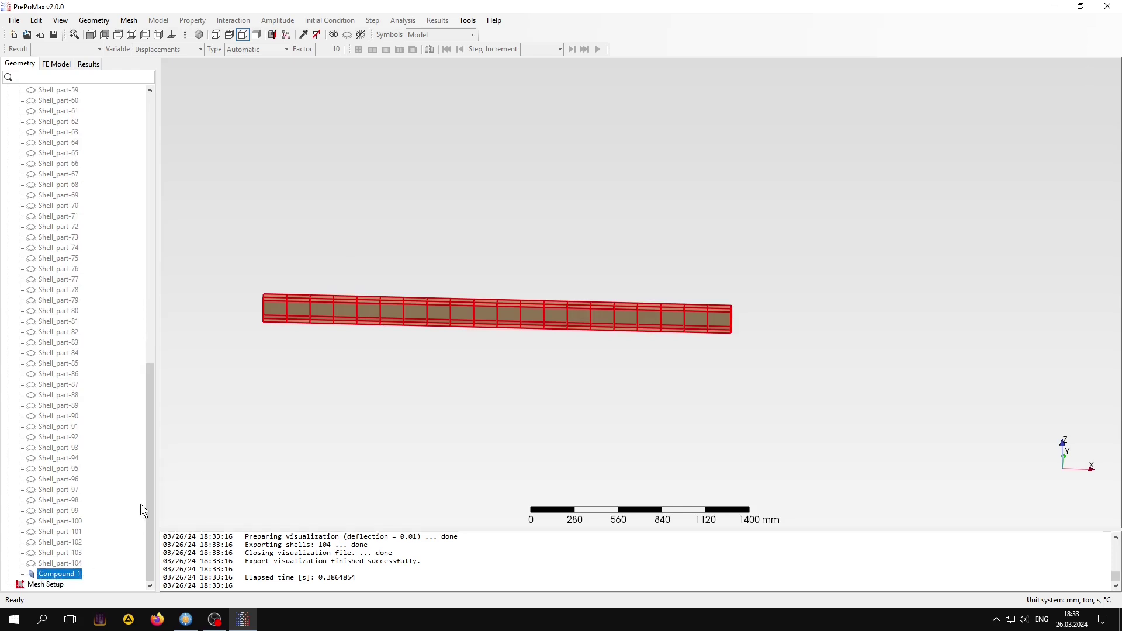
drag(149, 514, 153, 215)
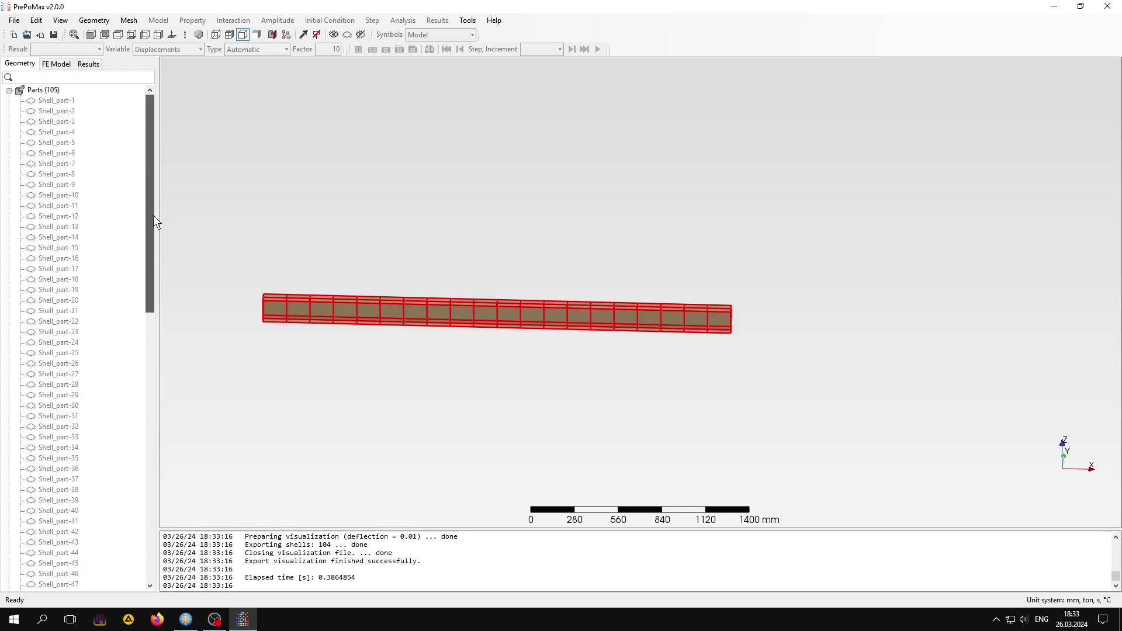
click(9, 90)
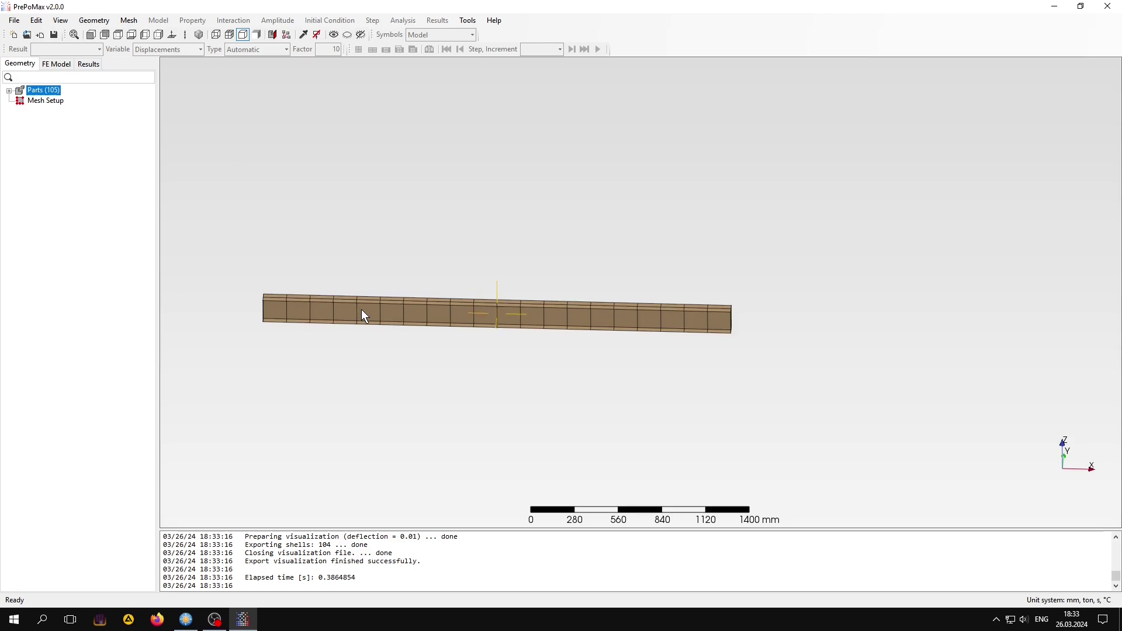
middle_drag(361, 309, 707, 332)
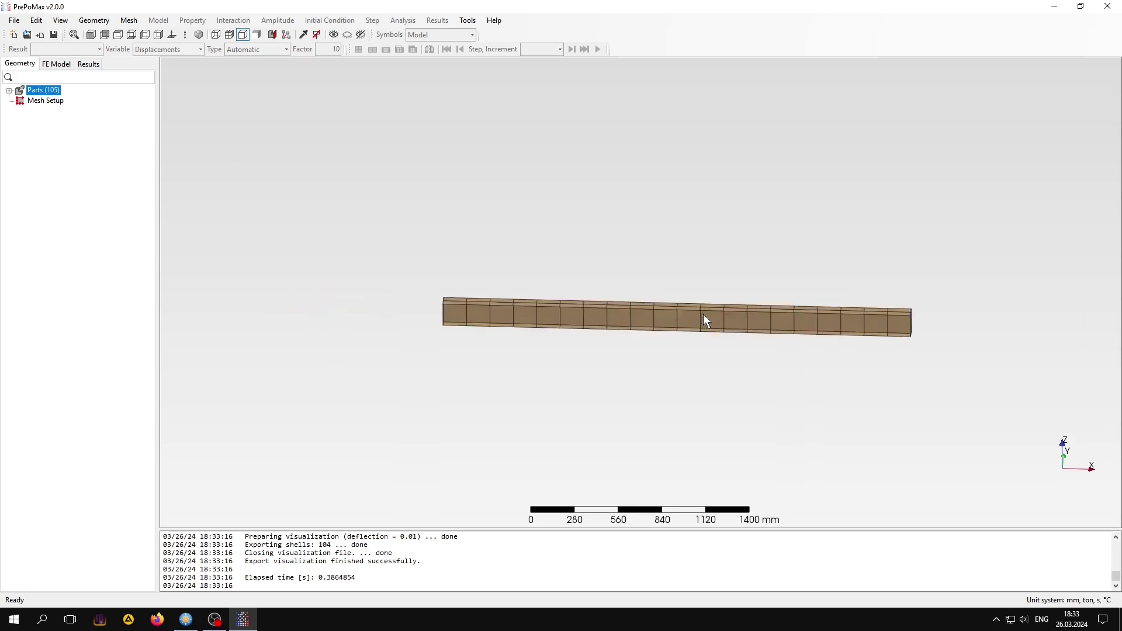
Create Meshing_Parameters-1 on the whole beam with 100 mm max and 10 mm min element size.
scroll(703, 320, up, 3)
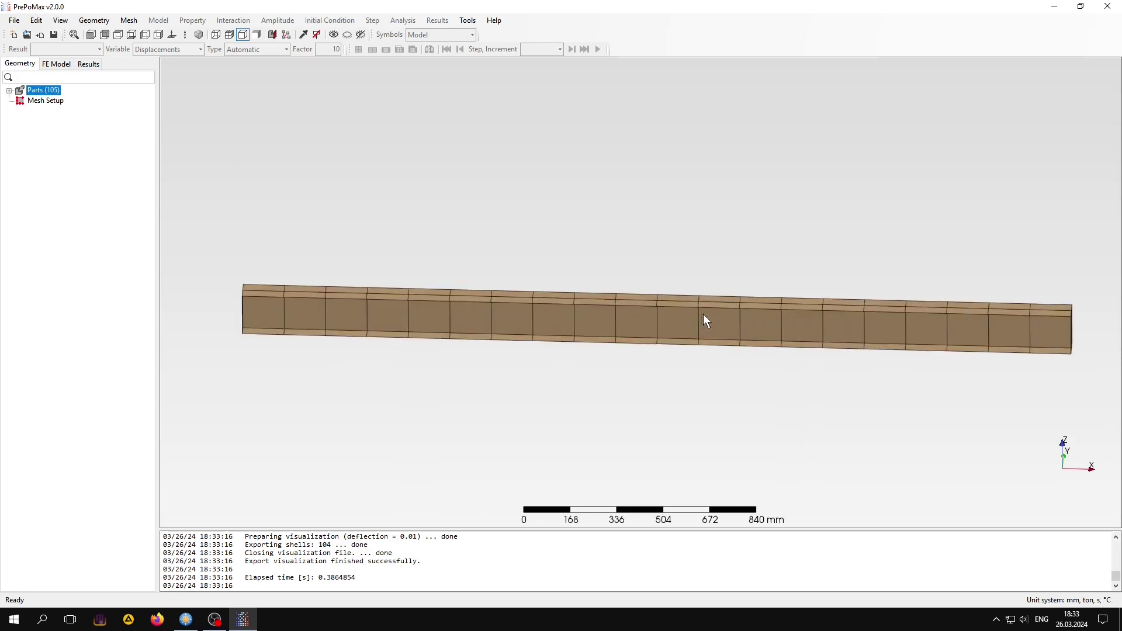
right_click(47, 105)
click(96, 107)
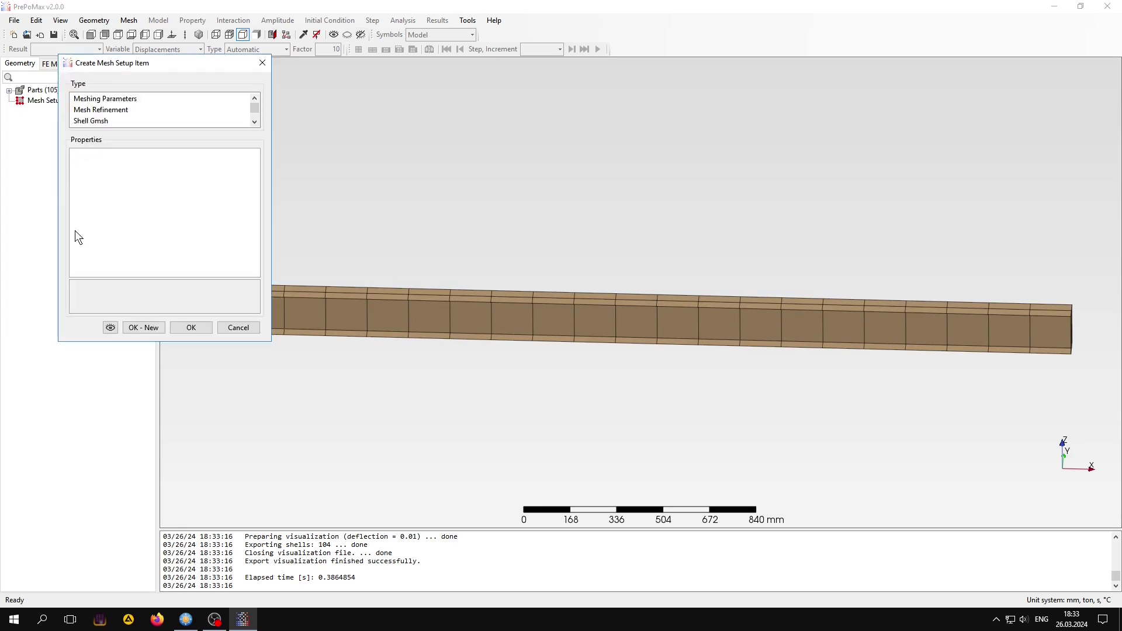
click(86, 100)
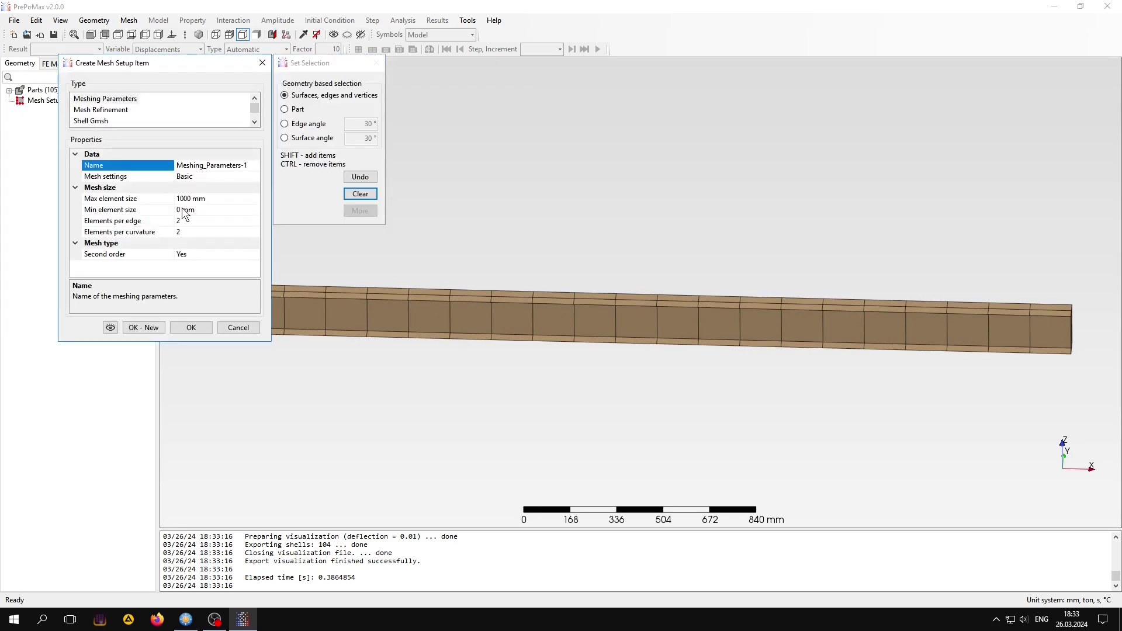
click(156, 198)
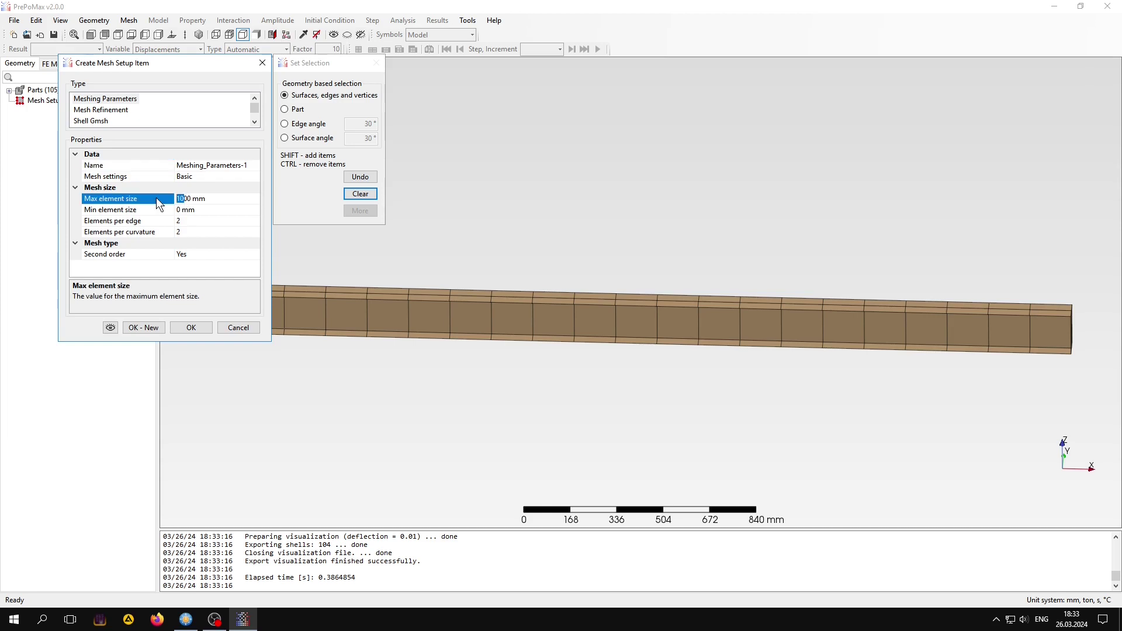
text(1)
click(177, 210)
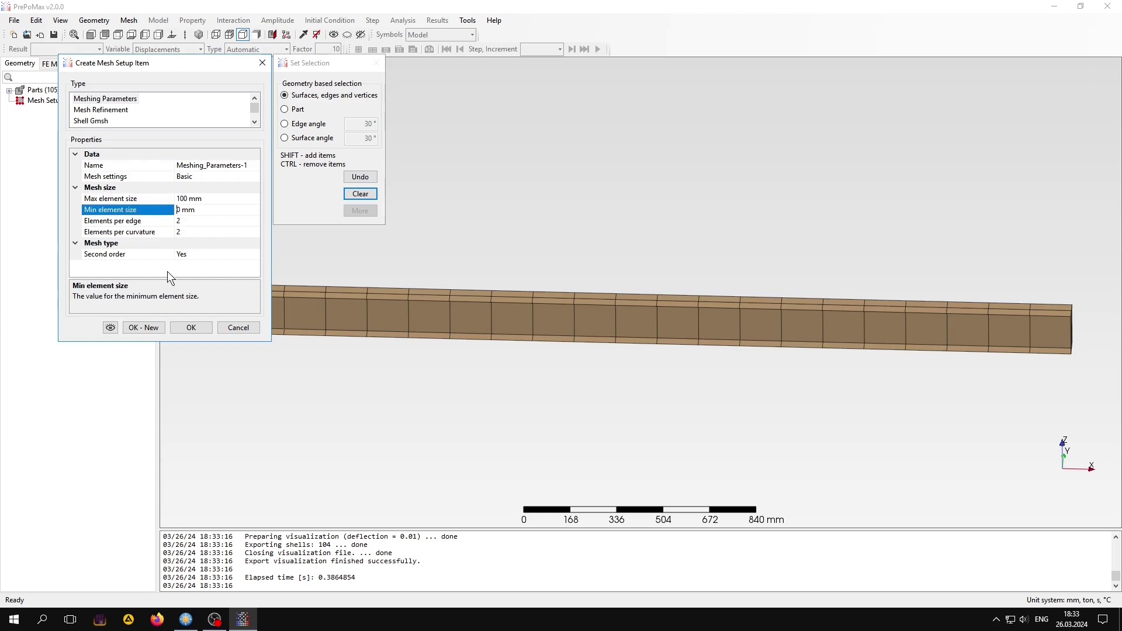
text(1)
scroll(445, 361, down, 2)
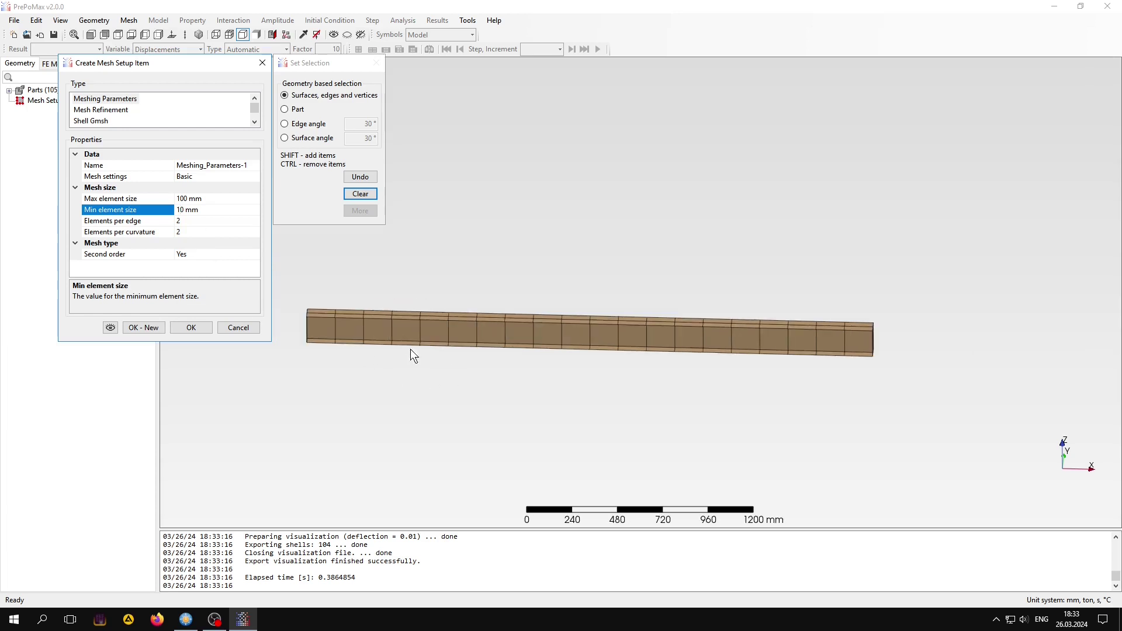
drag(291, 281, 907, 373)
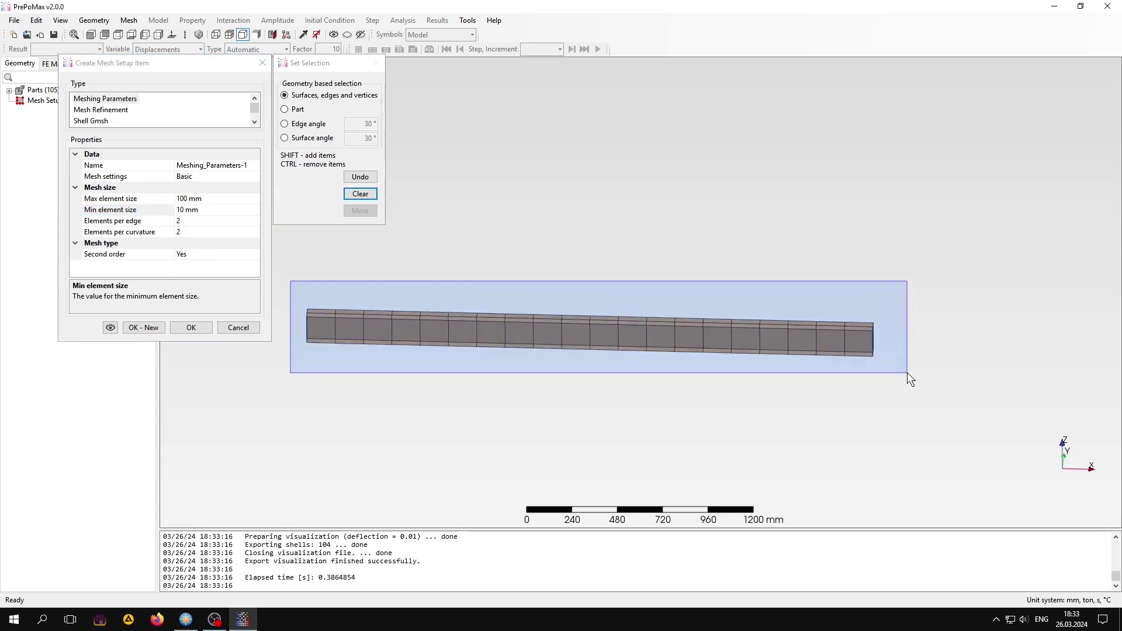
click(142, 326)
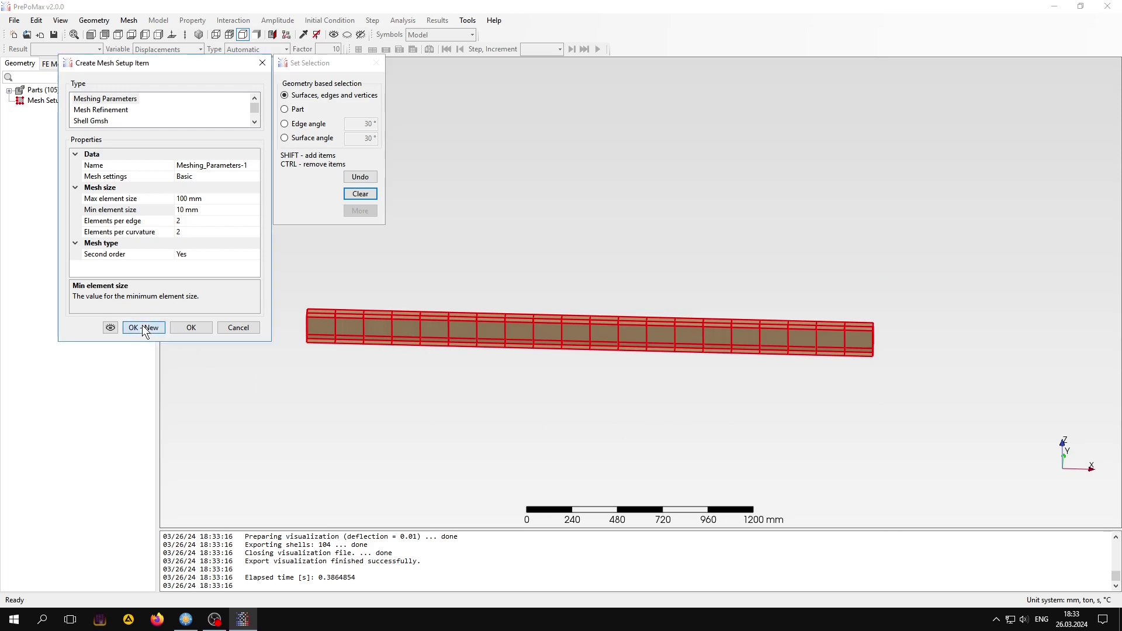
Add Shell_Gmsh-1 on the whole beam using the Quasi-structured quad 2D algorithm.
click(92, 121)
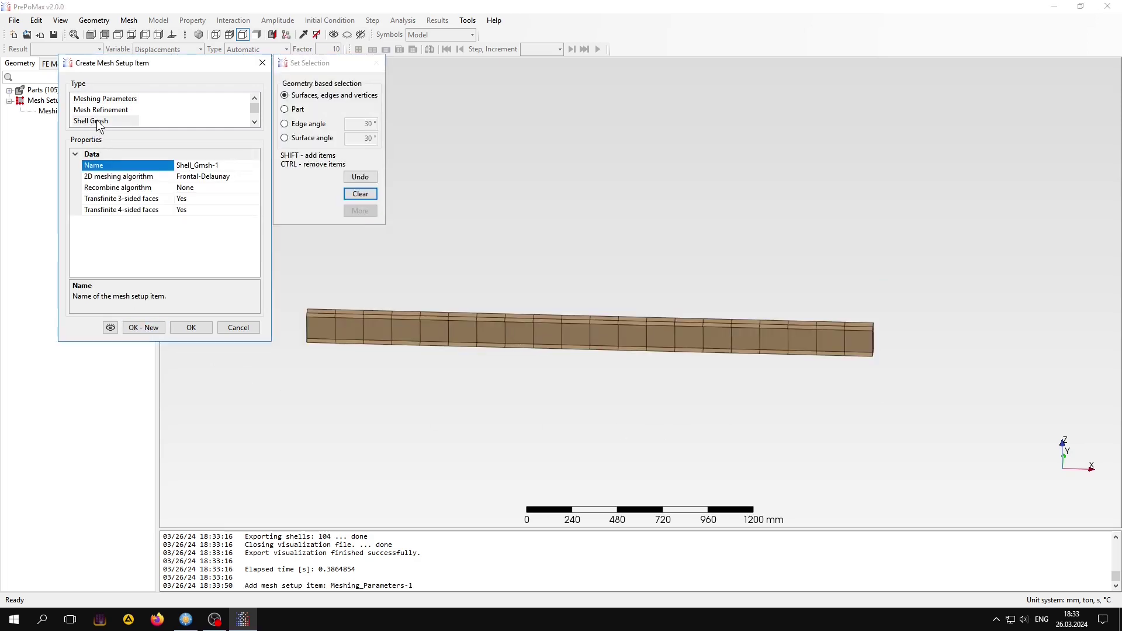
click(247, 176)
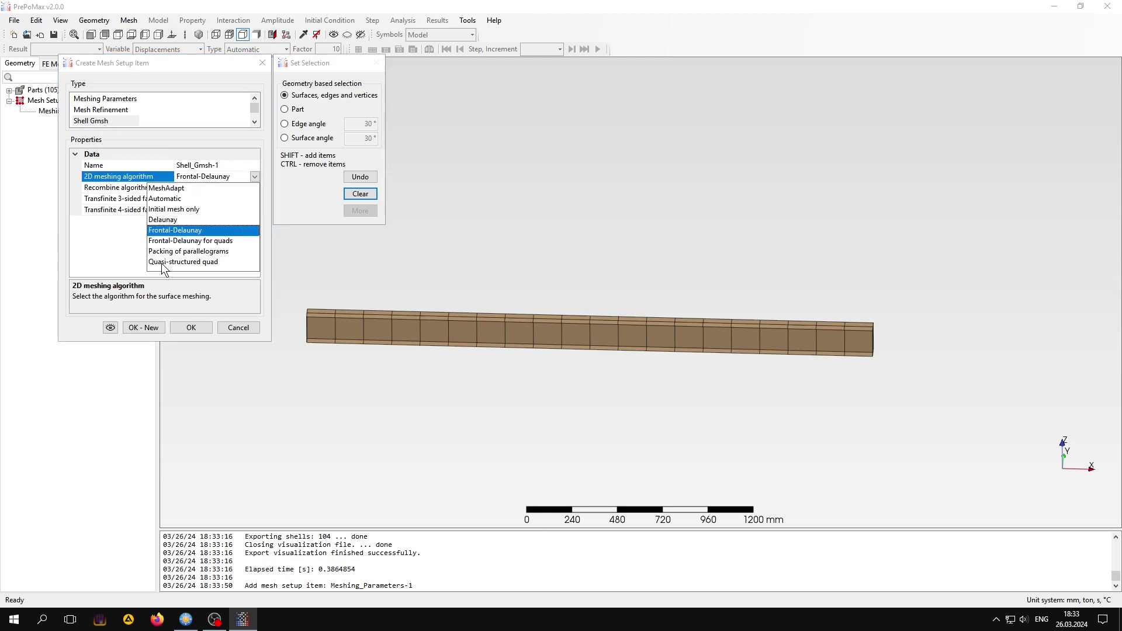
click(156, 261)
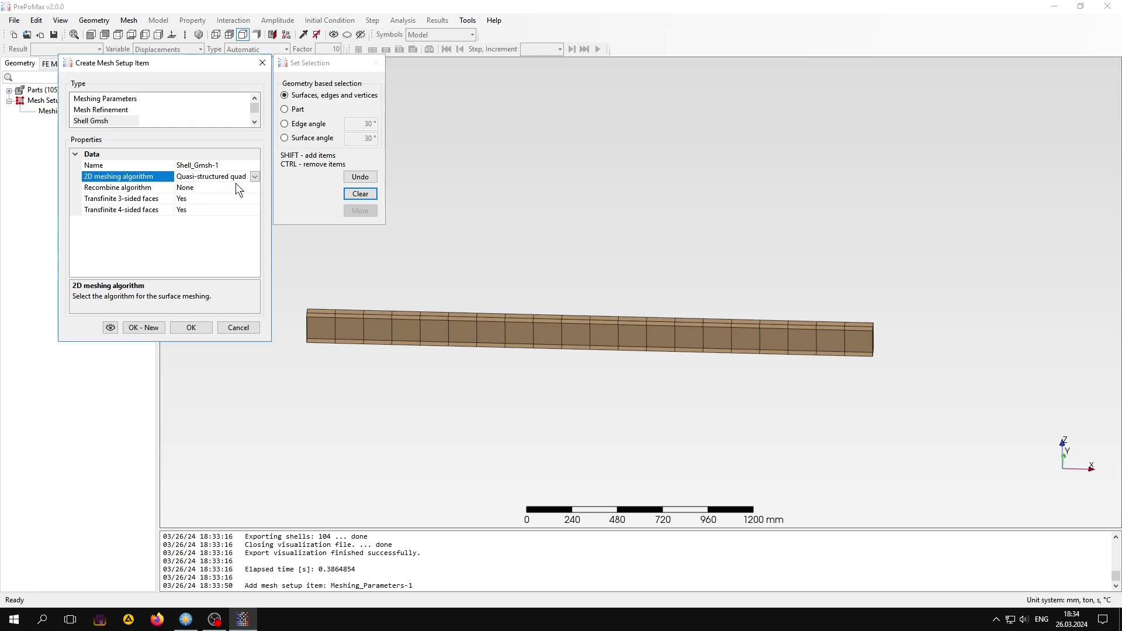
drag(290, 266, 909, 394)
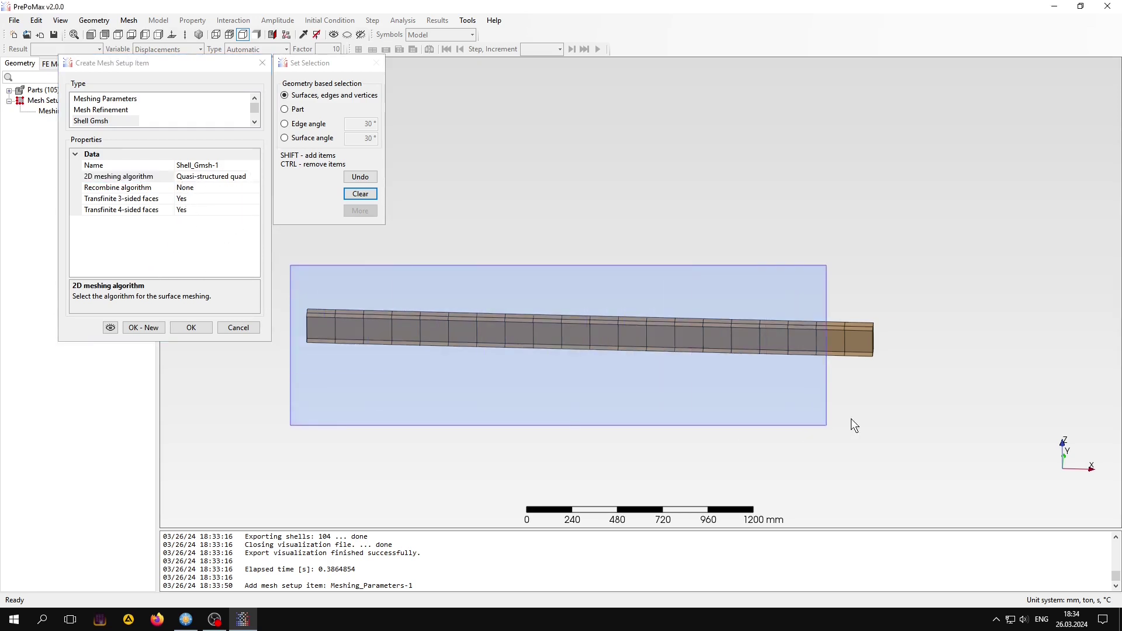
click(188, 329)
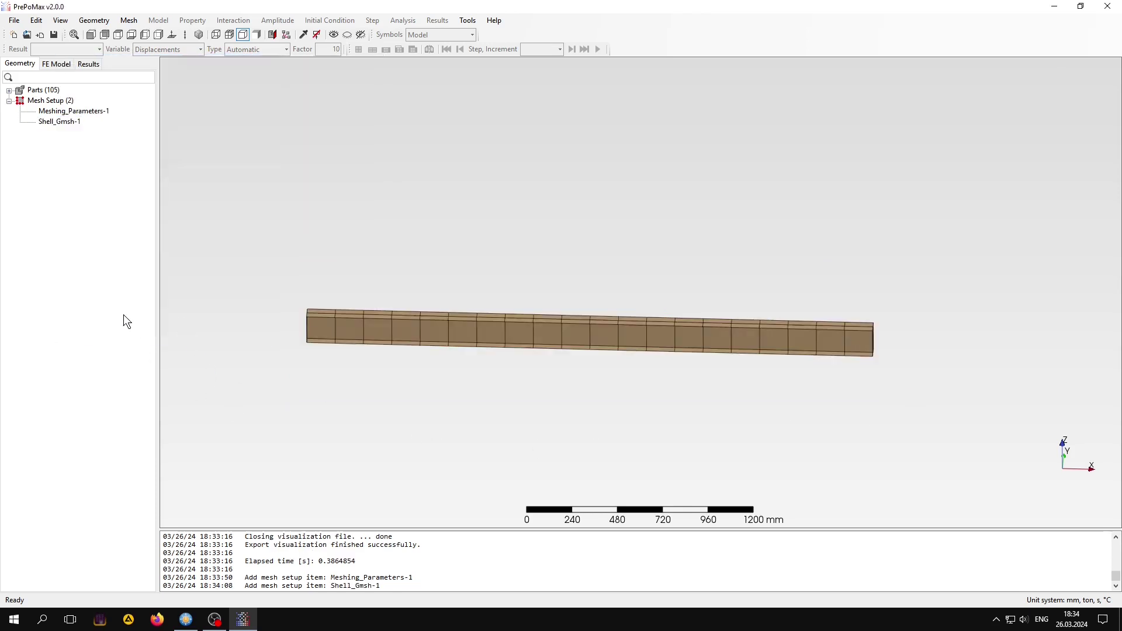
Mesh the Compound-1 part, producing 5437 nodes and 1728 elements.
click(129, 22)
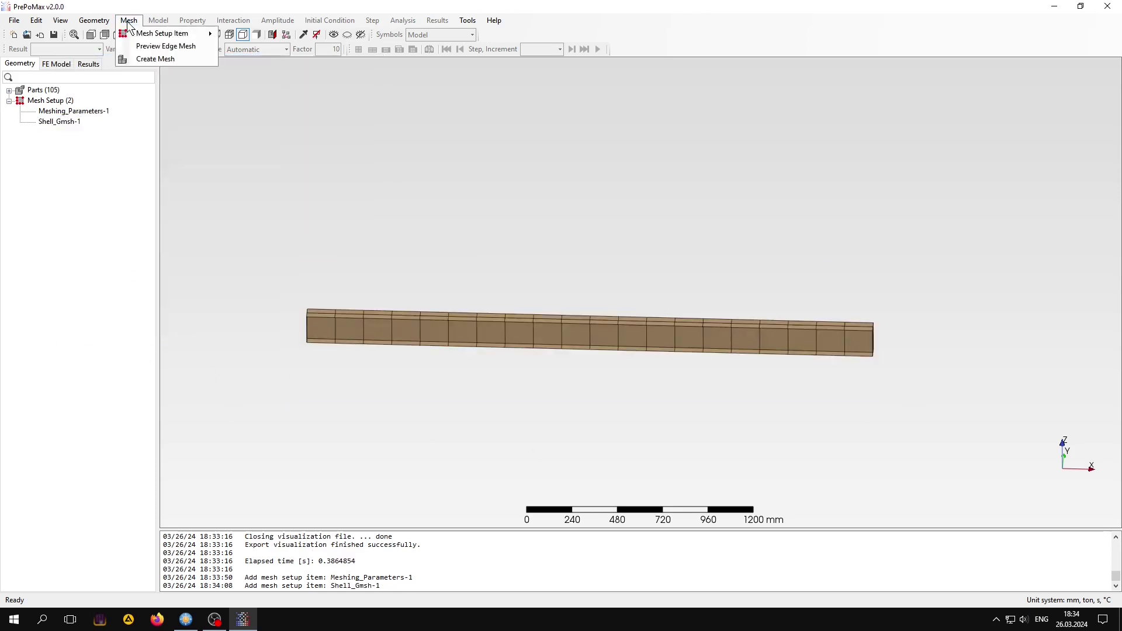
click(161, 60)
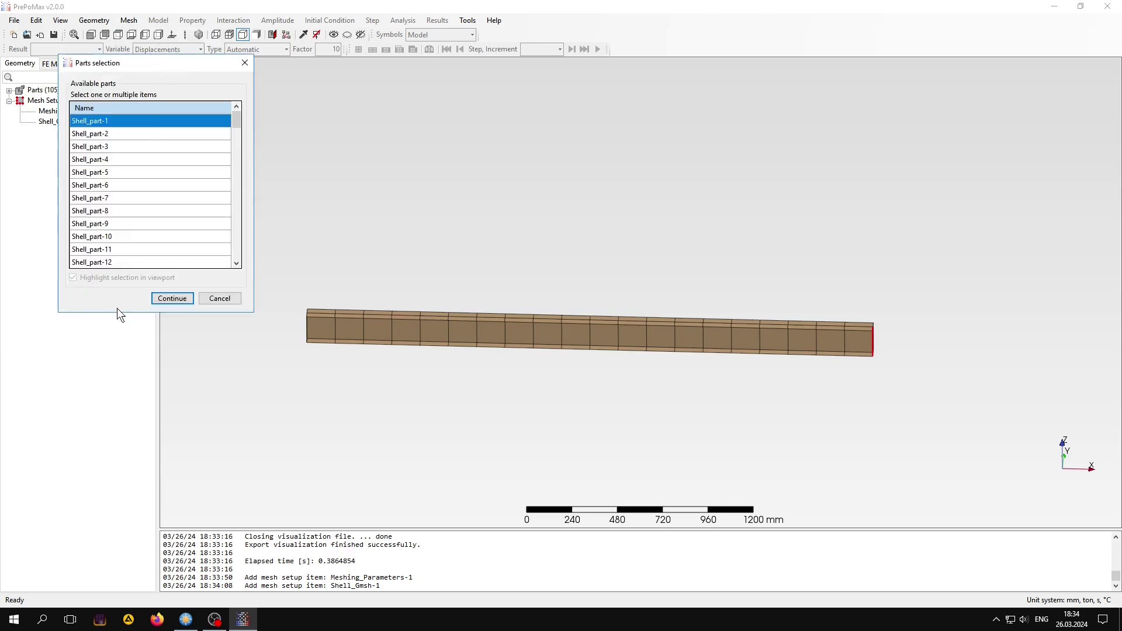
drag(234, 118, 236, 257)
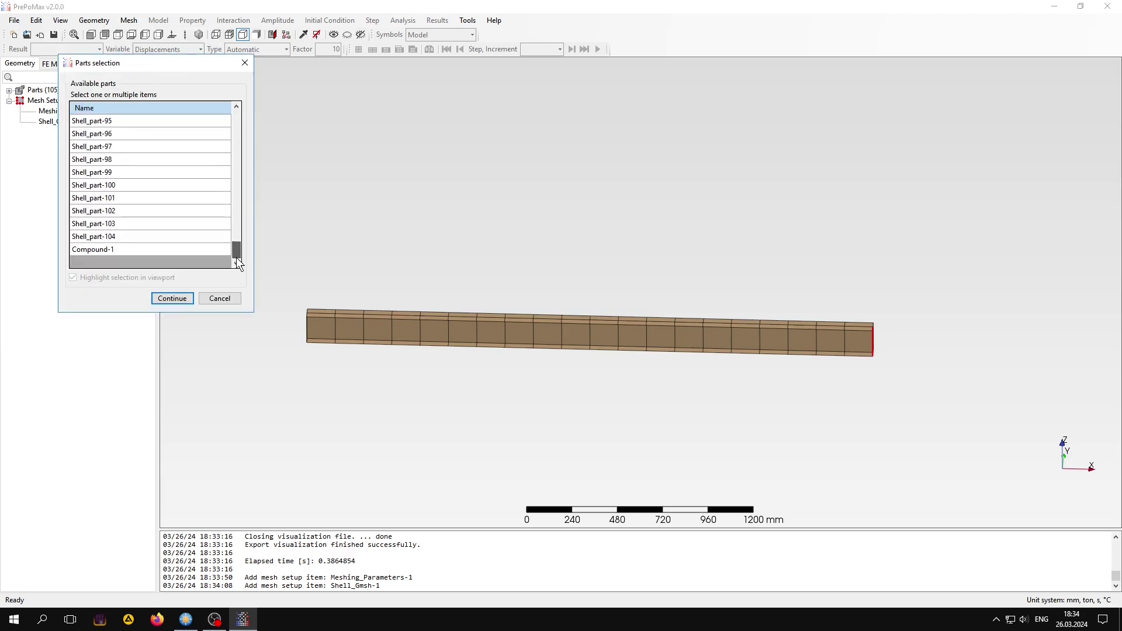
click(81, 250)
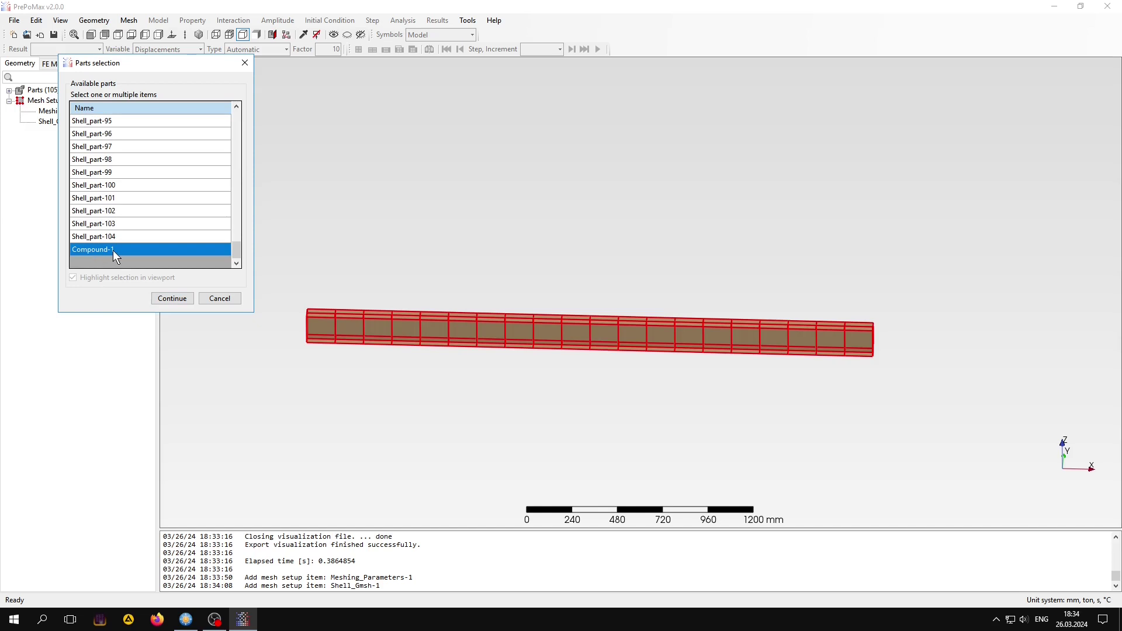
click(172, 300)
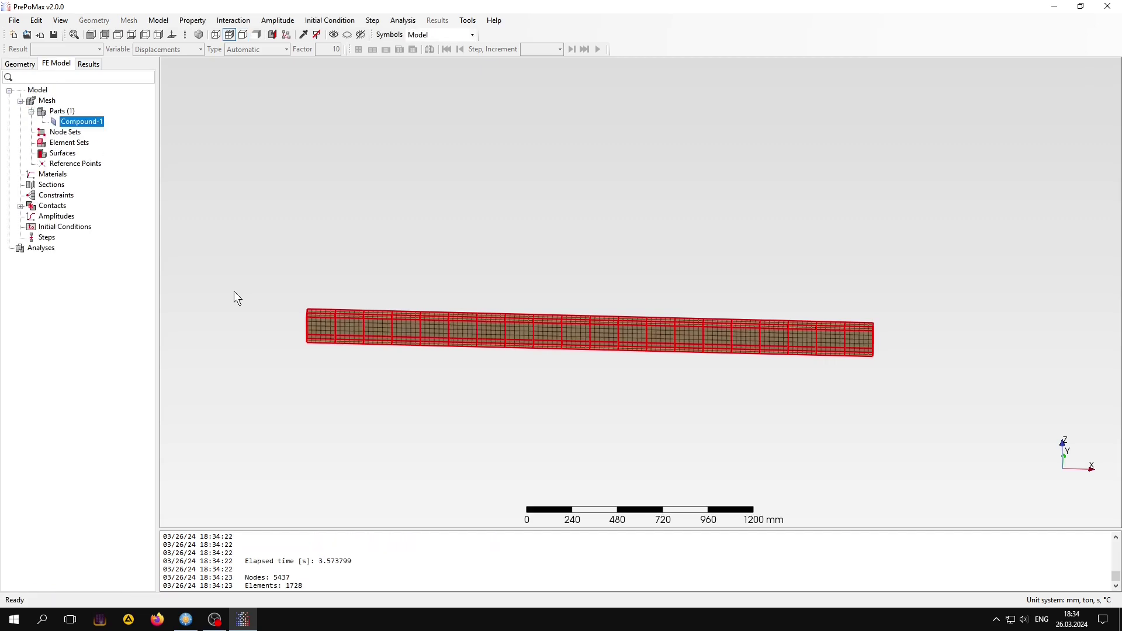
Clear the highlight, zoom and shift the meshed beam, and switch to the Front view.
click(365, 370)
scroll(407, 339, up, 5)
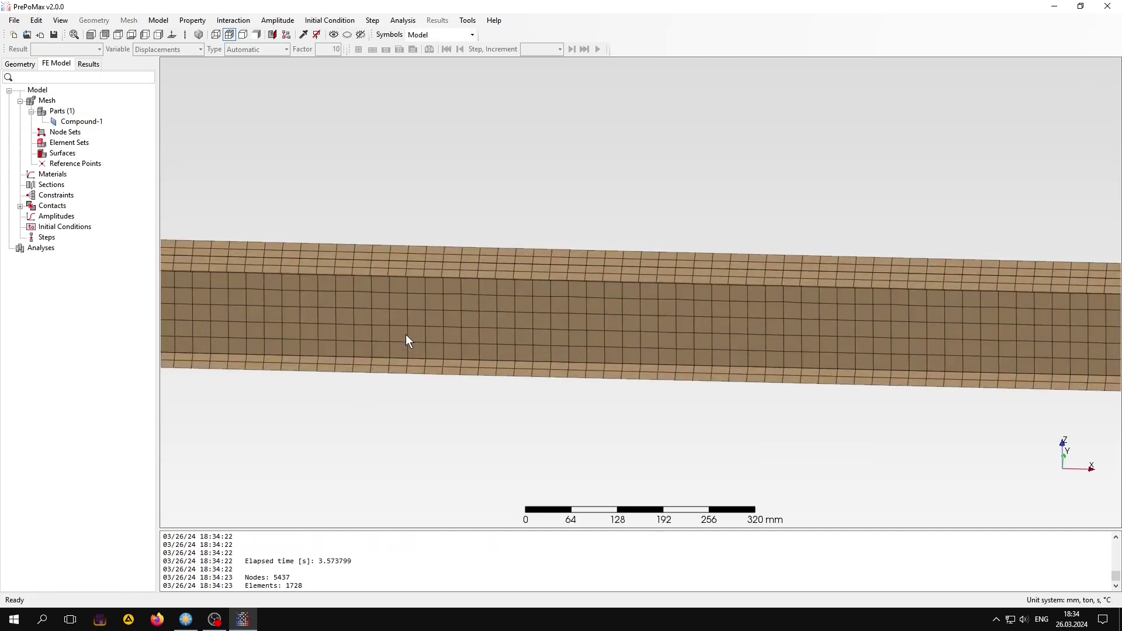
scroll(426, 376, down, 1)
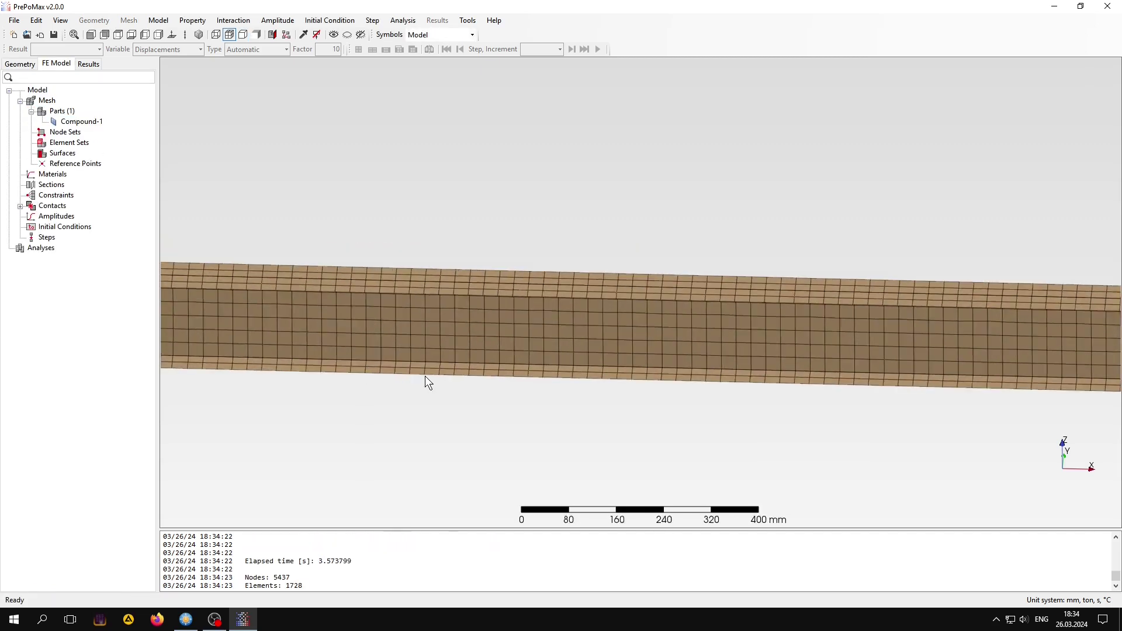
scroll(425, 377, down, 3)
scroll(425, 377, down, 1)
scroll(426, 376, down, 1)
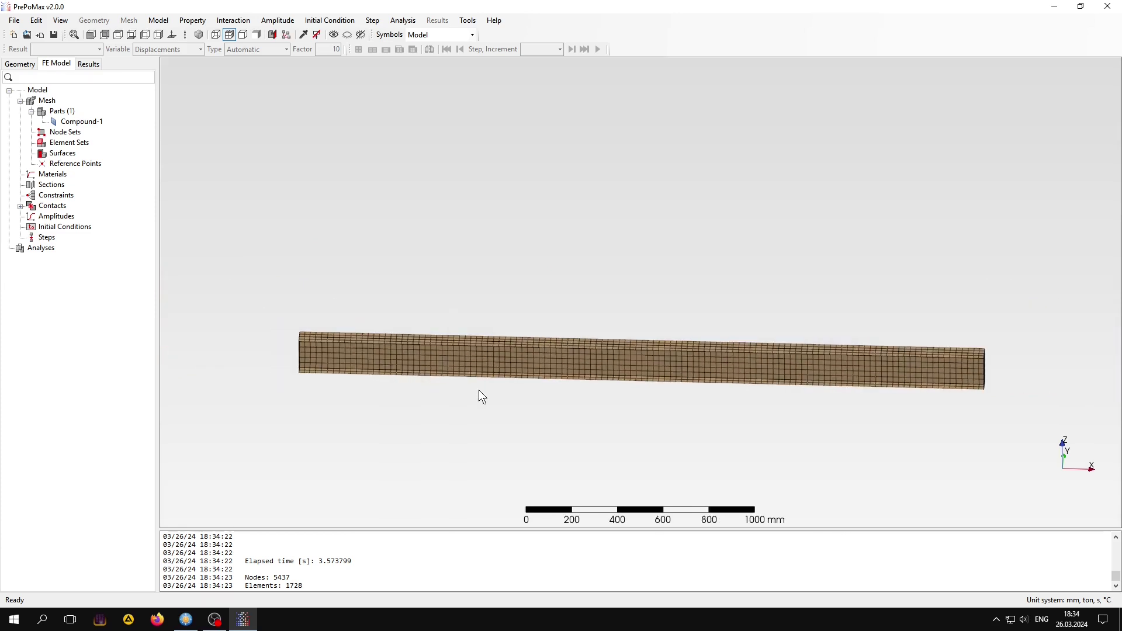
mouse_move(484, 395)
middle_down()
mouse_move(469, 357)
mouse_move(478, 334)
middle_up()
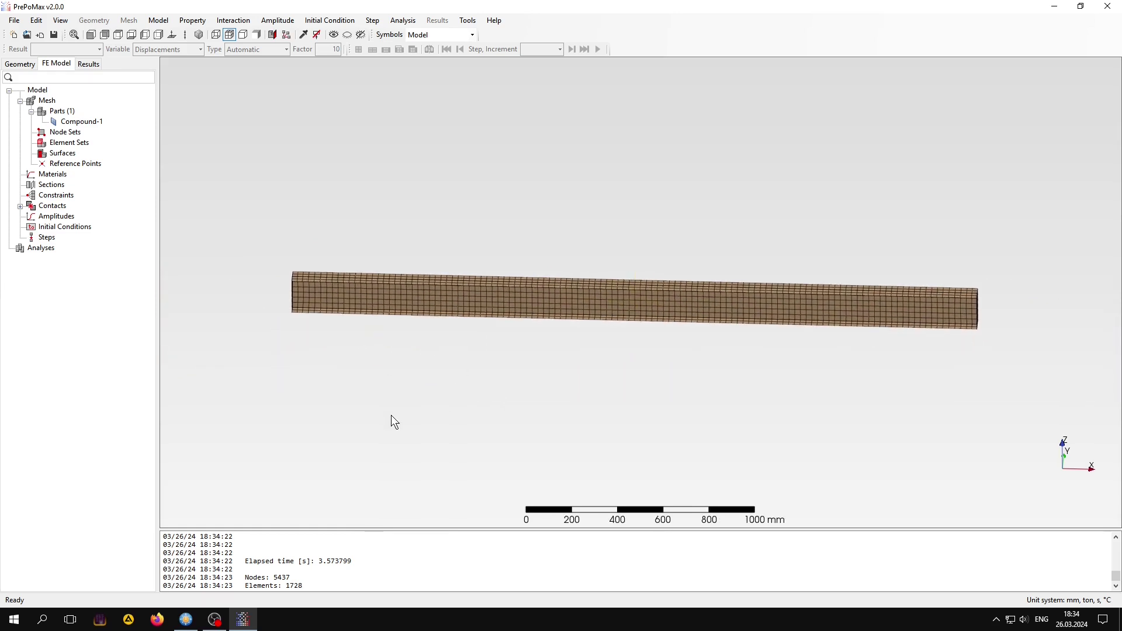
click(130, 37)
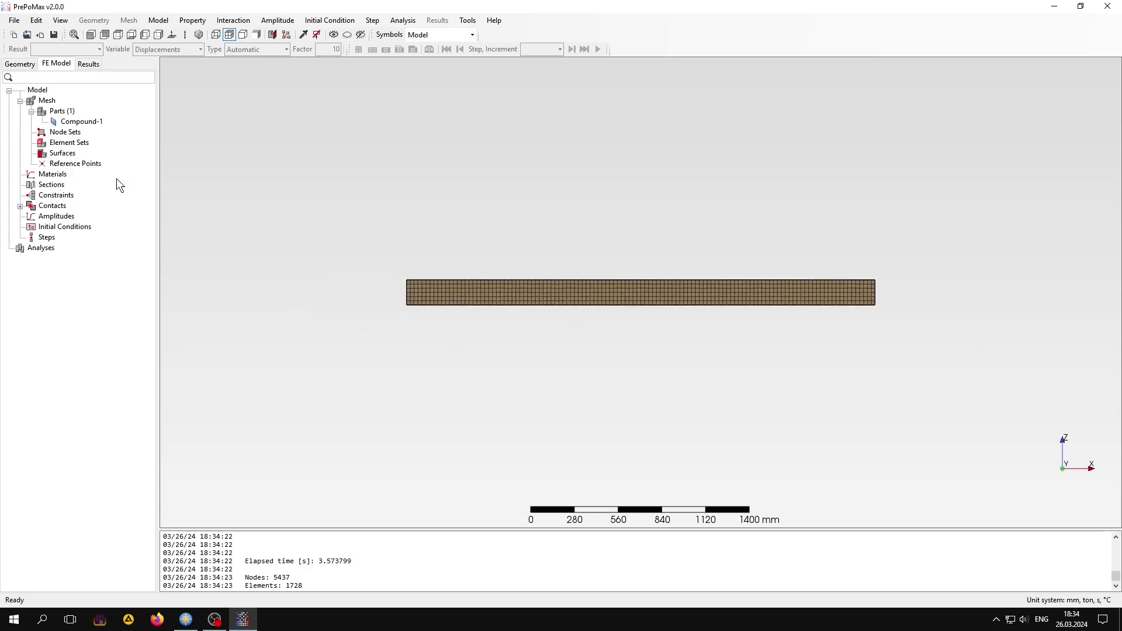
Create node set nsxyz holding the node at the beam's bottom-left corner.
right_click(69, 131)
click(121, 138)
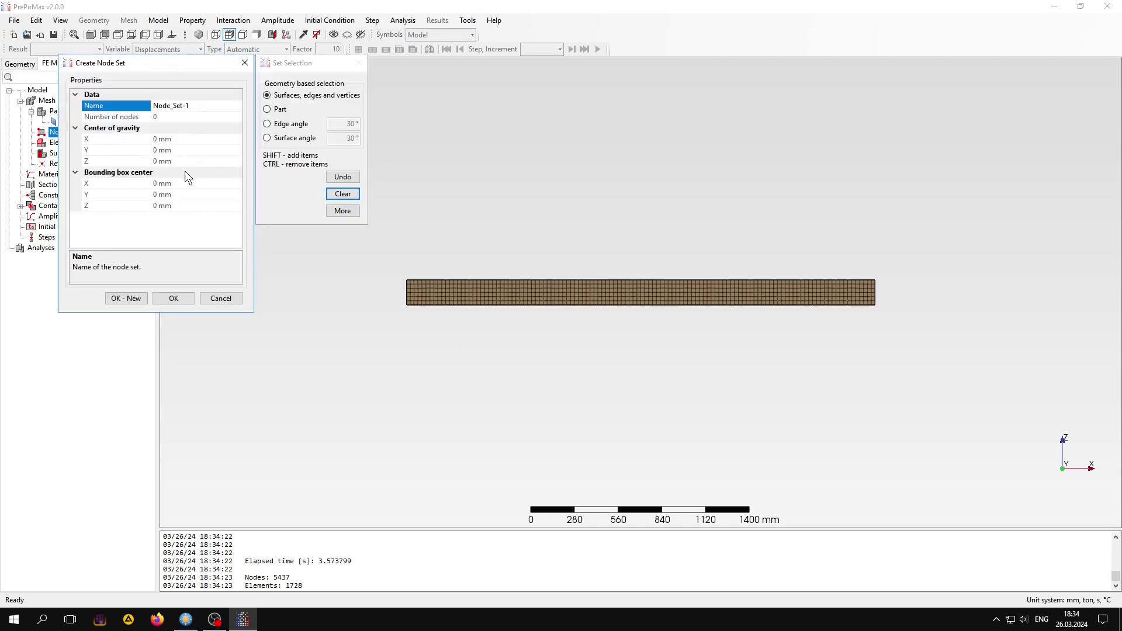
double_click(209, 109)
text(nsx)
text(yz)
click(269, 95)
scroll(387, 306, up, 2)
scroll(410, 286, up, 2)
scroll(410, 289, up, 3)
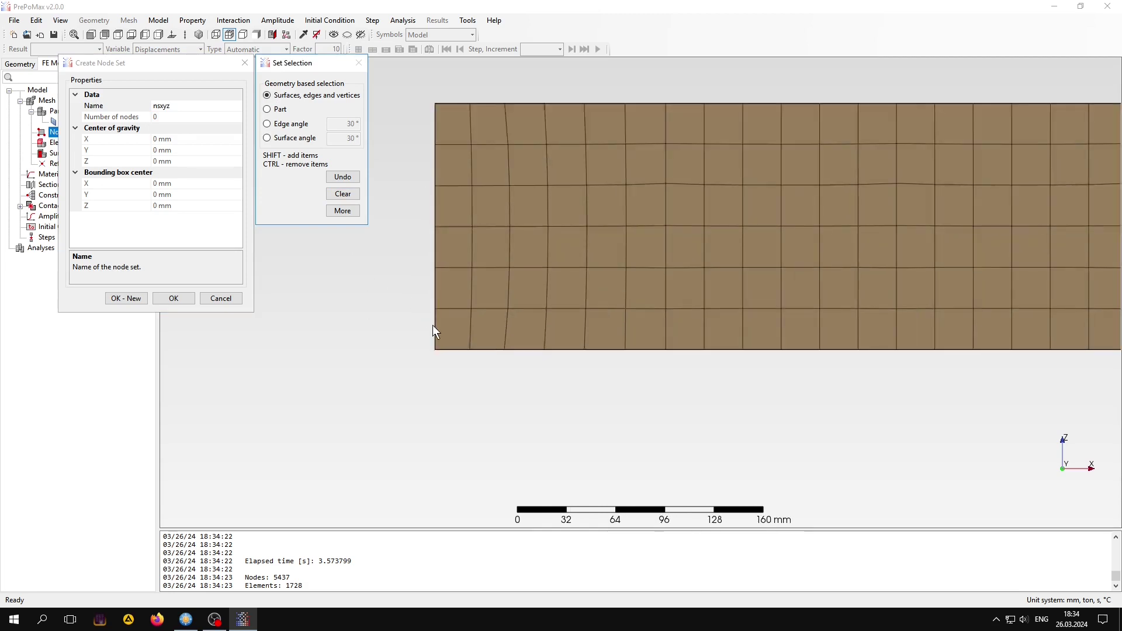
scroll(432, 325, up, 1)
drag(409, 338, 461, 387)
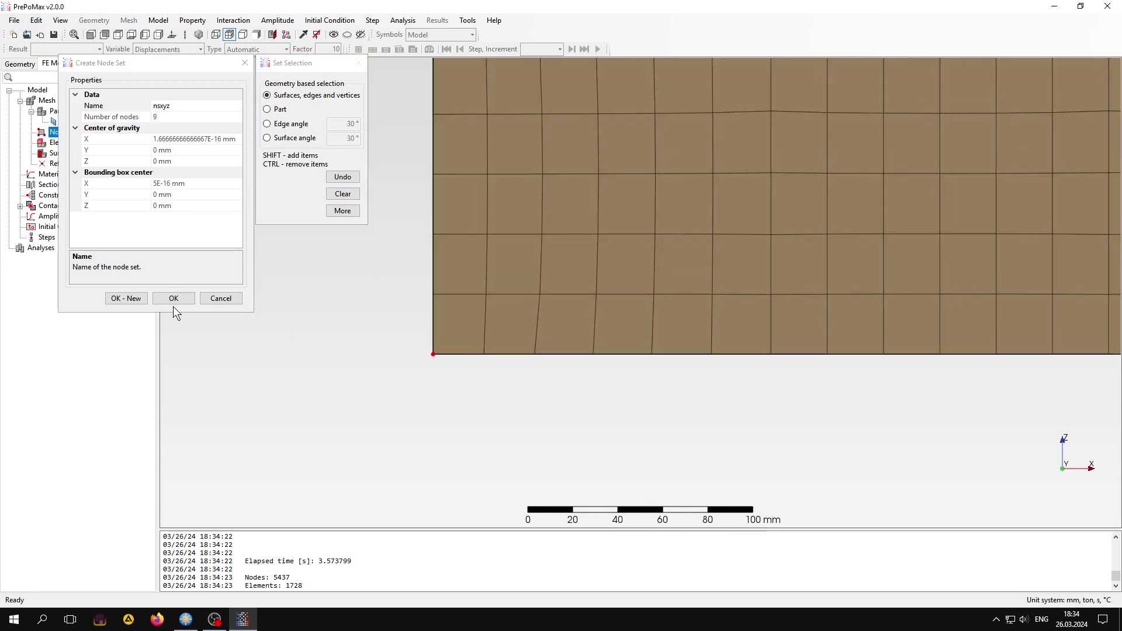
click(123, 298)
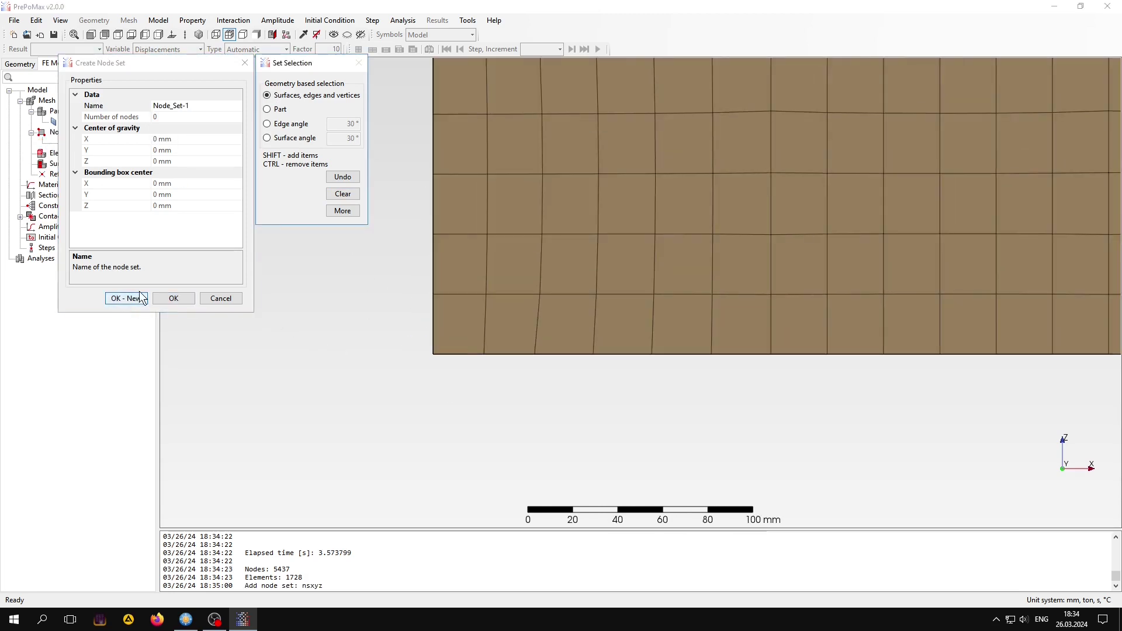
Create node set nsyz holding the bottom-right corner nodes at X = 3000 mm.
click(123, 107)
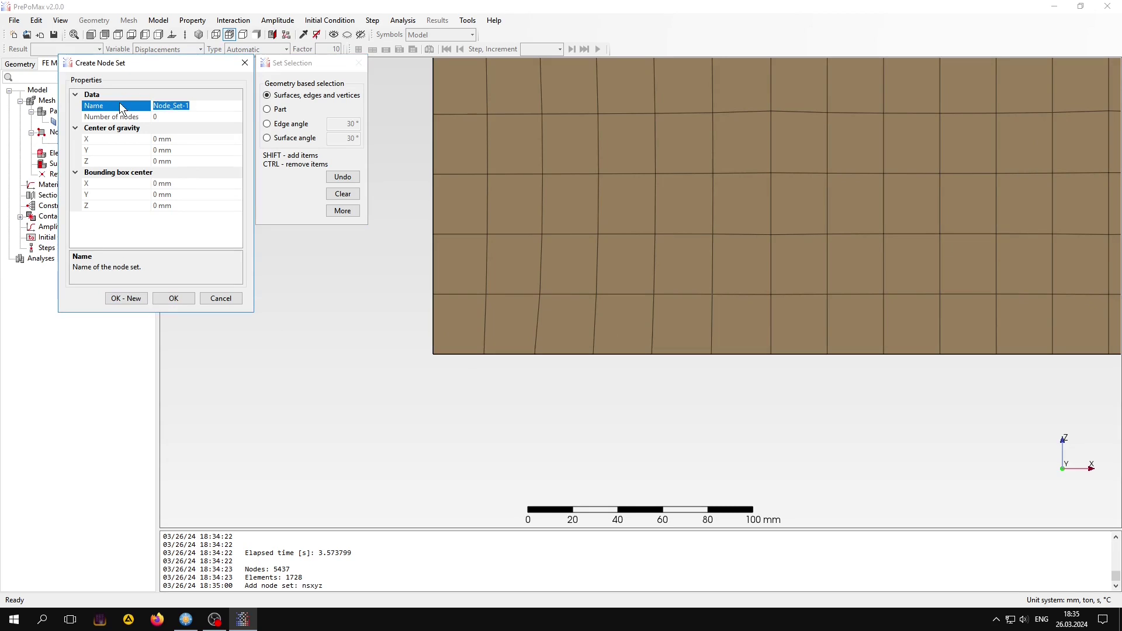
text(ns)
text(yz)
scroll(385, 341, down, 3)
scroll(385, 341, down, 5)
scroll(385, 341, down, 4)
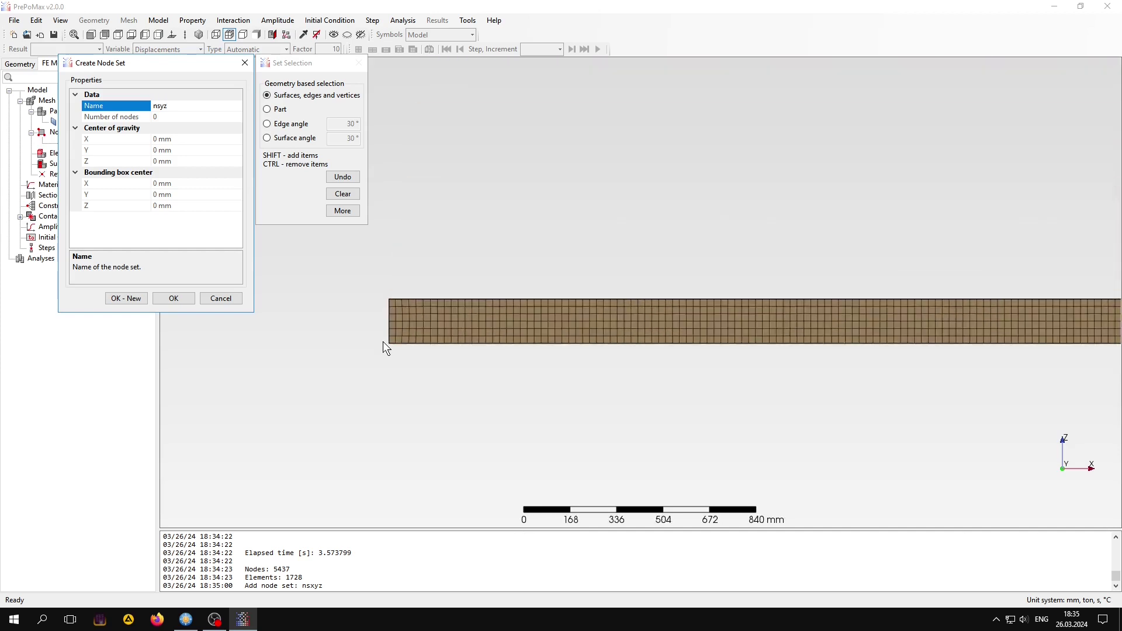
scroll(385, 341, down, 3)
scroll(870, 350, up, 2)
scroll(839, 343, up, 7)
scroll(836, 343, up, 6)
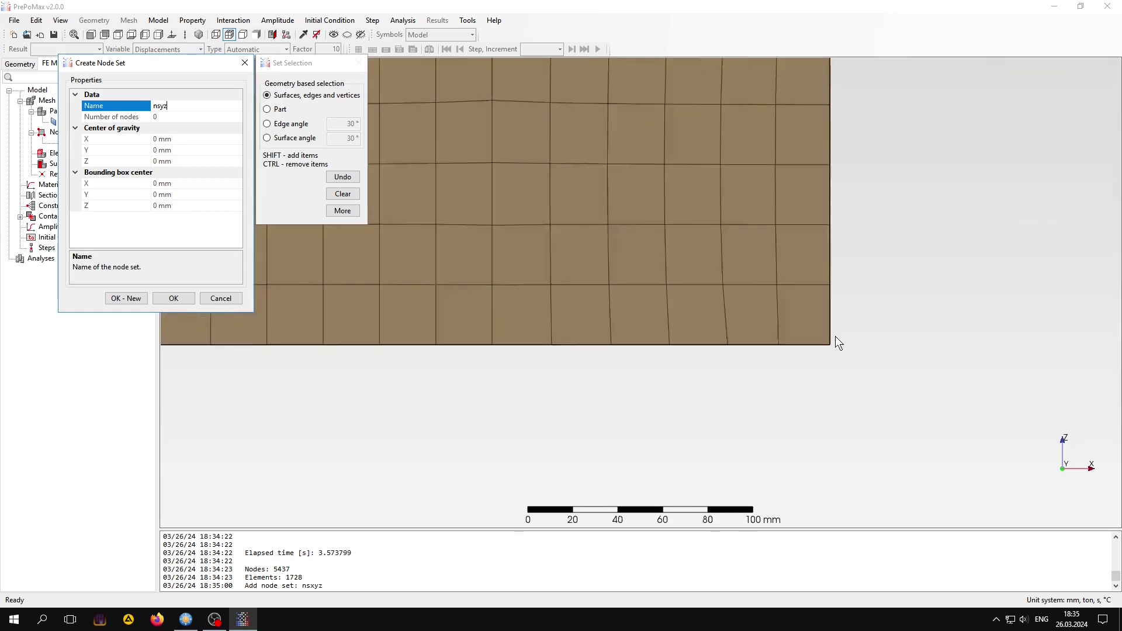
scroll(833, 349, up, 6)
drag(787, 338, 864, 394)
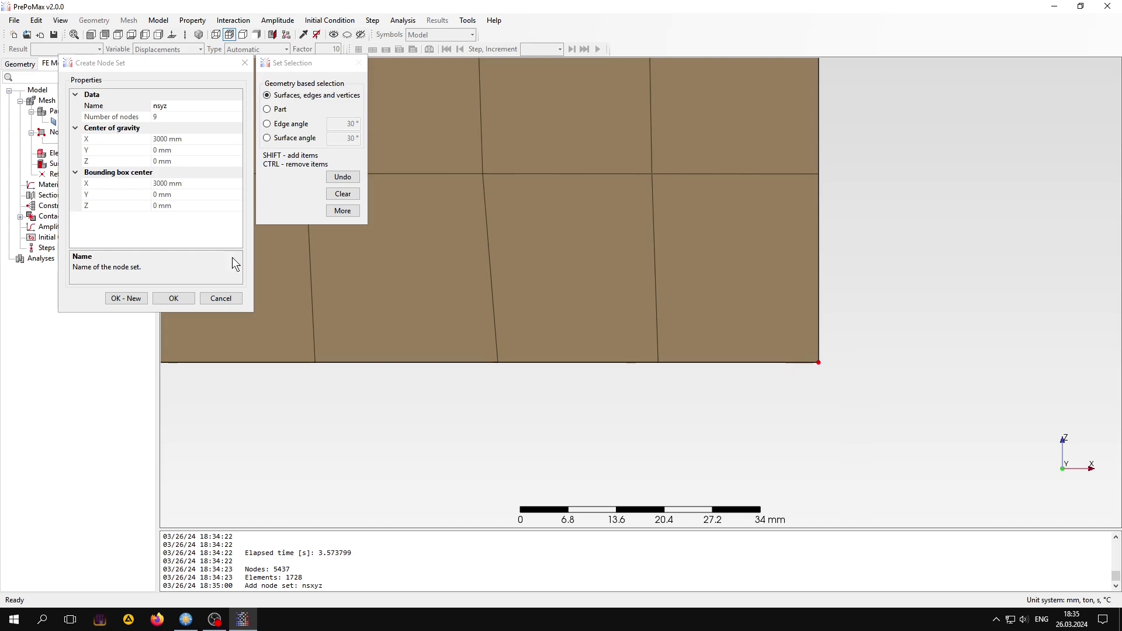
click(126, 298)
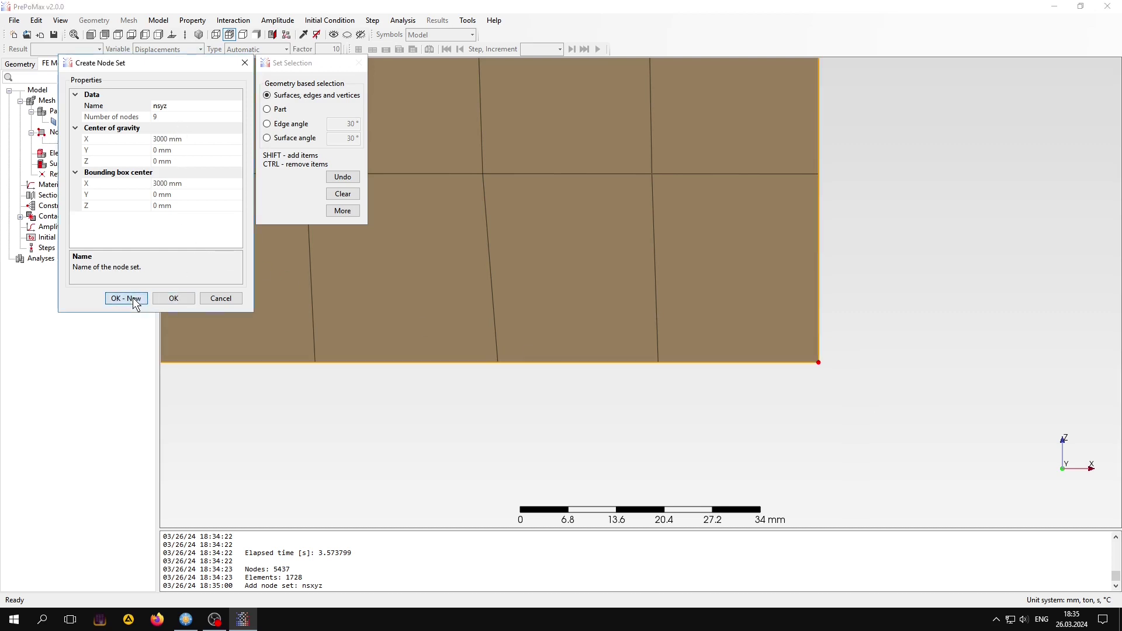
Switch to an end-on view of the beam and name the new node set nsQ.
scroll(700, 415, down, 2)
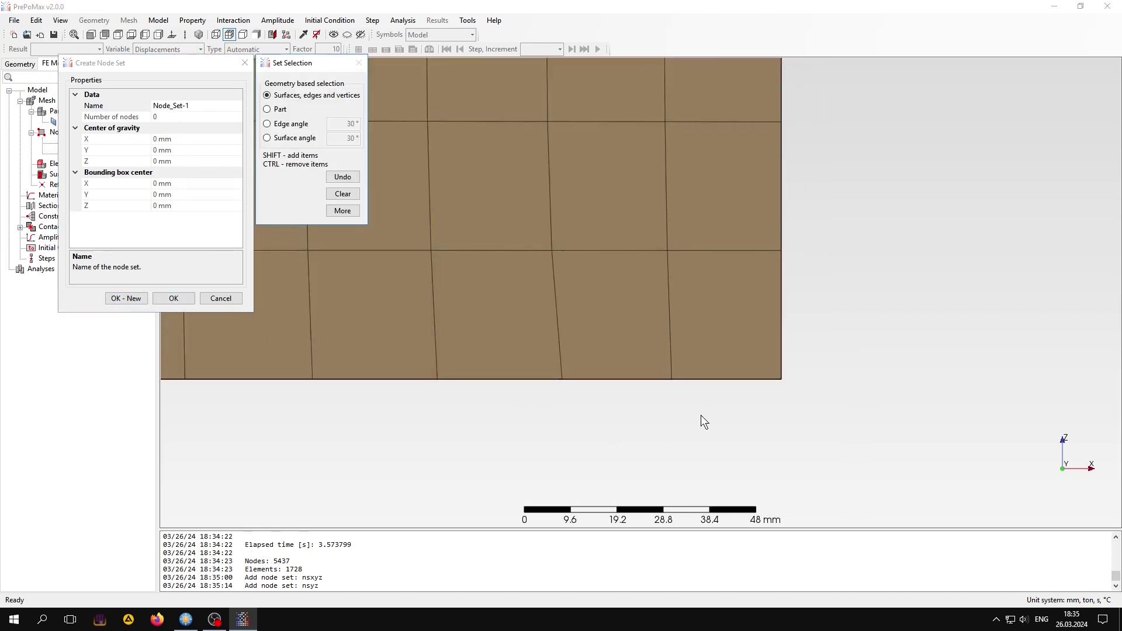
scroll(700, 415, down, 3)
scroll(700, 415, down, 5)
scroll(701, 419, down, 5)
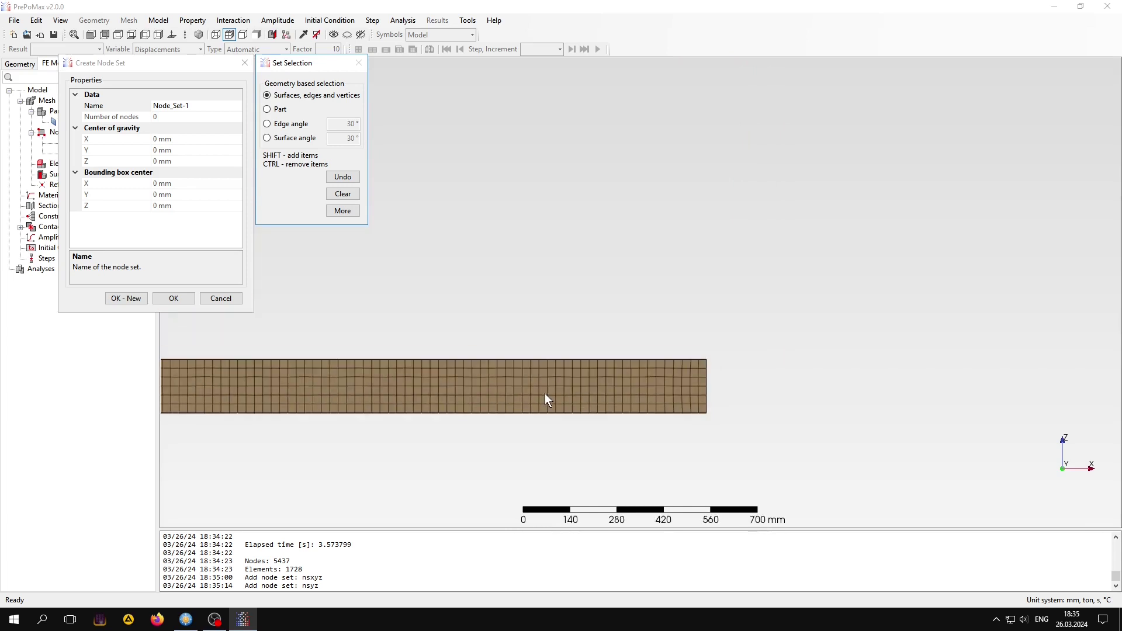
scroll(710, 356, down, 2)
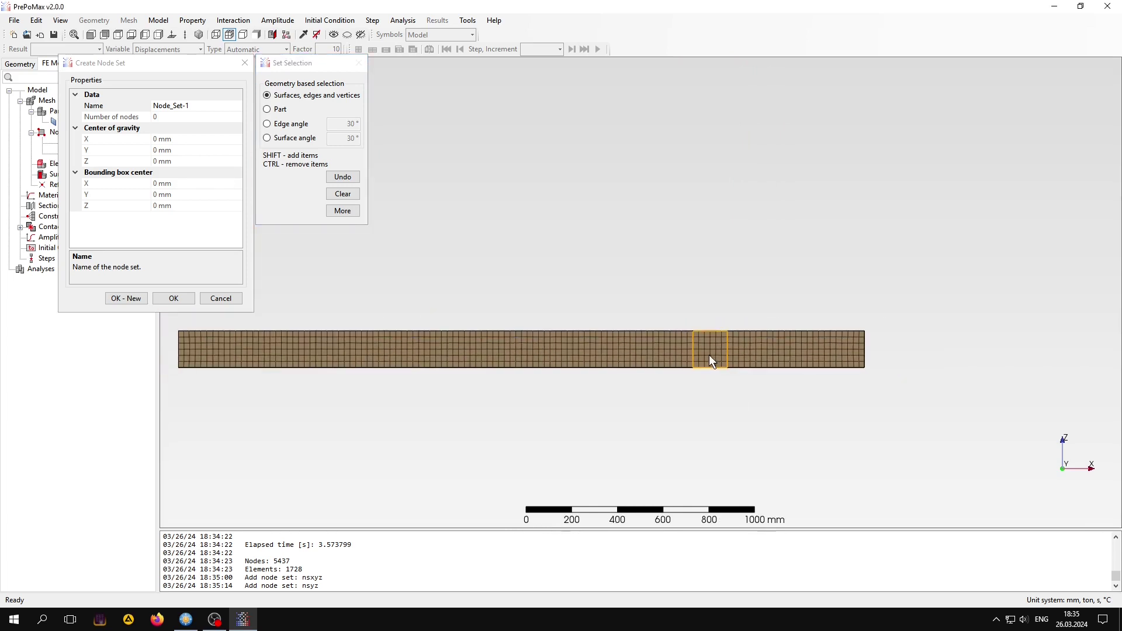
click(154, 34)
scroll(630, 296, up, 2)
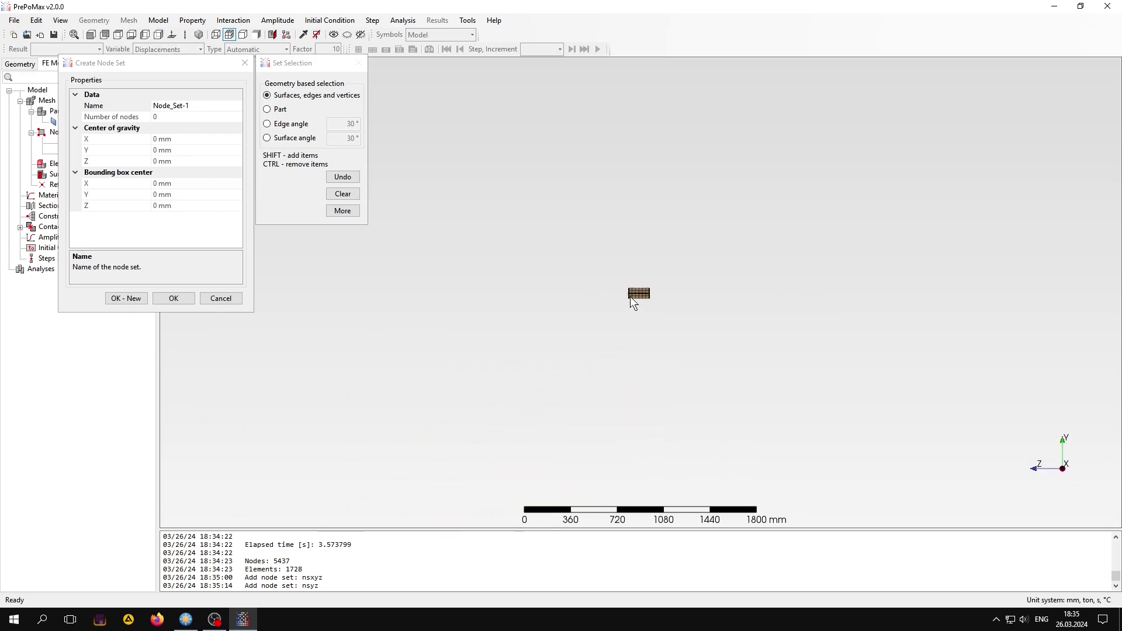
scroll(630, 296, up, 2)
scroll(626, 292, up, 3)
scroll(627, 292, up, 3)
scroll(626, 292, up, 3)
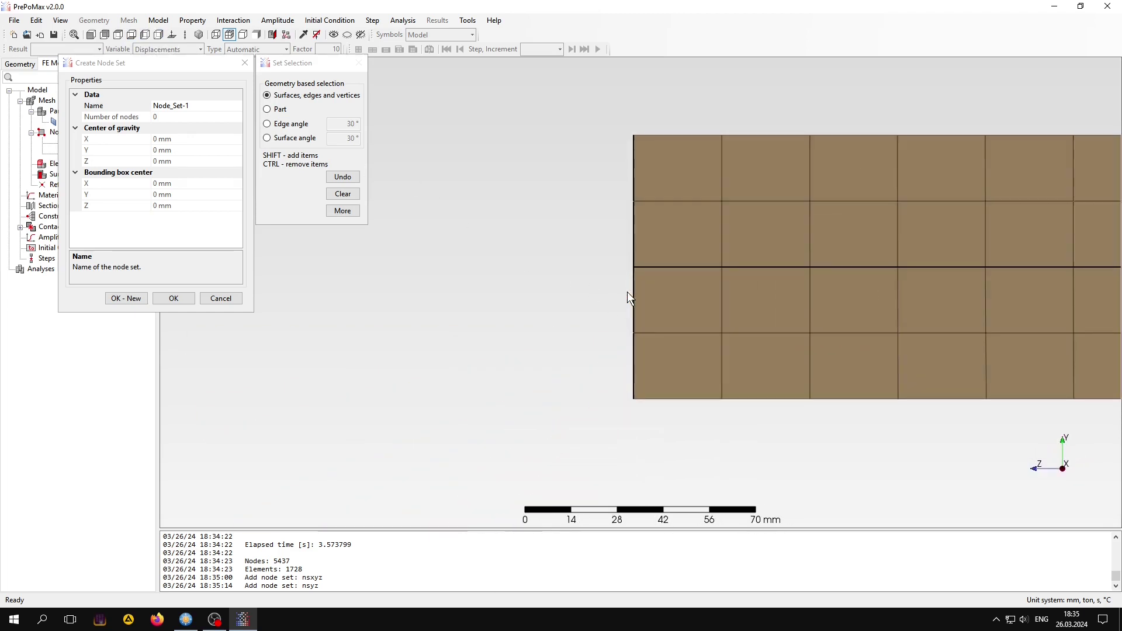
click(181, 105)
click(107, 110)
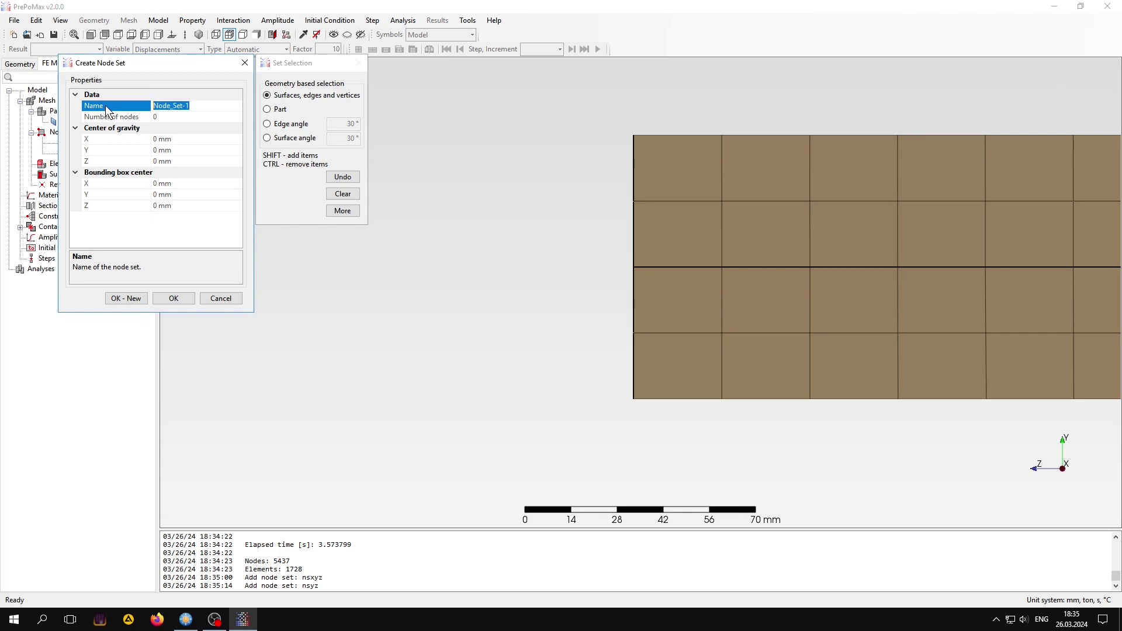
text(ns)
text(Q)
Select the 241 nodes along the beam top at Z = 160 mm and save nsQ.
drag(594, 248, 672, 288)
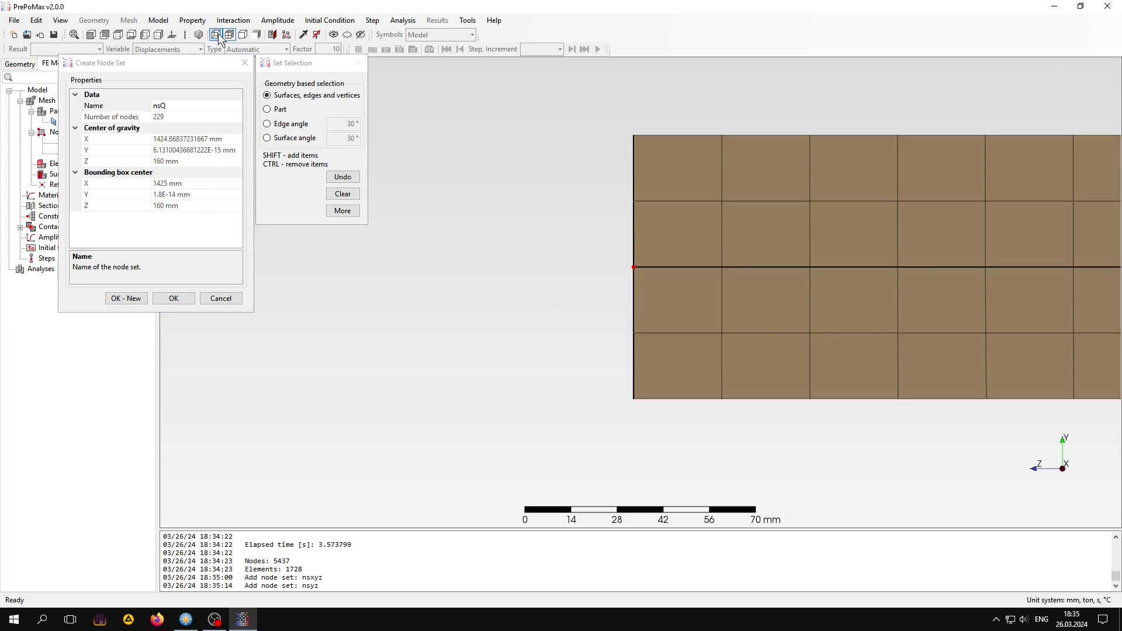
click(199, 36)
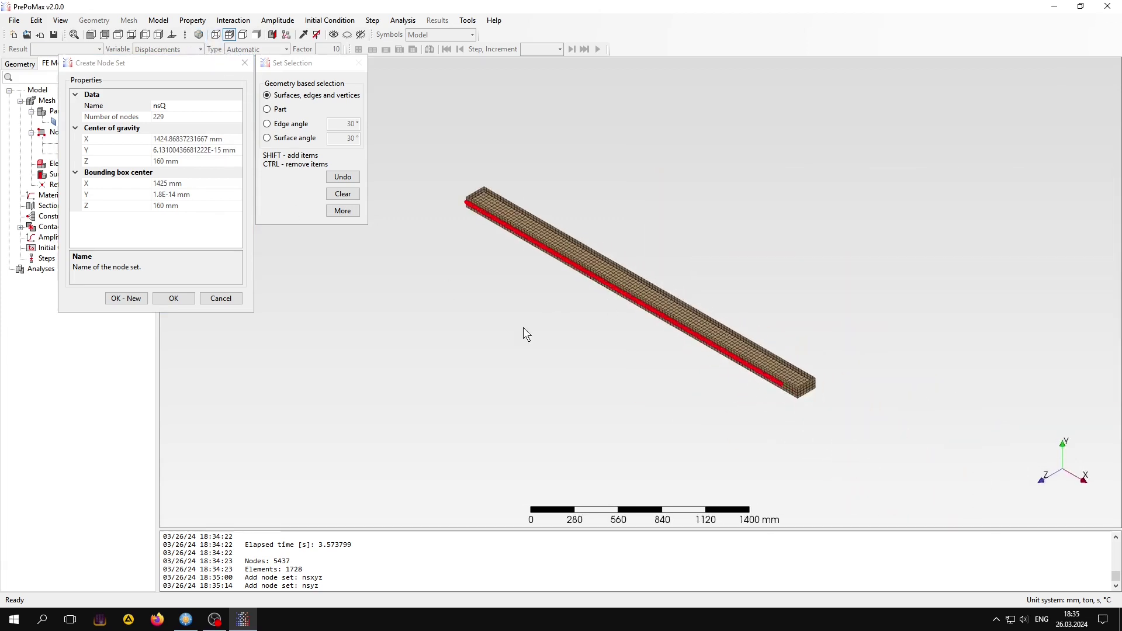
scroll(807, 406, up, 1)
scroll(766, 377, up, 3)
scroll(759, 367, up, 3)
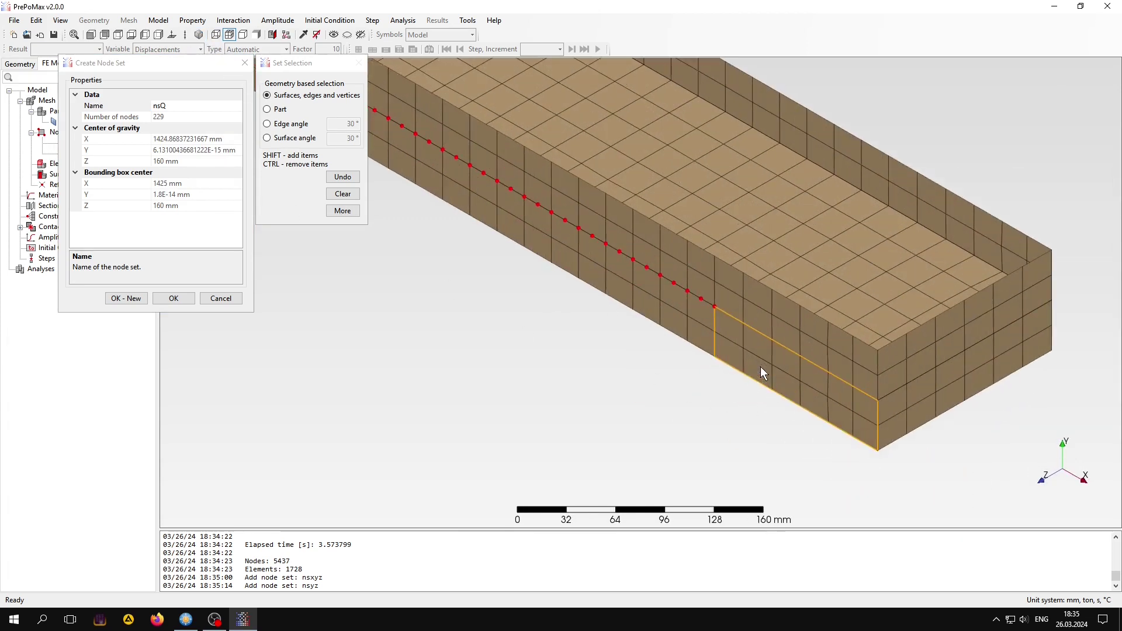
shift+click(728, 316)
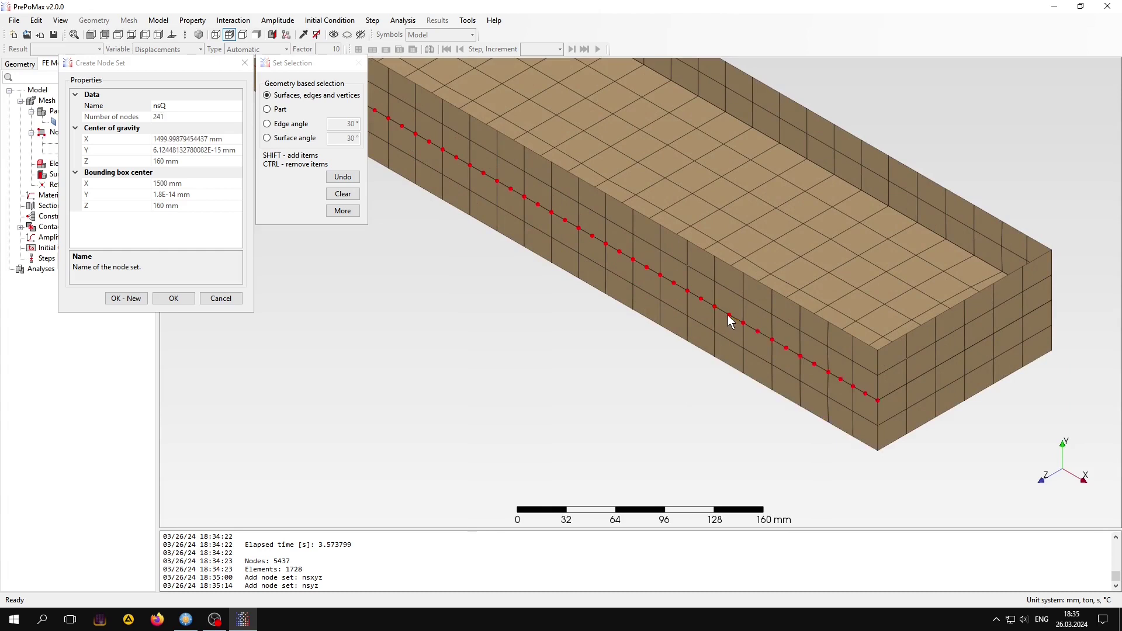
scroll(653, 401, down, 2)
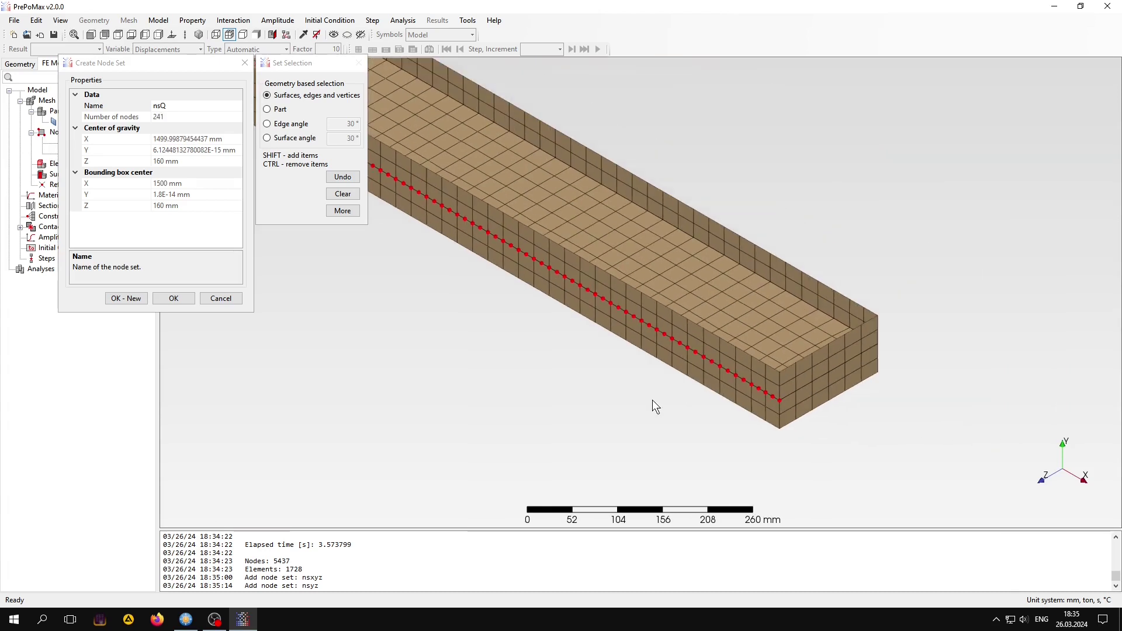
click(73, 35)
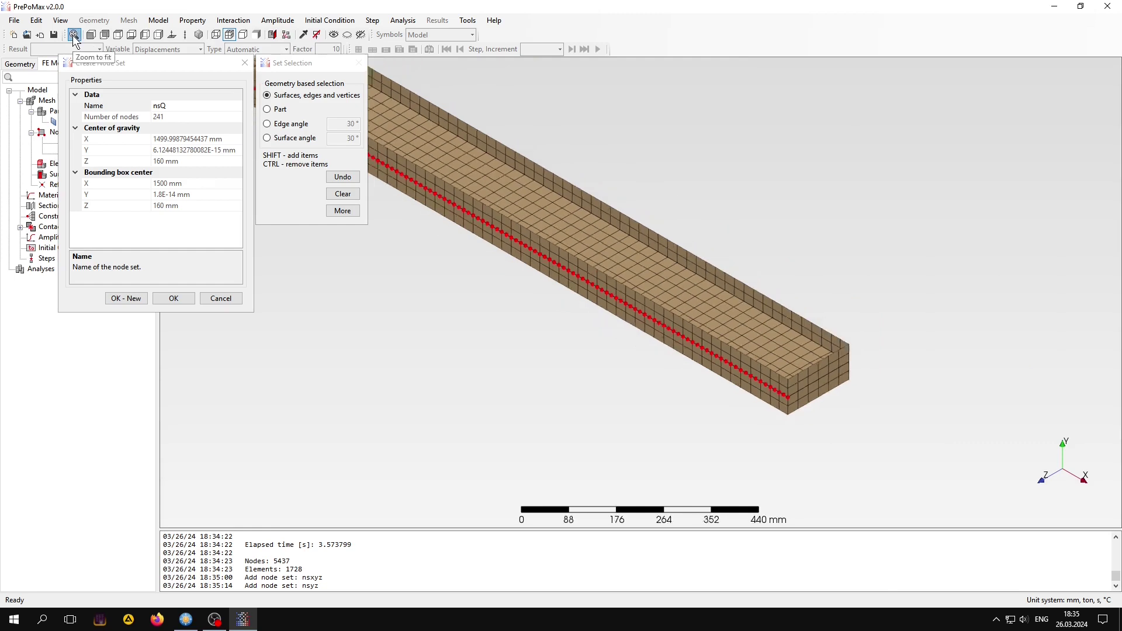
click(173, 299)
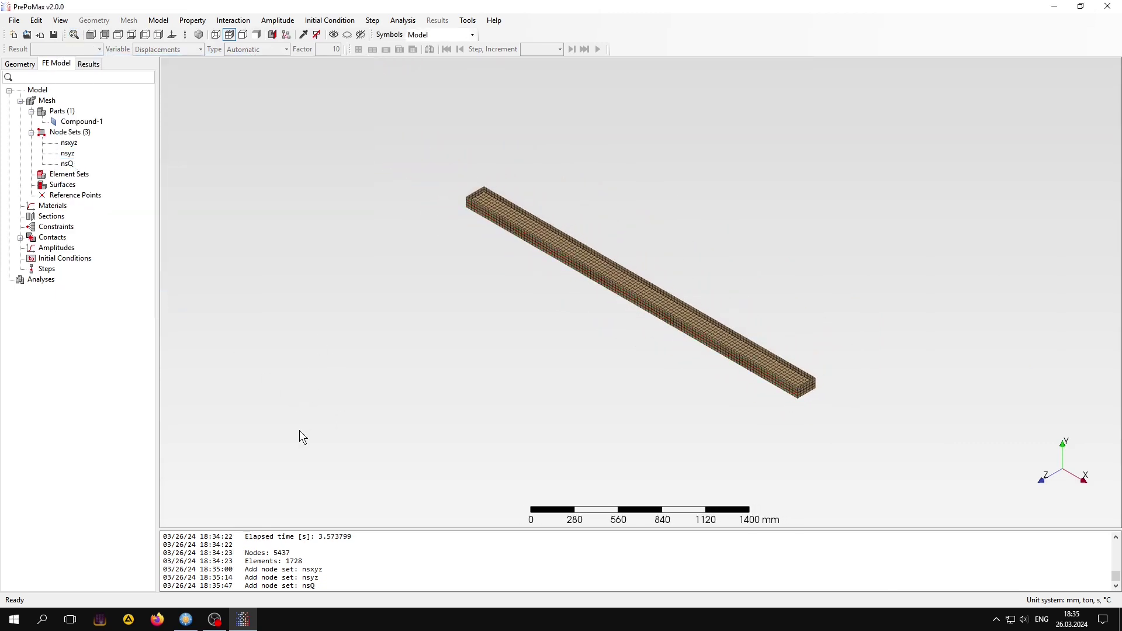
Orbit, zoom and pan the view closer to the beam.
mouse_move(360, 337)
middle_down()
mouse_move(413, 338)
mouse_move(443, 245)
mouse_move(466, 320)
mouse_move(455, 342)
mouse_move(401, 338)
mouse_move(461, 371)
mouse_move(494, 331)
mouse_move(381, 338)
mouse_move(391, 371)
middle_up()
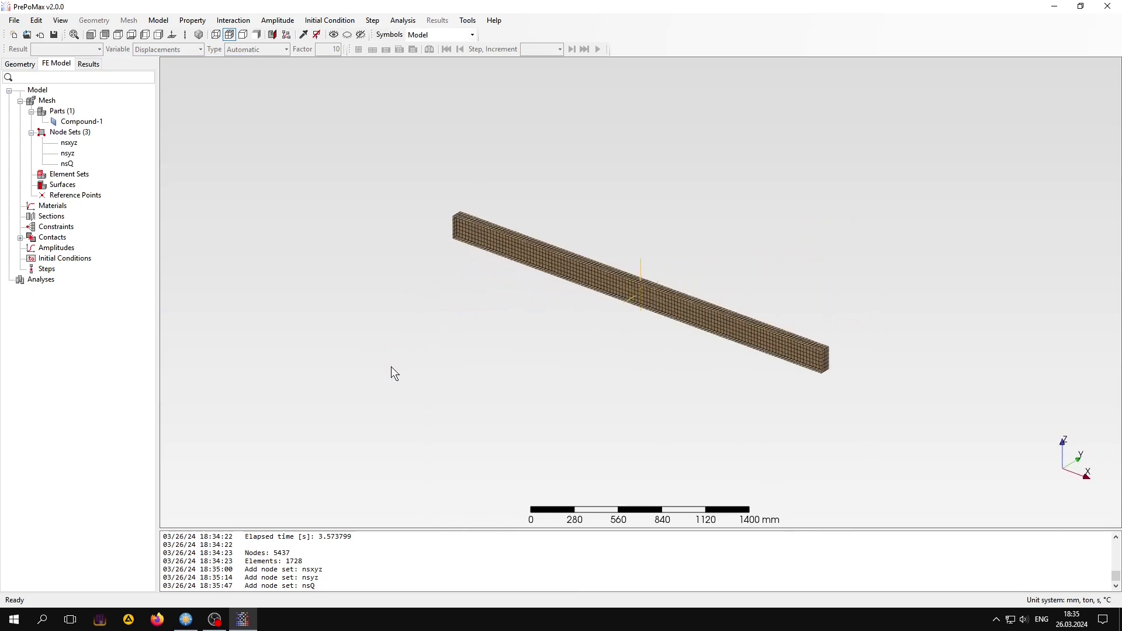
scroll(559, 298, up, 1)
scroll(560, 297, up, 1)
scroll(560, 295, up, 1)
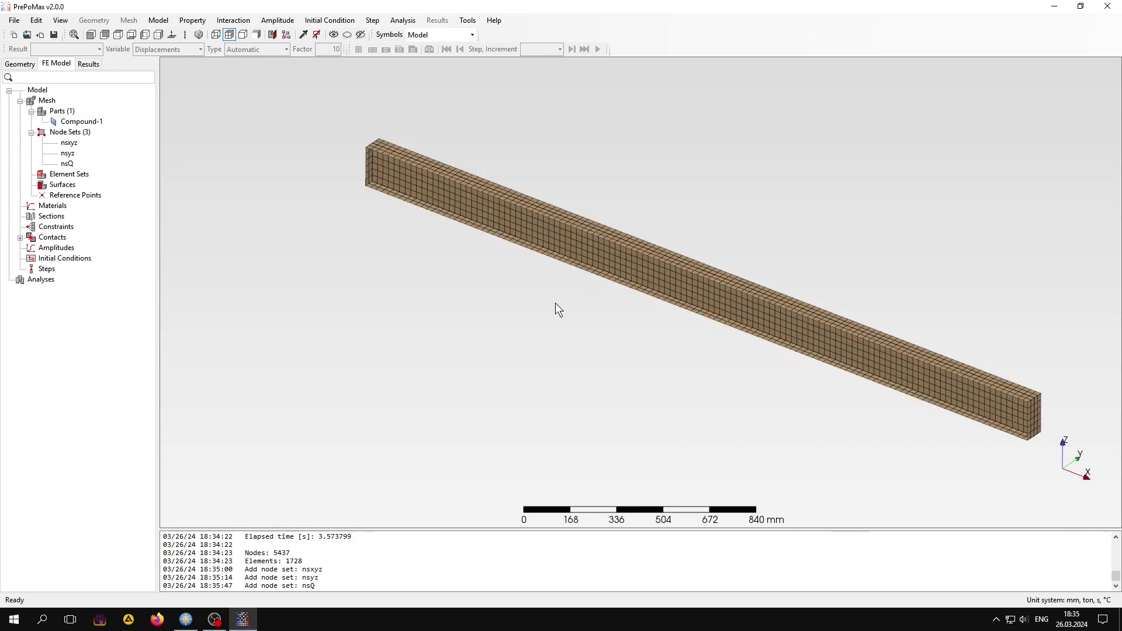
shift+middle_drag(534, 311, 435, 344)
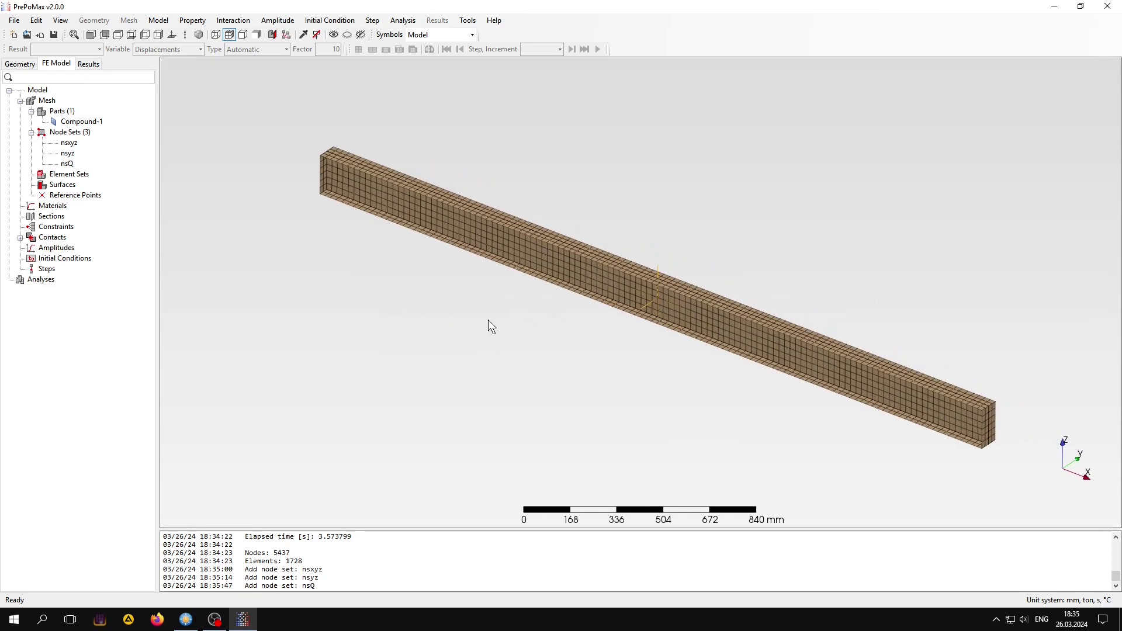
click(52, 205)
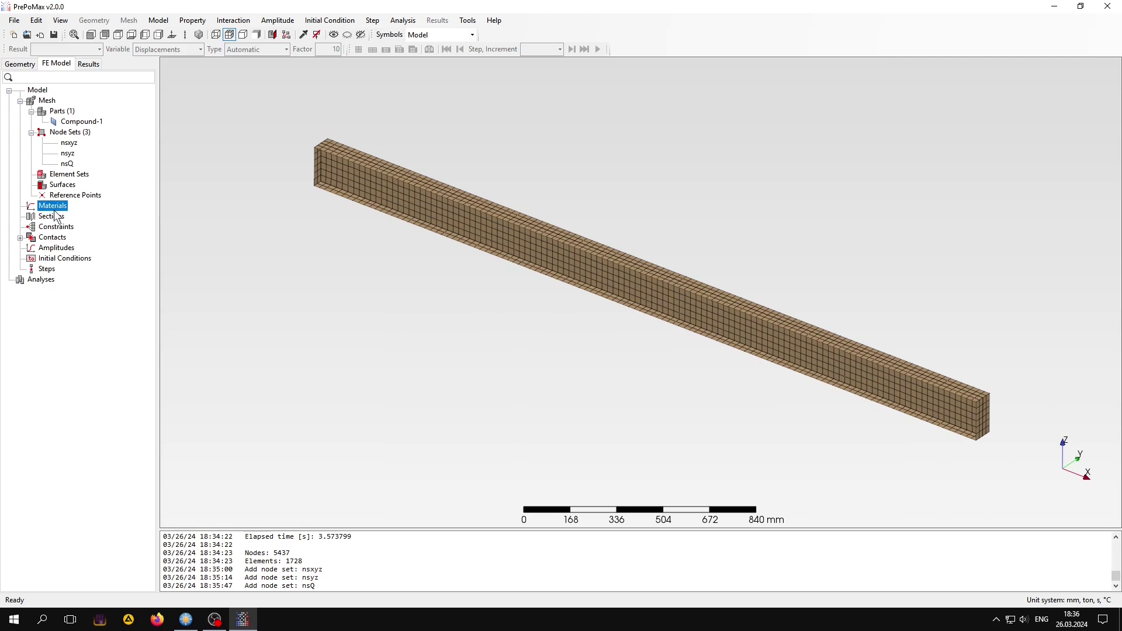
Create a new material named stal with density 7.85e-09.
right_click(51, 204)
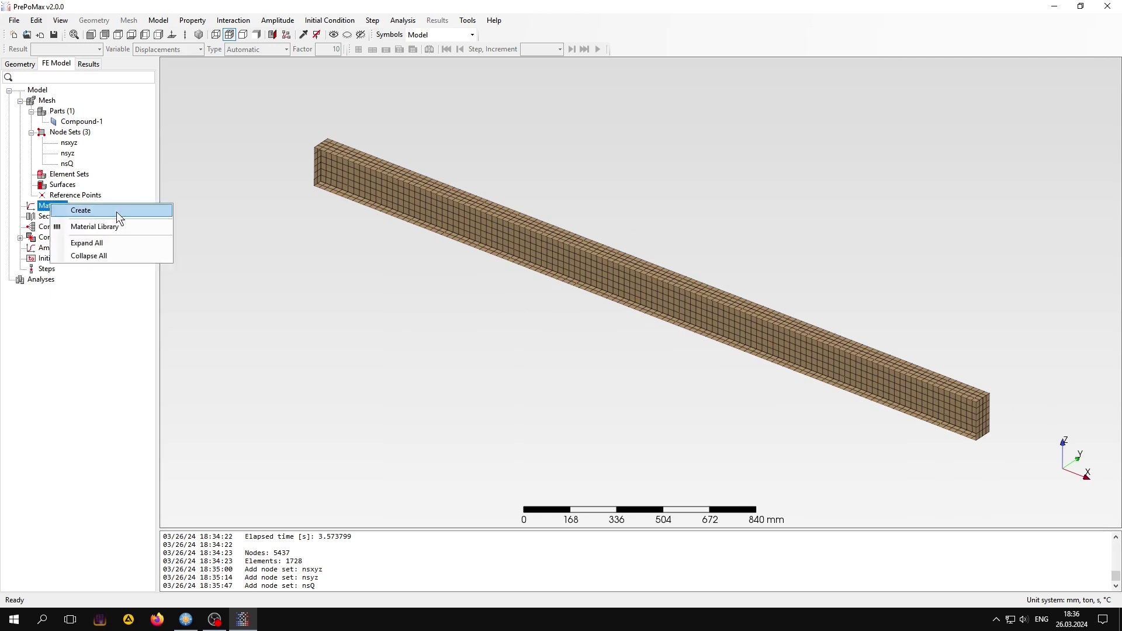
click(116, 212)
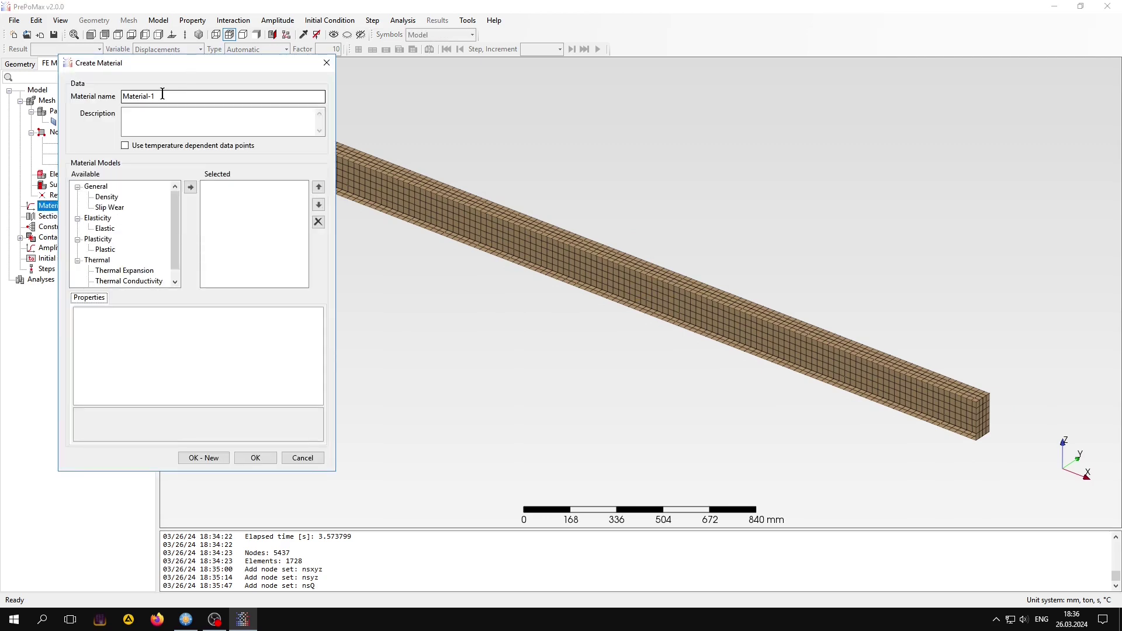
drag(173, 93, 91, 99)
text(st)
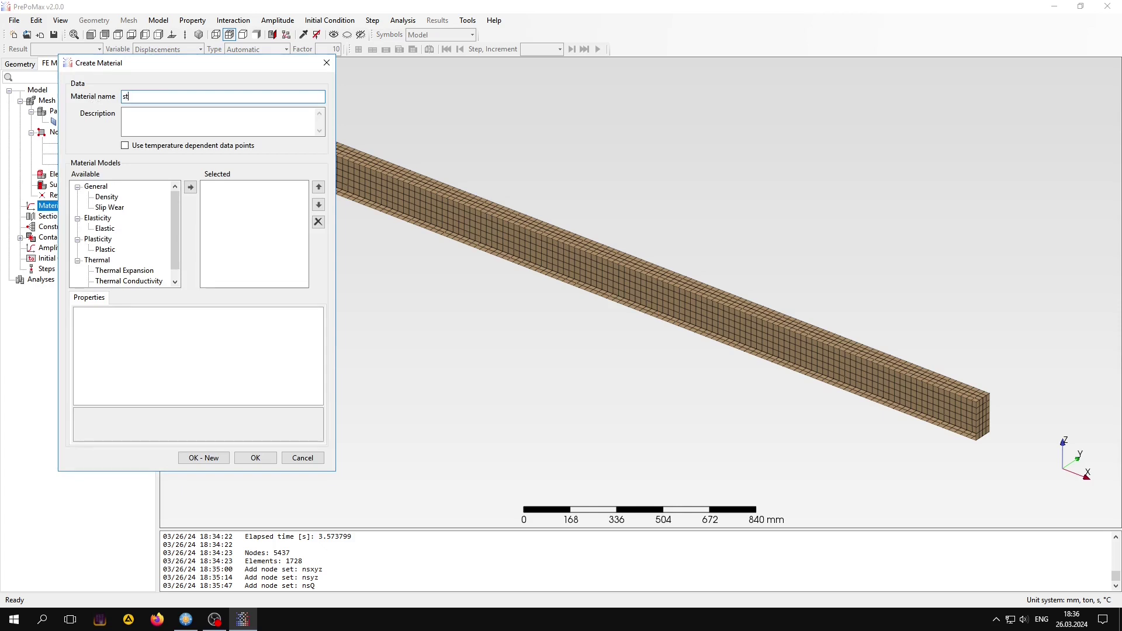
text(al)
click(105, 197)
click(191, 187)
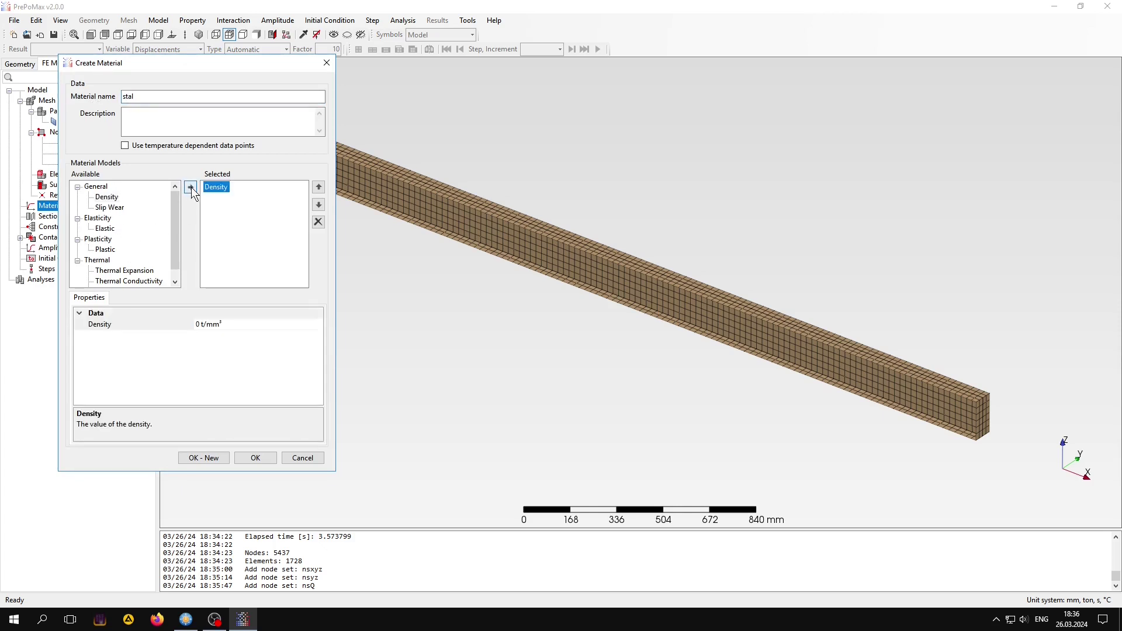
click(198, 325)
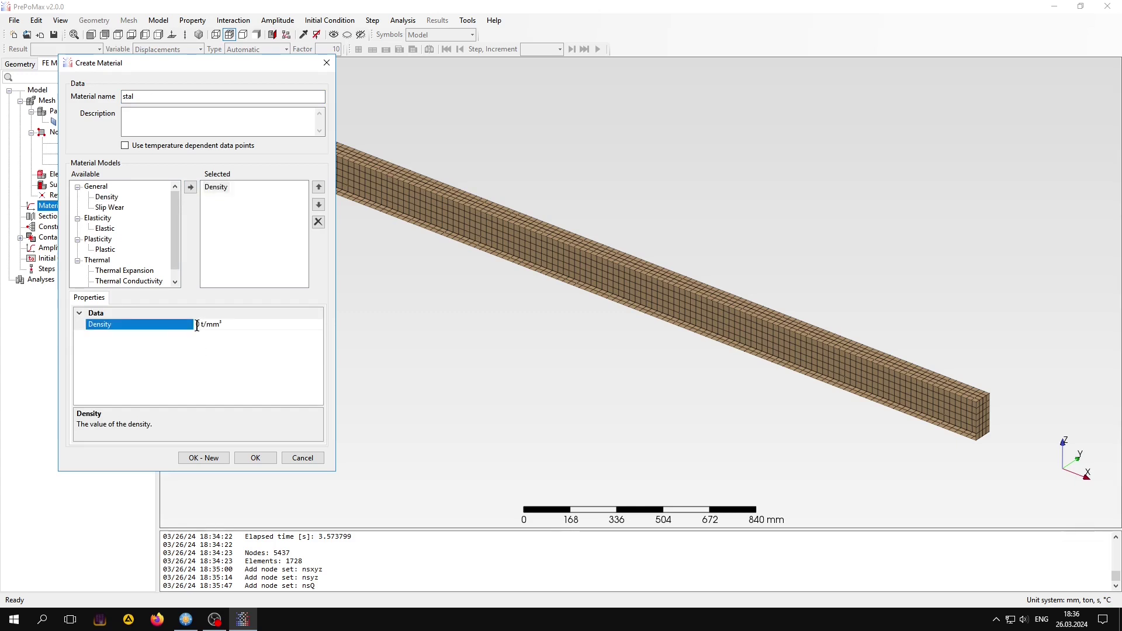
double_click(197, 325)
text(7)
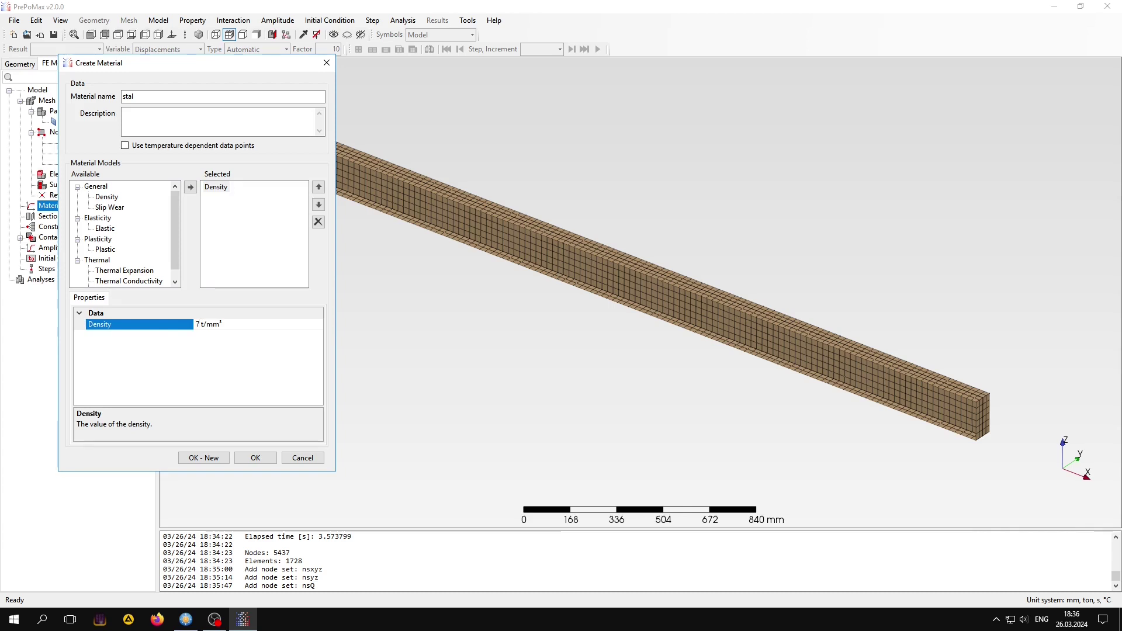
text(.)
text(85)
text(e)
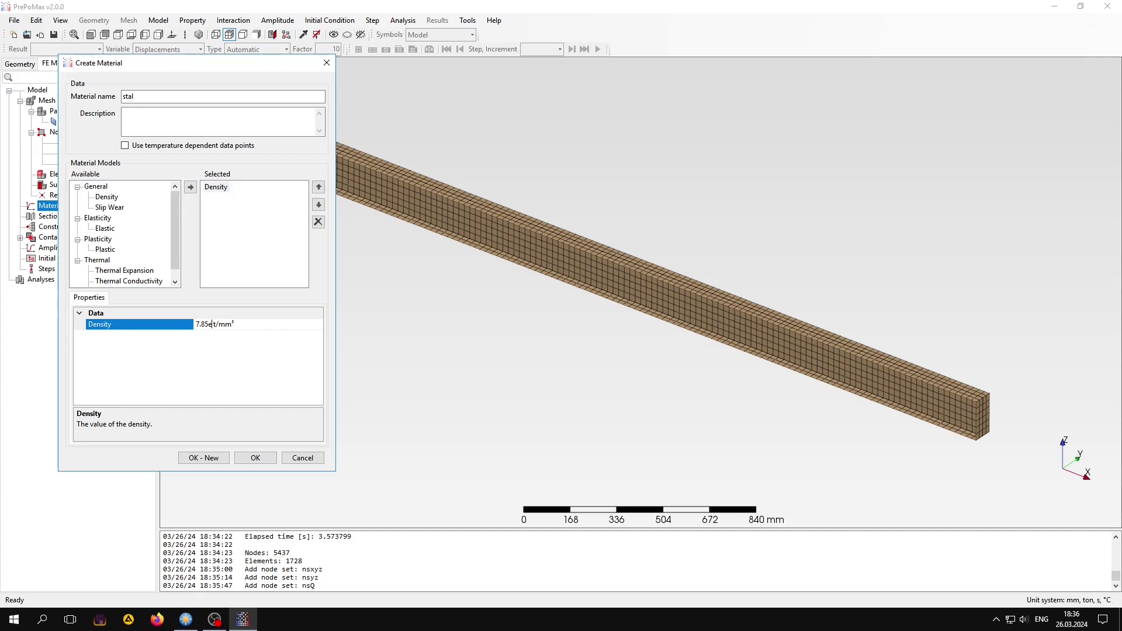
text(-)
text(09)
key(Return)
Add elastic behaviour to stal with Young's modulus 210000 and Poisson's ratio 0.3.
click(105, 229)
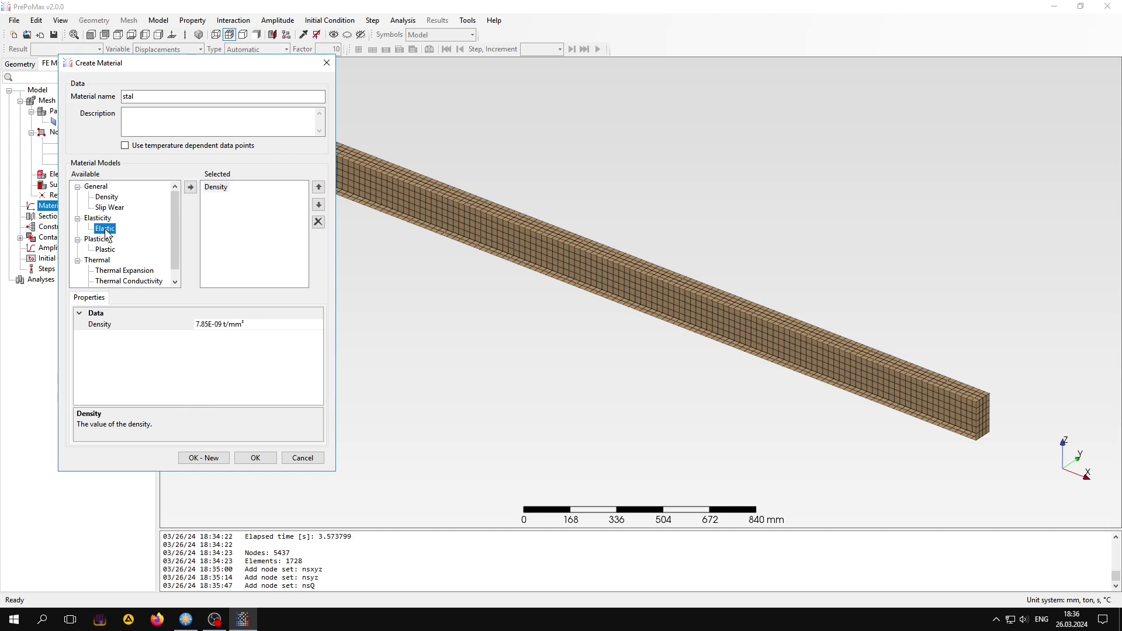
click(190, 187)
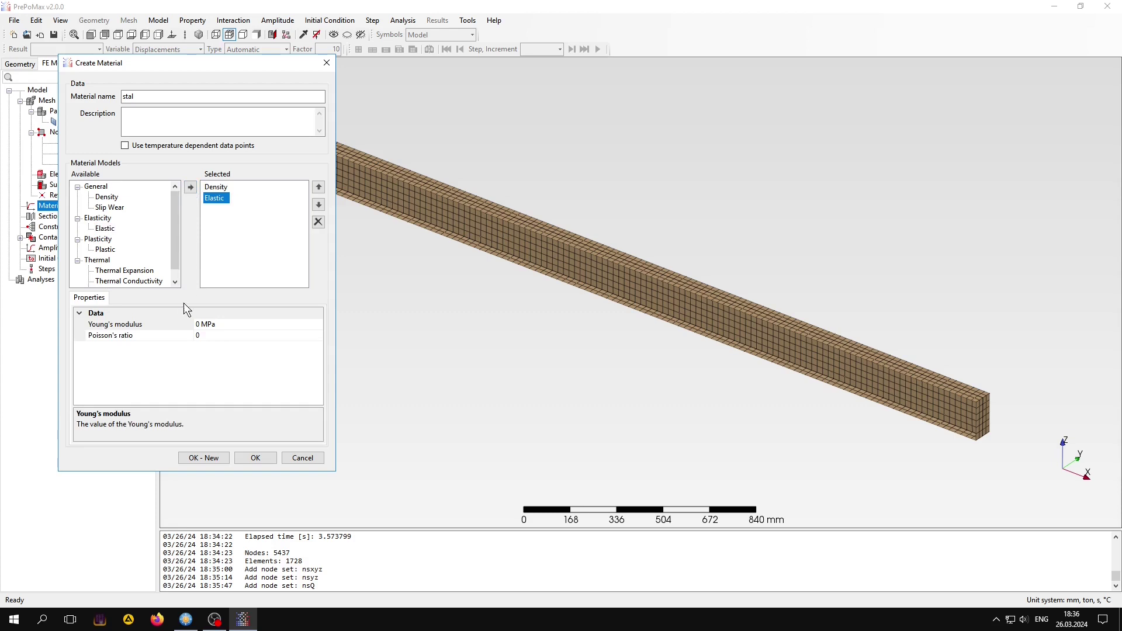
click(197, 324)
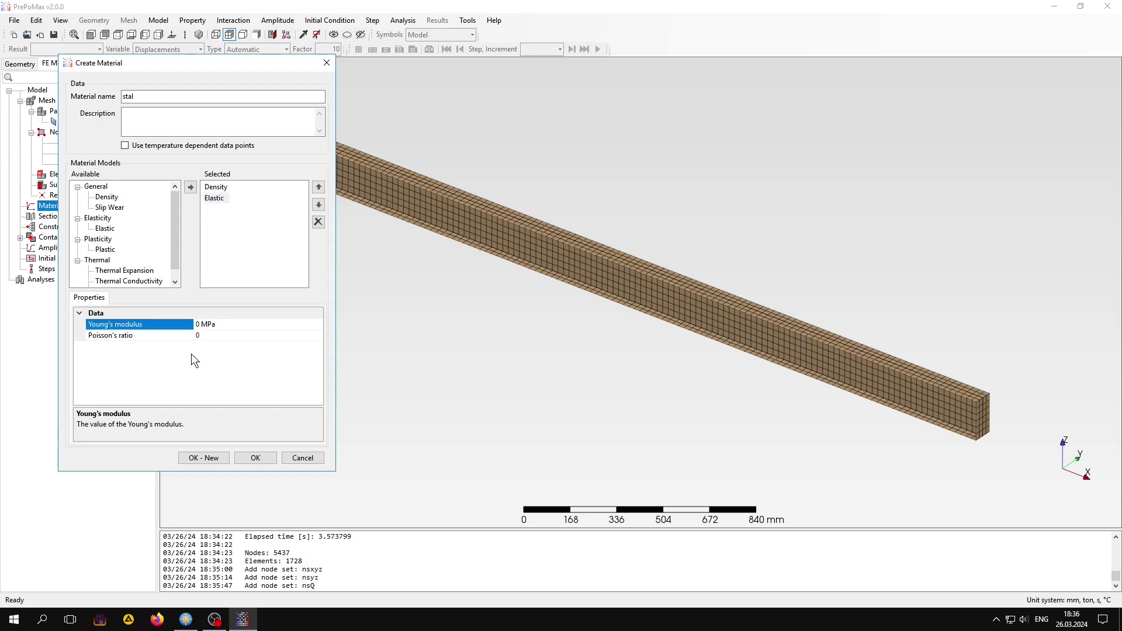
text(21)
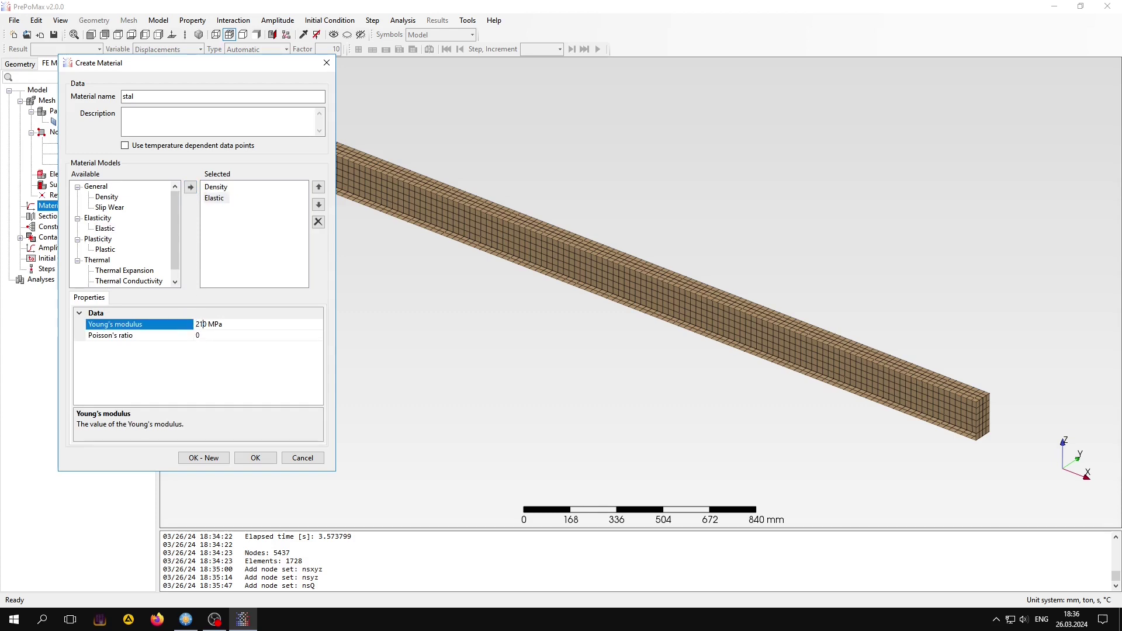
text(0000)
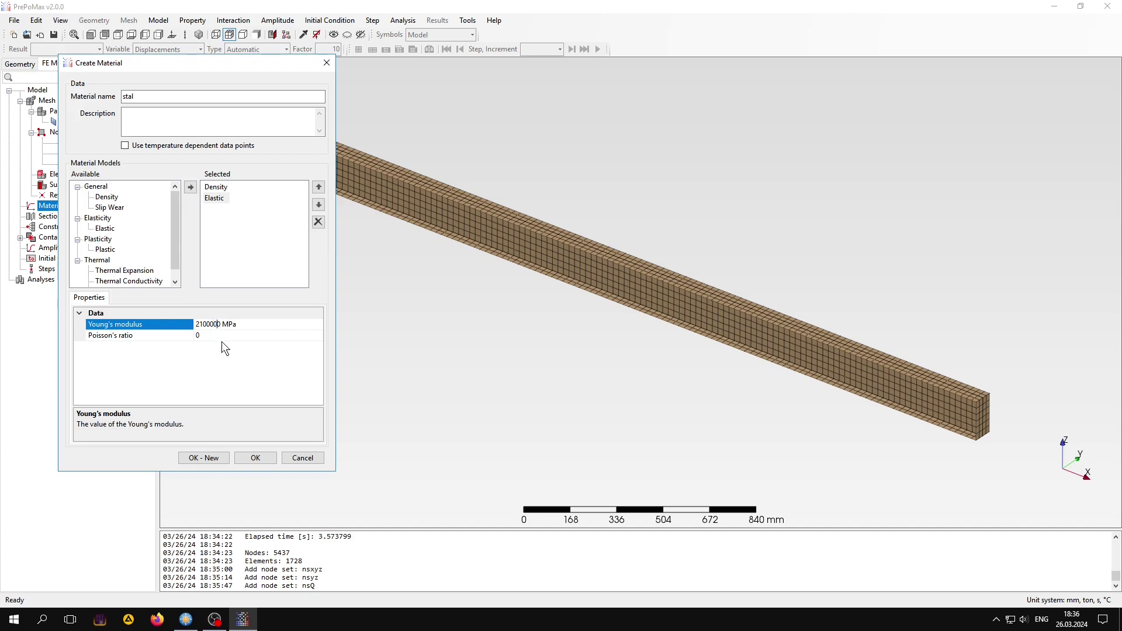
click(219, 336)
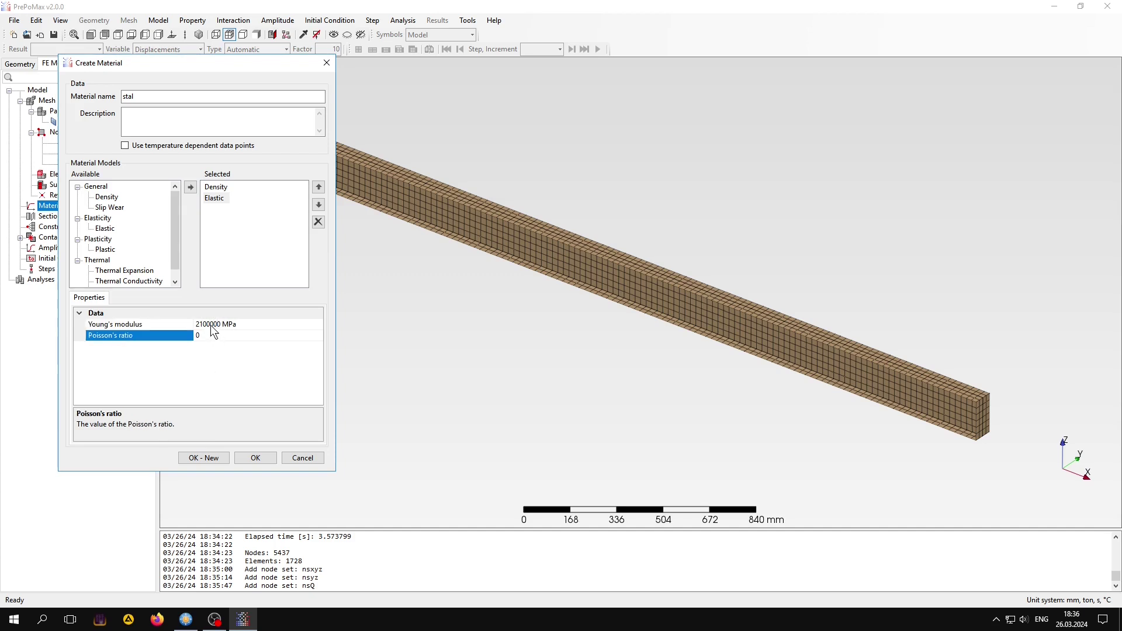
click(212, 325)
click(211, 337)
text(3)
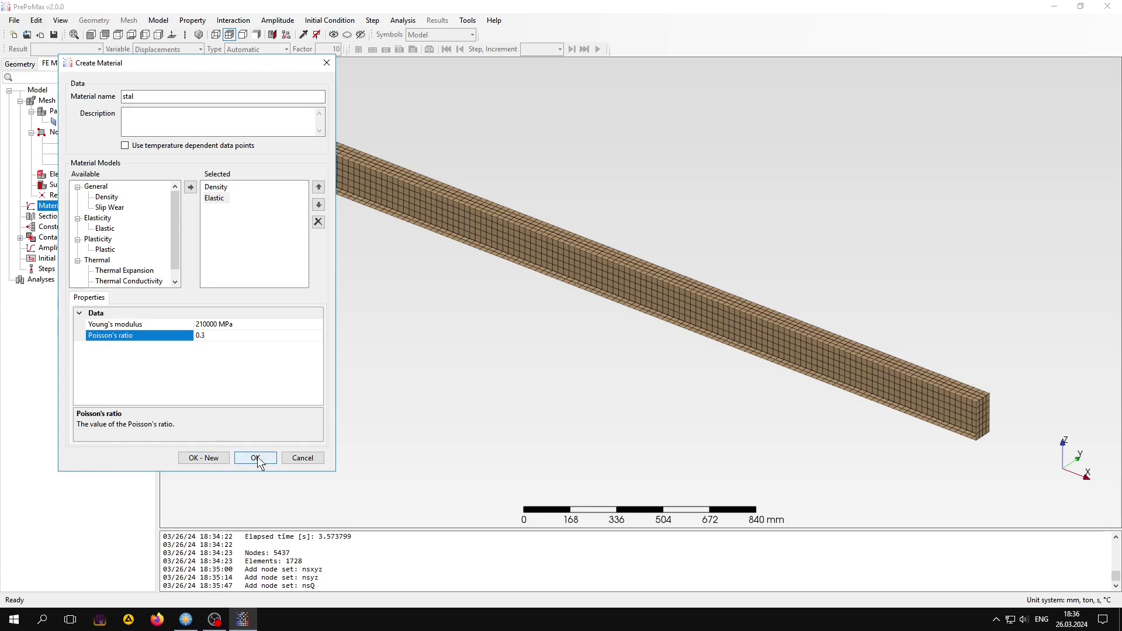
click(259, 457)
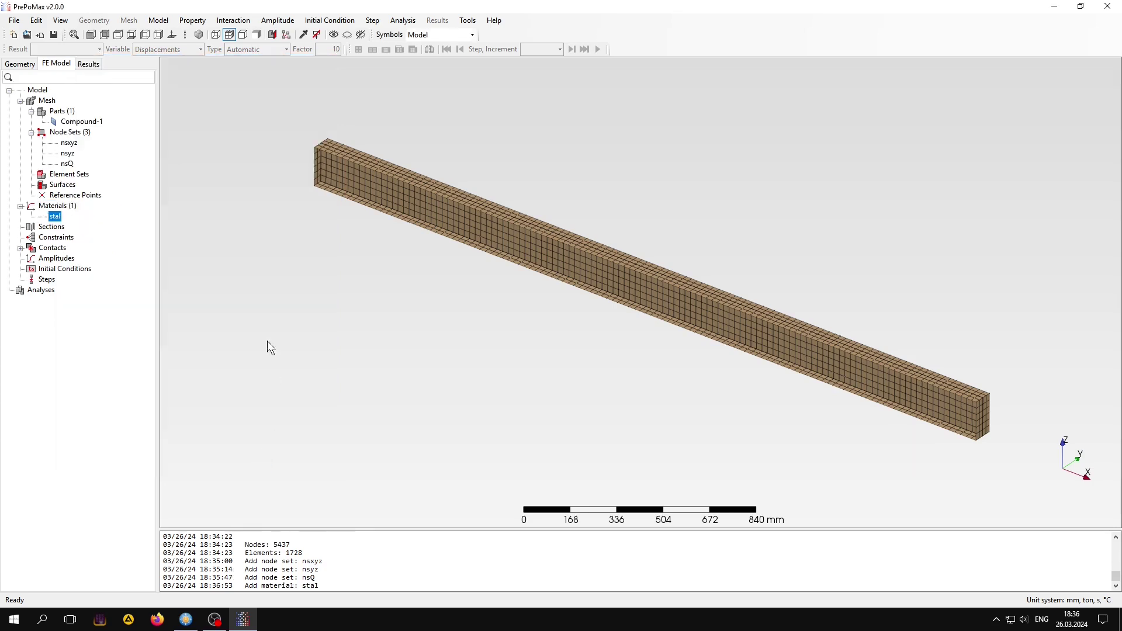
Create shell section polka using material stal with 10 mm thickness.
right_click(53, 226)
click(96, 234)
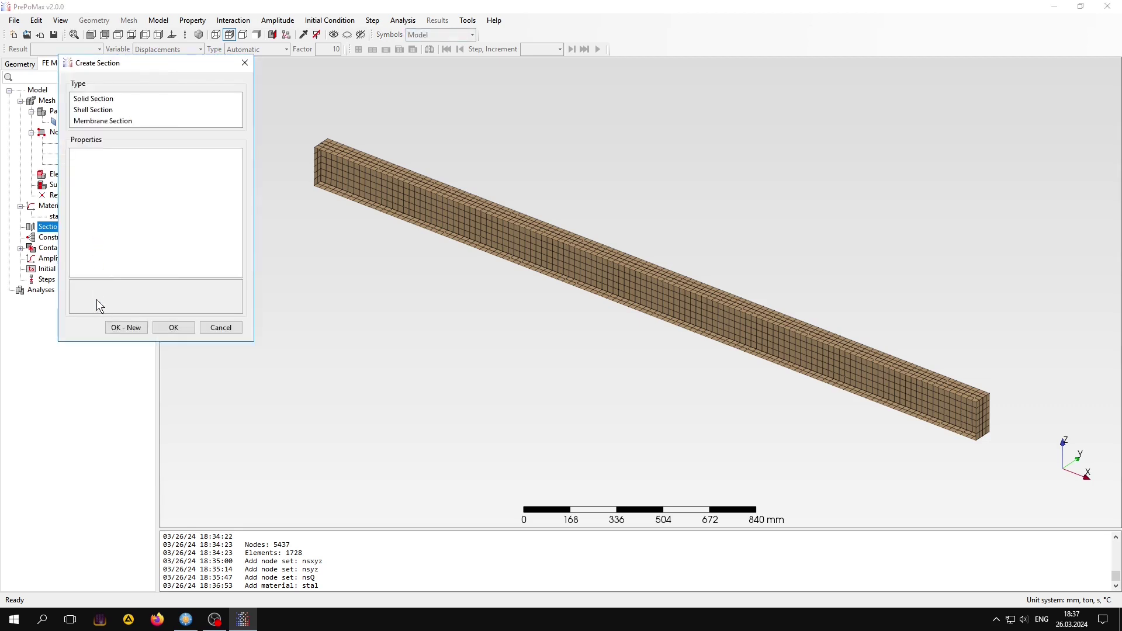
click(85, 112)
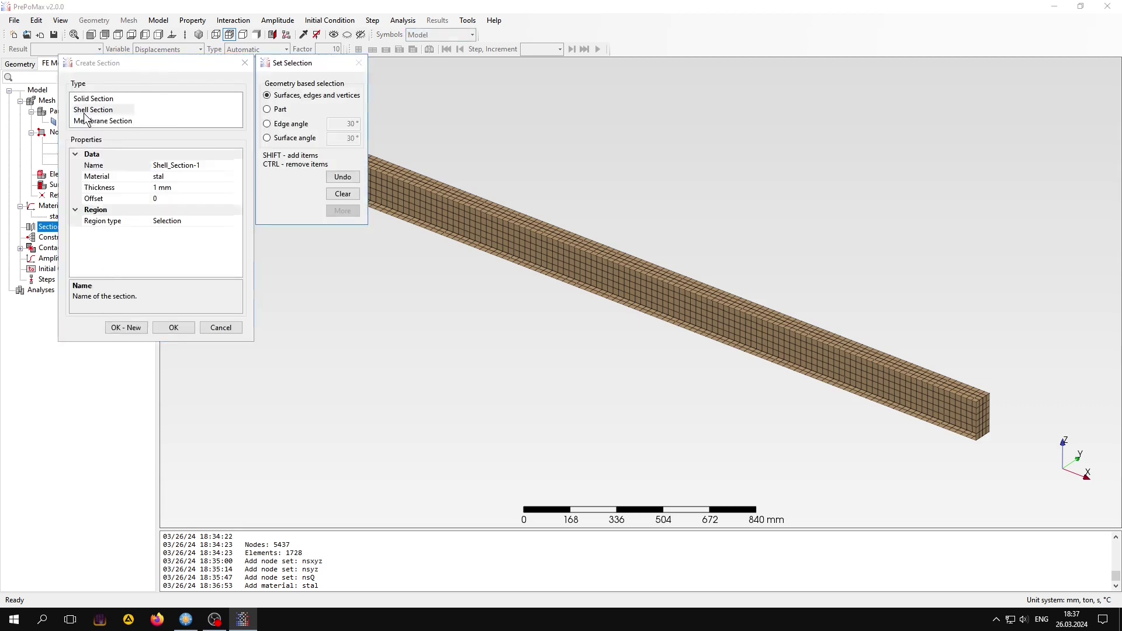
click(205, 176)
click(141, 166)
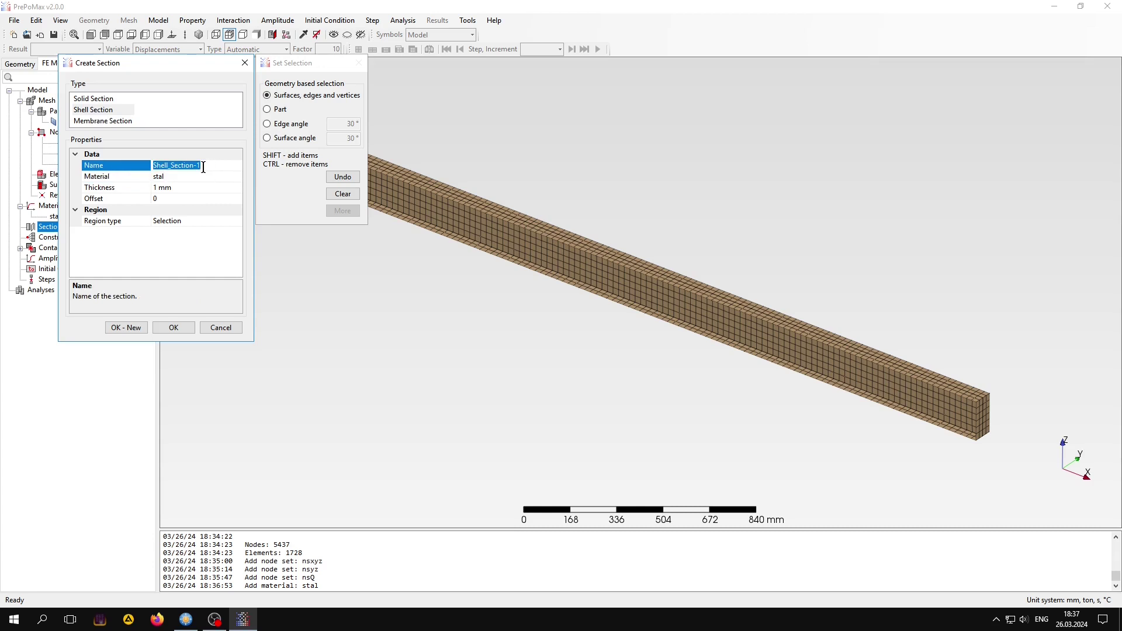
text(pol)
text(ka)
click(155, 187)
text(0)
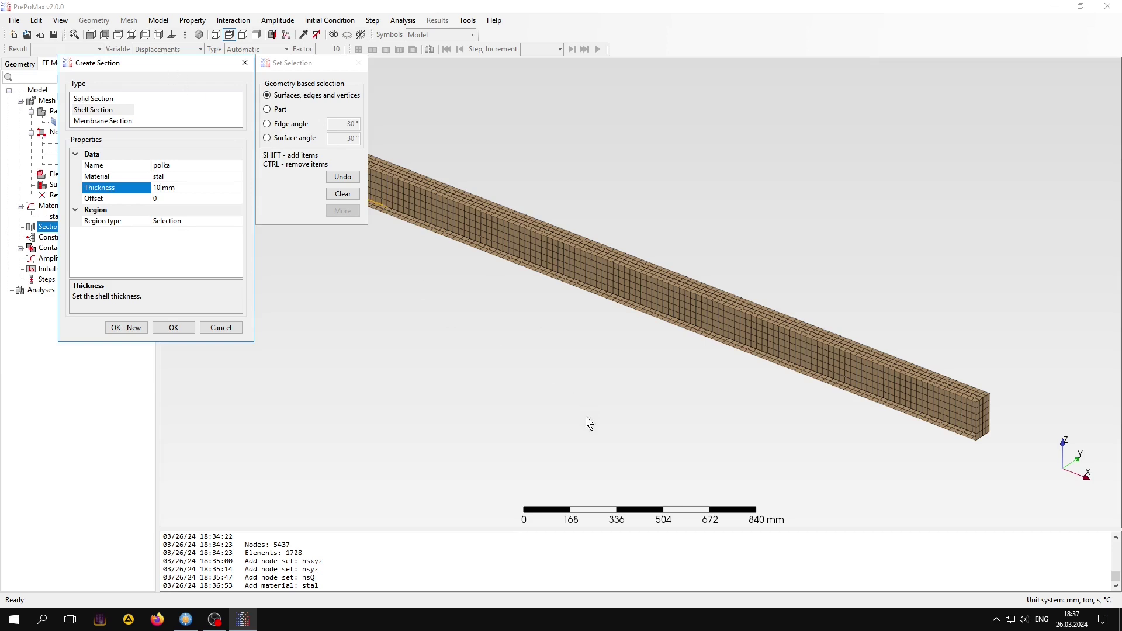
click(158, 34)
Select both cross-section edges and the left-end edge of the beam for polka.
click(158, 34)
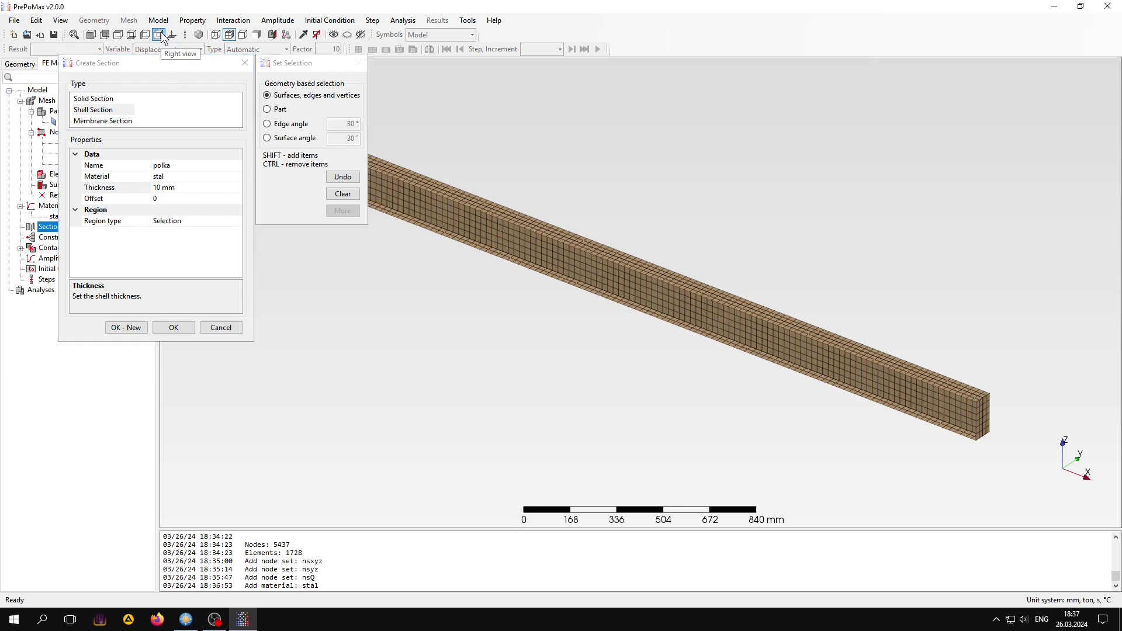
scroll(631, 288, up, 3)
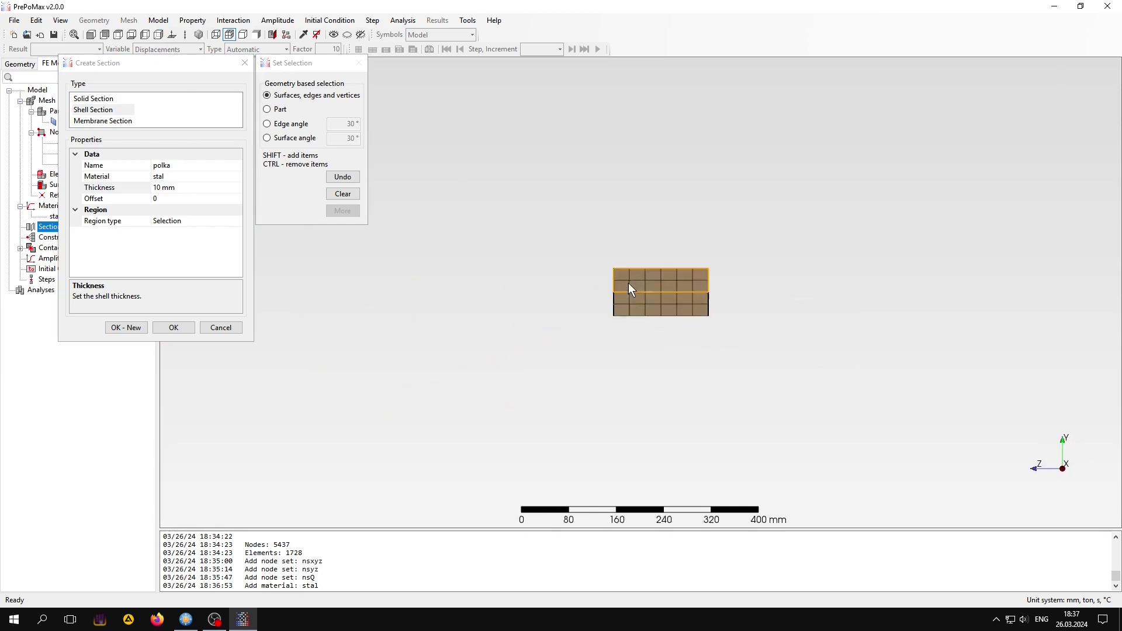
scroll(629, 283, up, 3)
drag(552, 222, 607, 382)
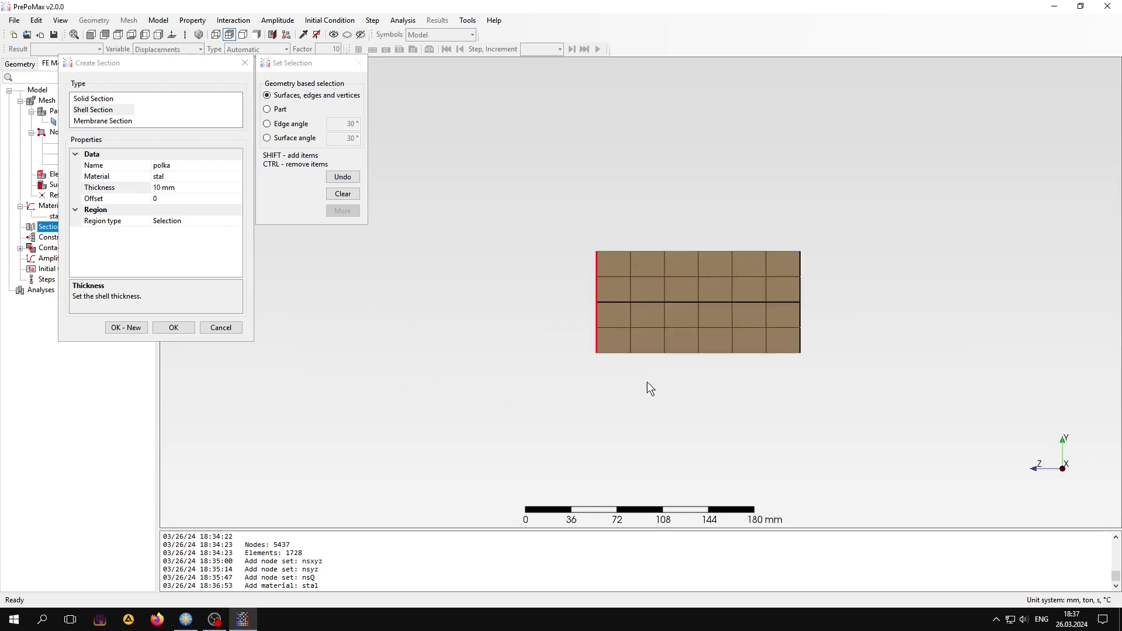
shift+drag(790, 222, 871, 424)
click(132, 34)
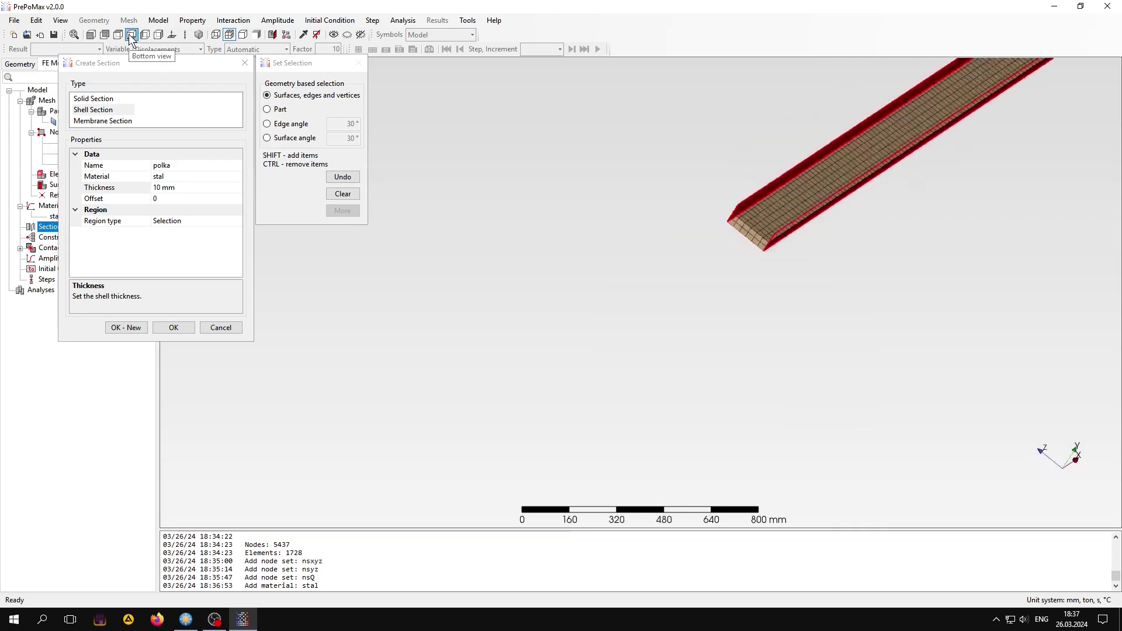
scroll(388, 289, up, 2)
scroll(380, 289, up, 2)
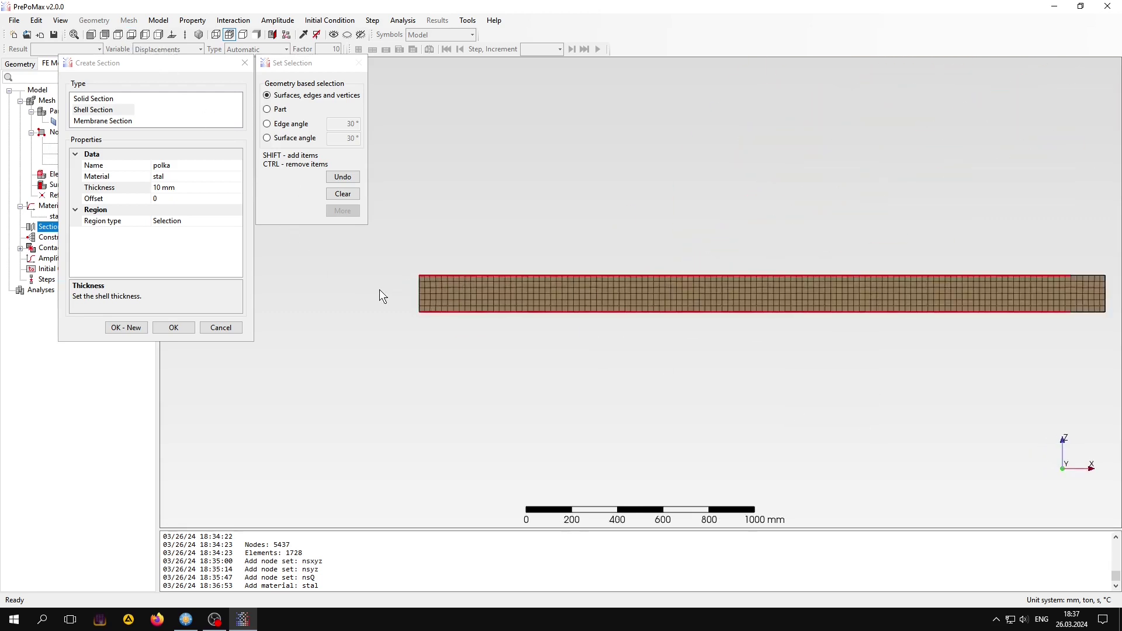
scroll(380, 289, up, 3)
mouse_move(444, 214)
shift+mouse_down()
mouse_move(504, 408)
mouse_move(517, 417)
shift+mouse_up()
Add the right-end, side and bottom edges of the beam to the polka selection.
scroll(352, 344, down, 4)
scroll(352, 344, down, 5)
scroll(651, 345, up, 3)
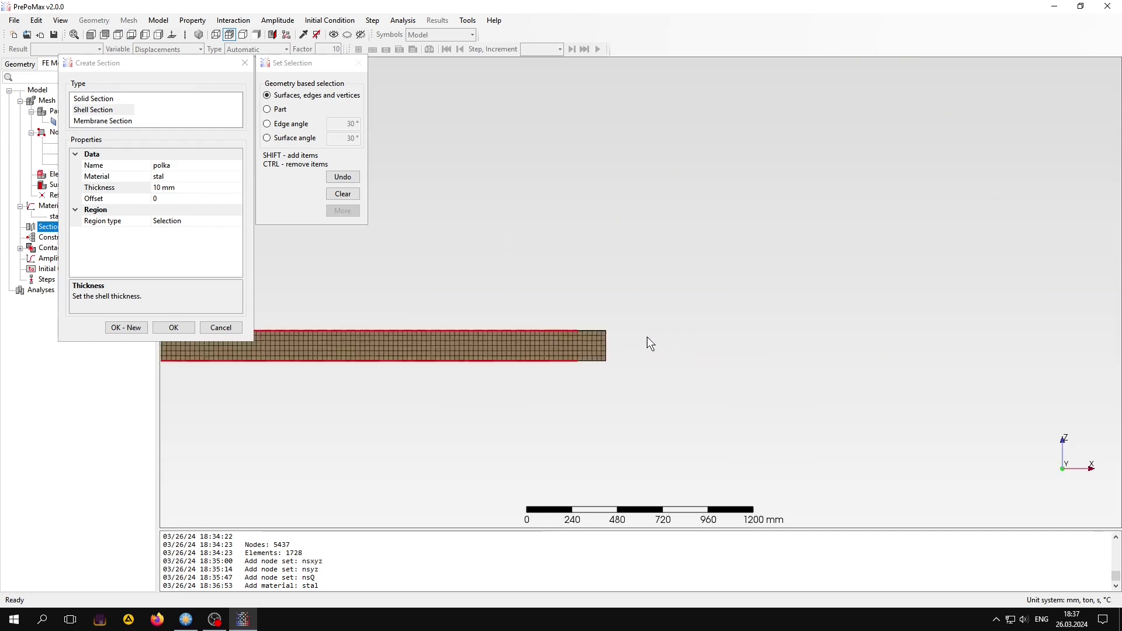
scroll(613, 345, up, 4)
shift+drag(580, 286, 637, 439)
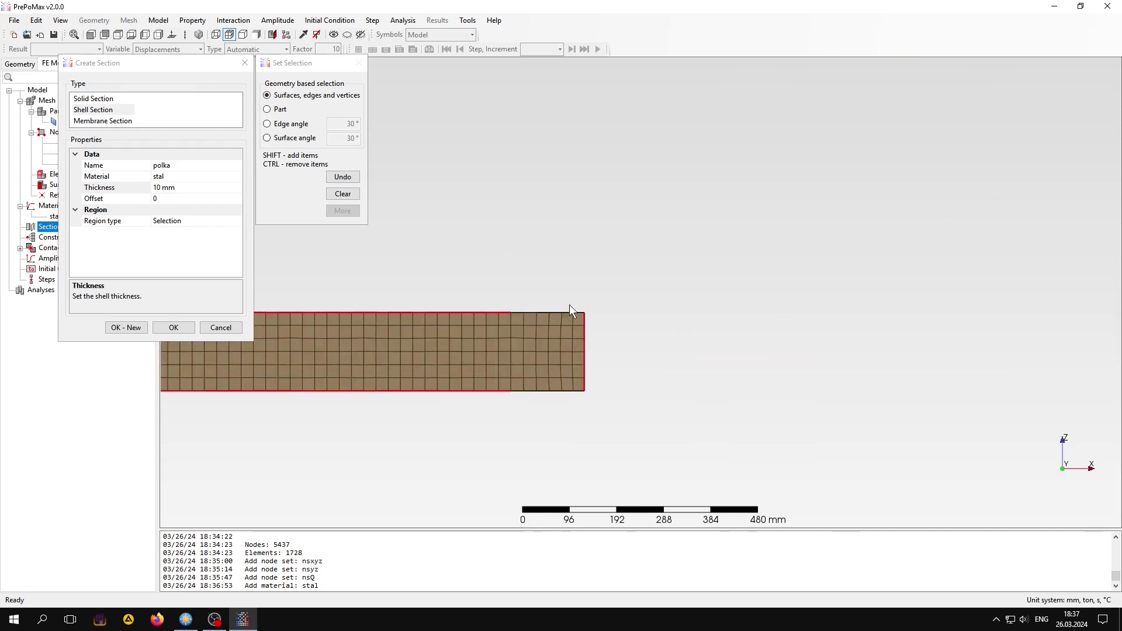
shift+drag(505, 282, 625, 321)
shift+drag(504, 388, 637, 435)
scroll(628, 408, down, 2)
scroll(635, 391, down, 3)
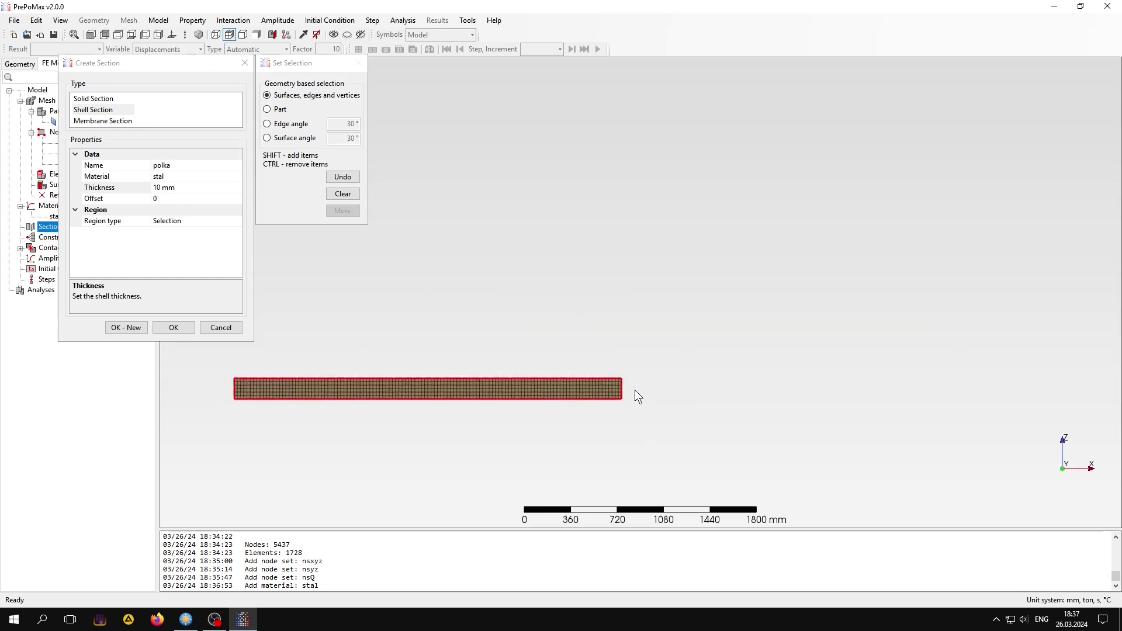
scroll(634, 391, down, 1)
scroll(408, 391, up, 3)
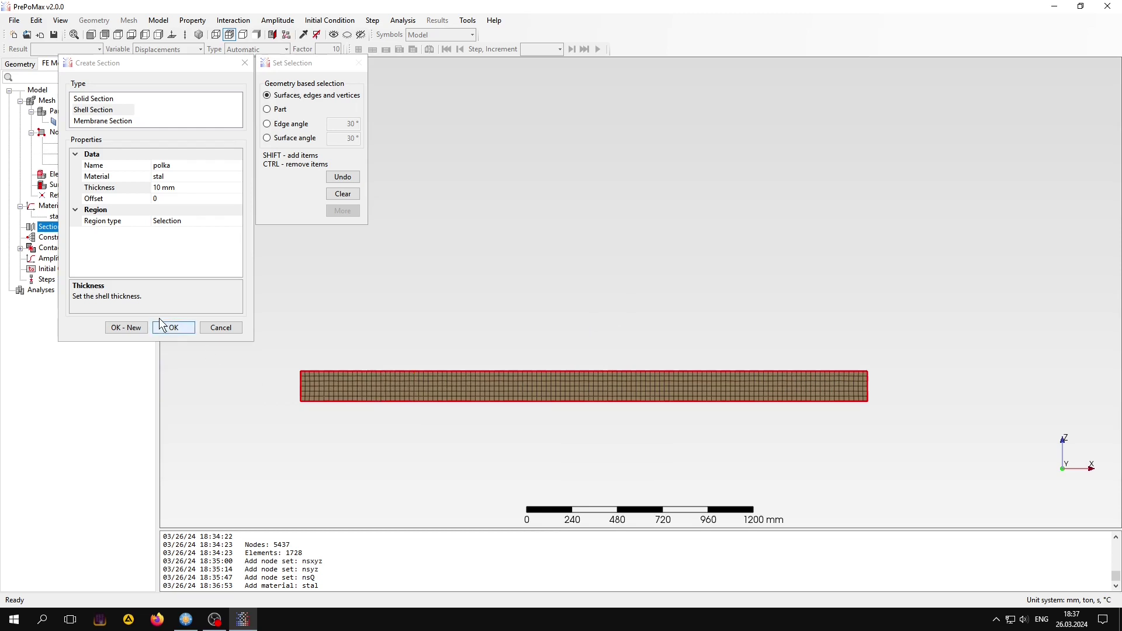
Save polka and define shell section stenka, 5 mm thick, with material stal.
click(133, 327)
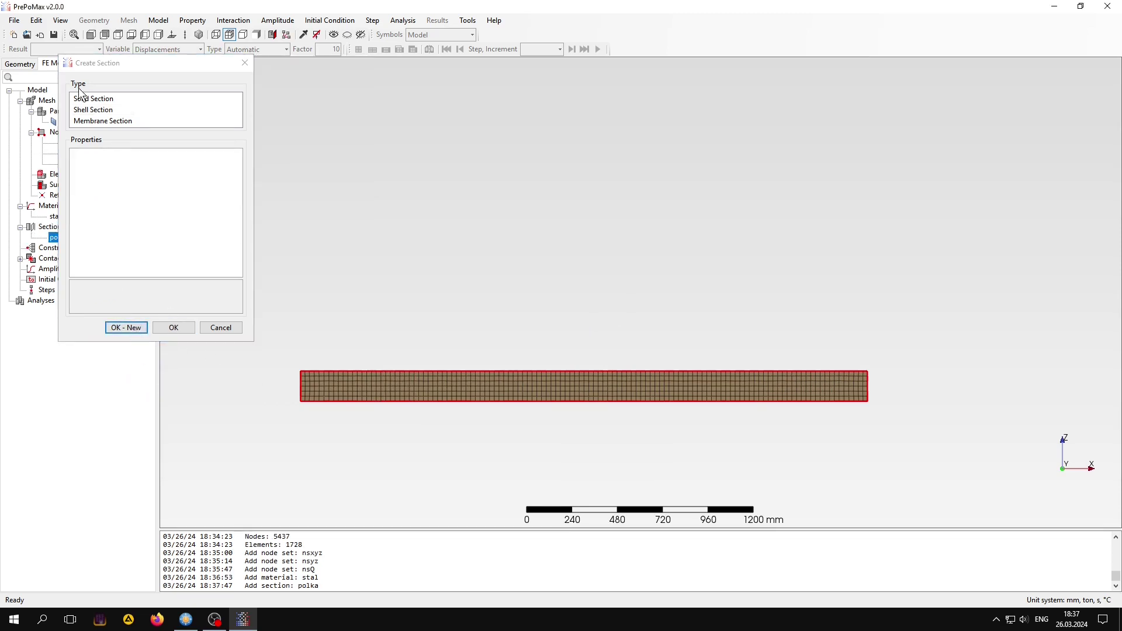
click(92, 111)
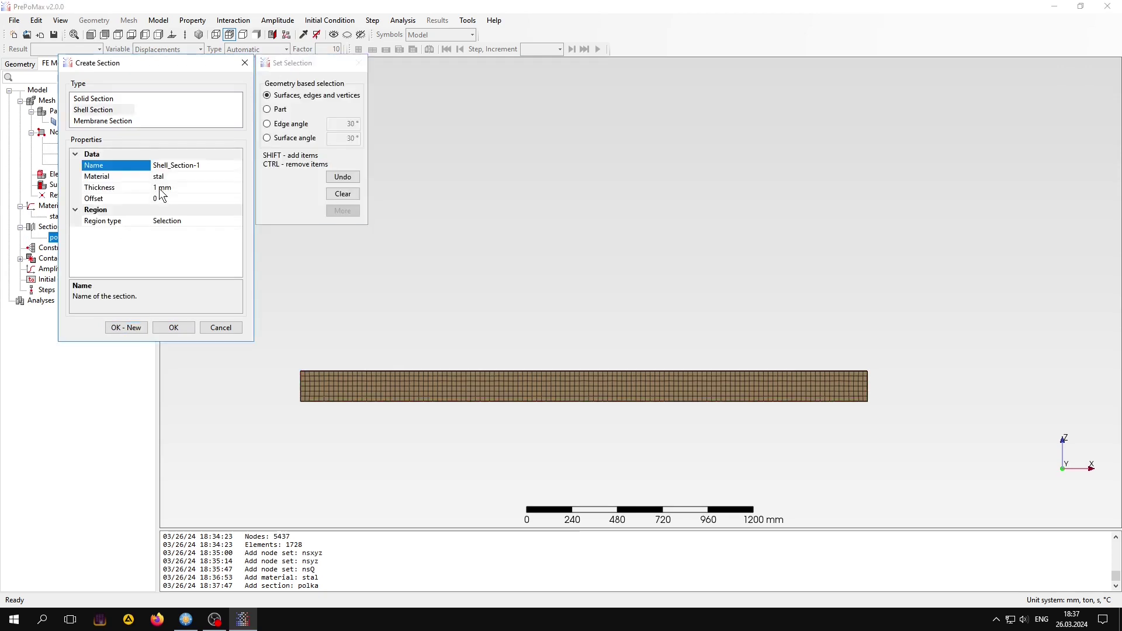
click(167, 188)
click(109, 165)
text(ste)
text(nka)
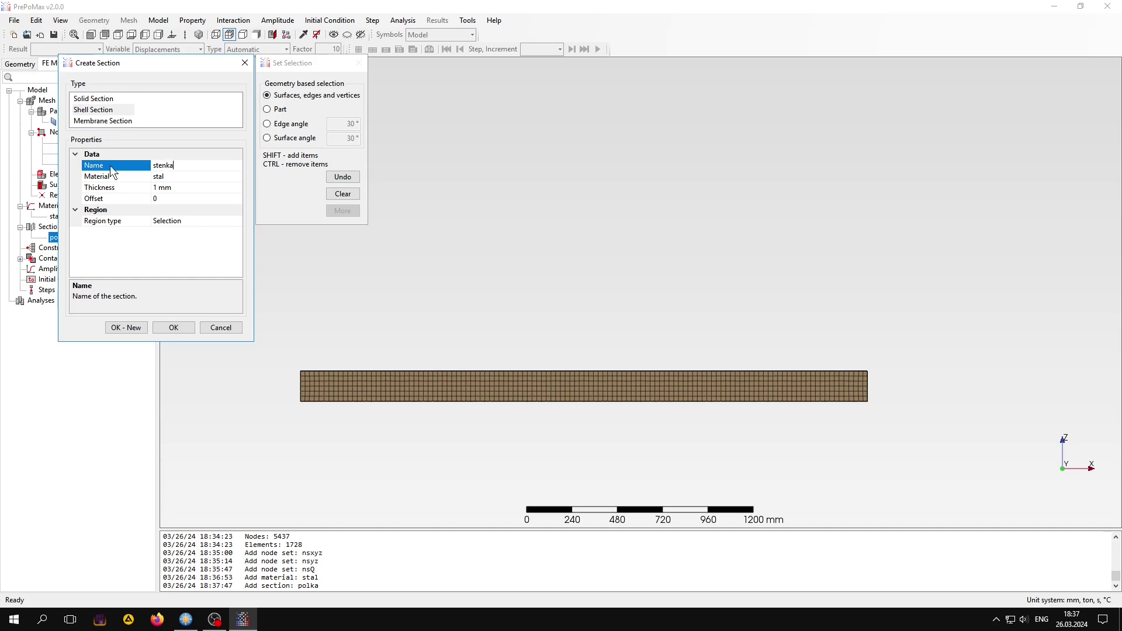
click(155, 187)
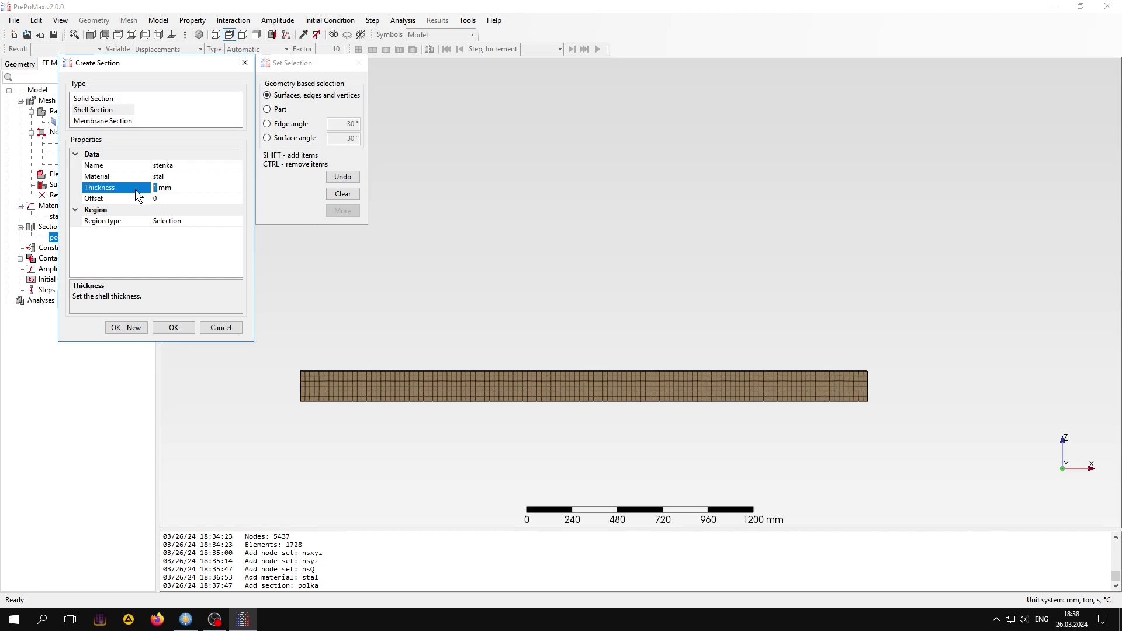
text(5)
click(198, 176)
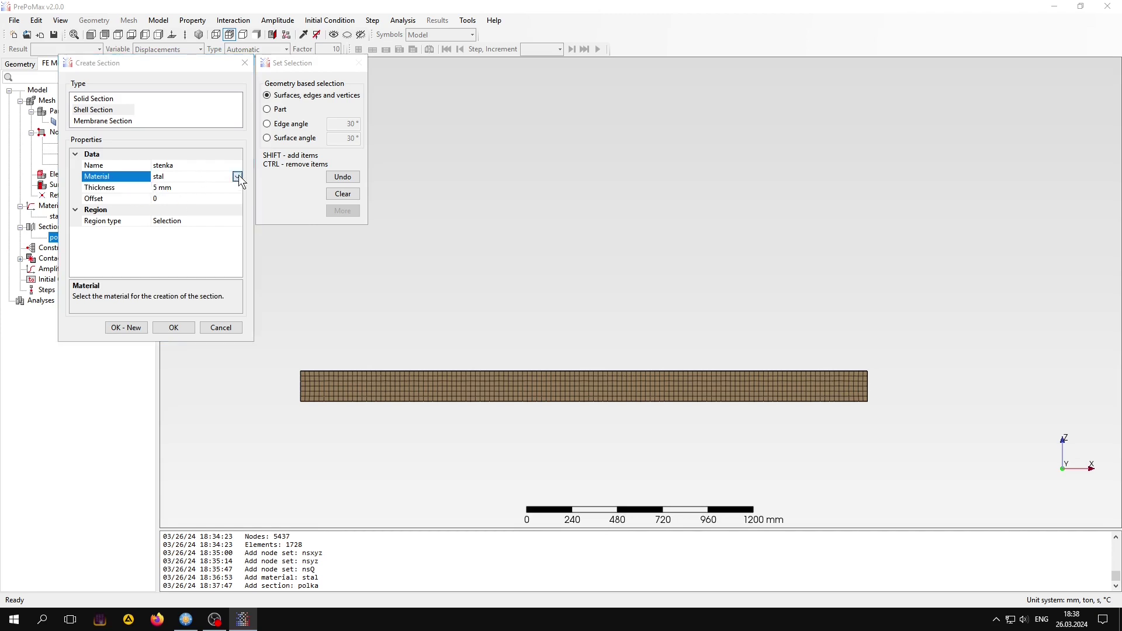
click(237, 176)
click(177, 187)
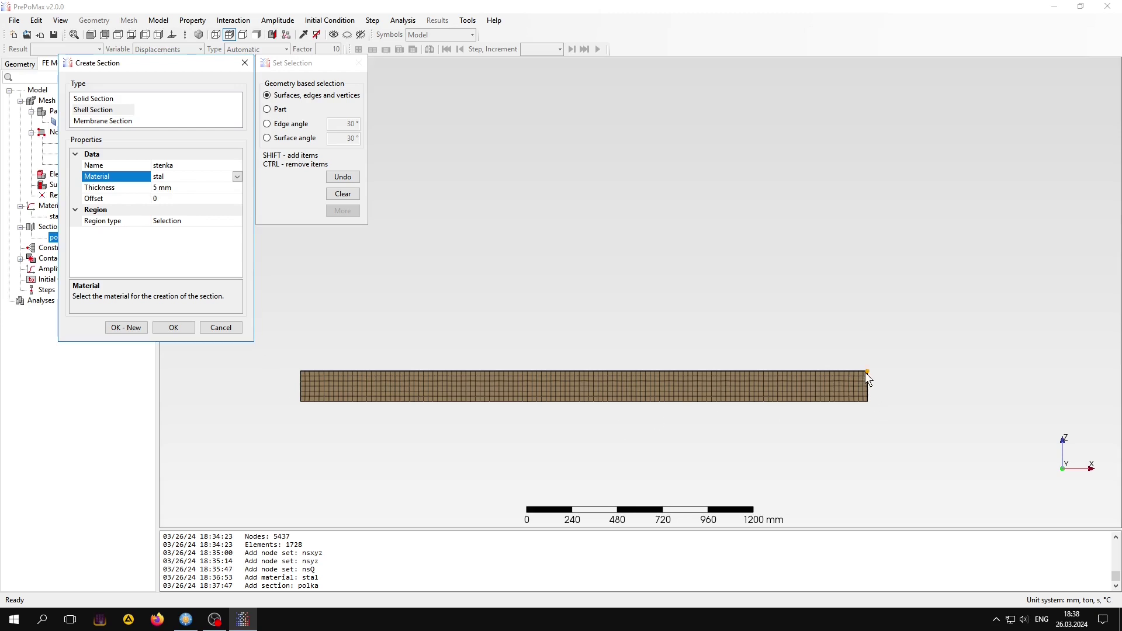
Box-select the beam elements for stenka, confirm it, and rotate to an isometric view.
scroll(412, 395, up, 1)
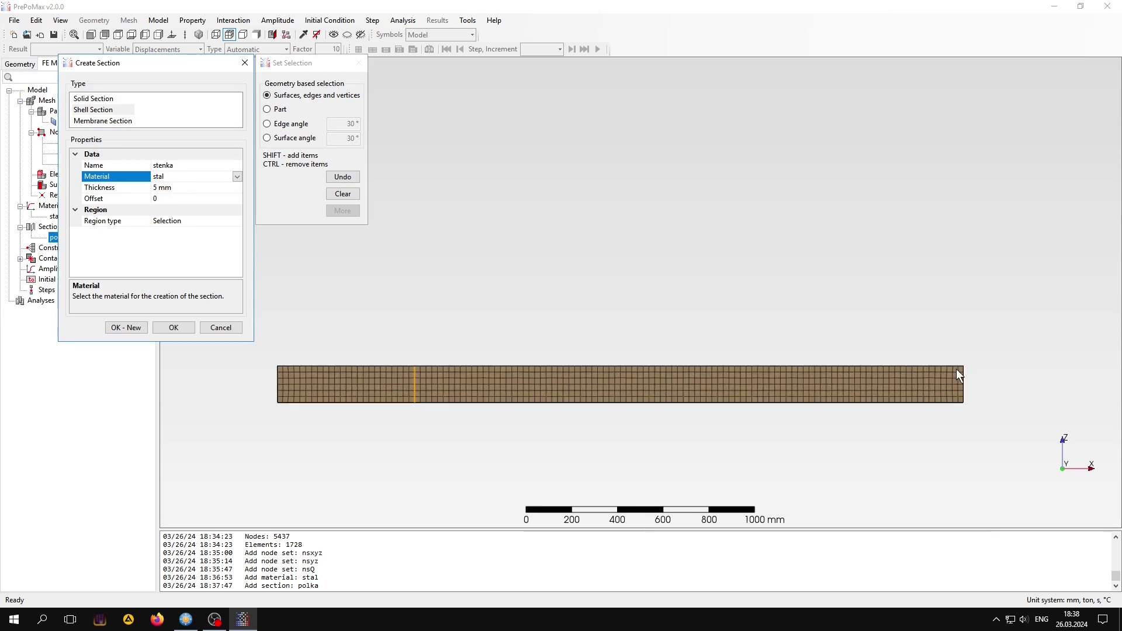
mouse_move(959, 369)
mouse_down()
mouse_move(358, 385)
mouse_move(281, 400)
mouse_up()
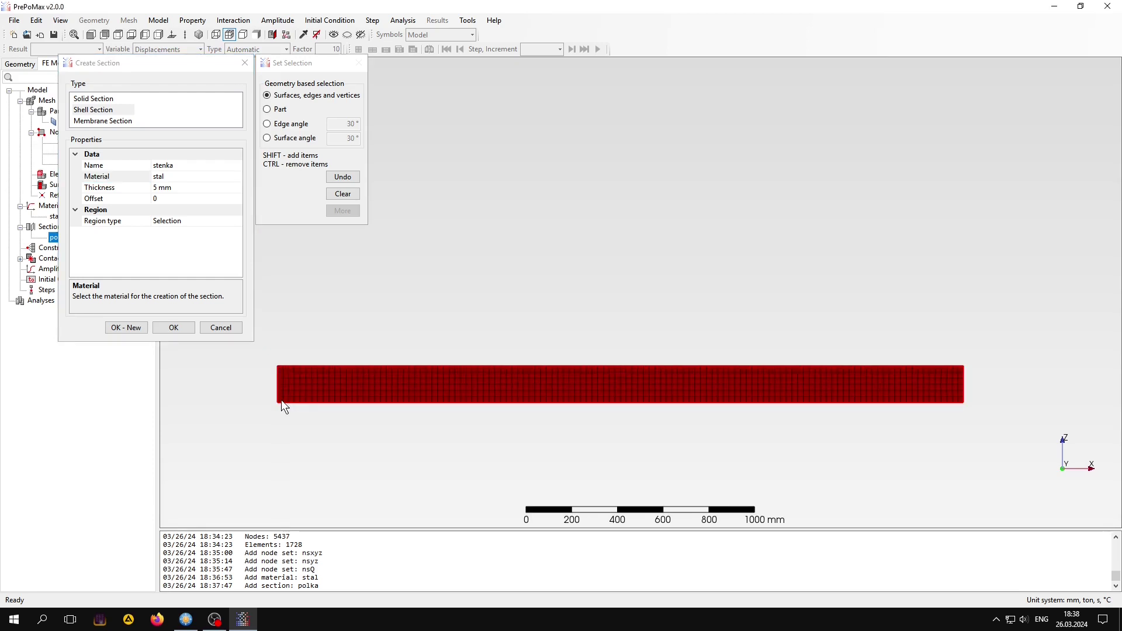
middle_drag(469, 308, 471, 369)
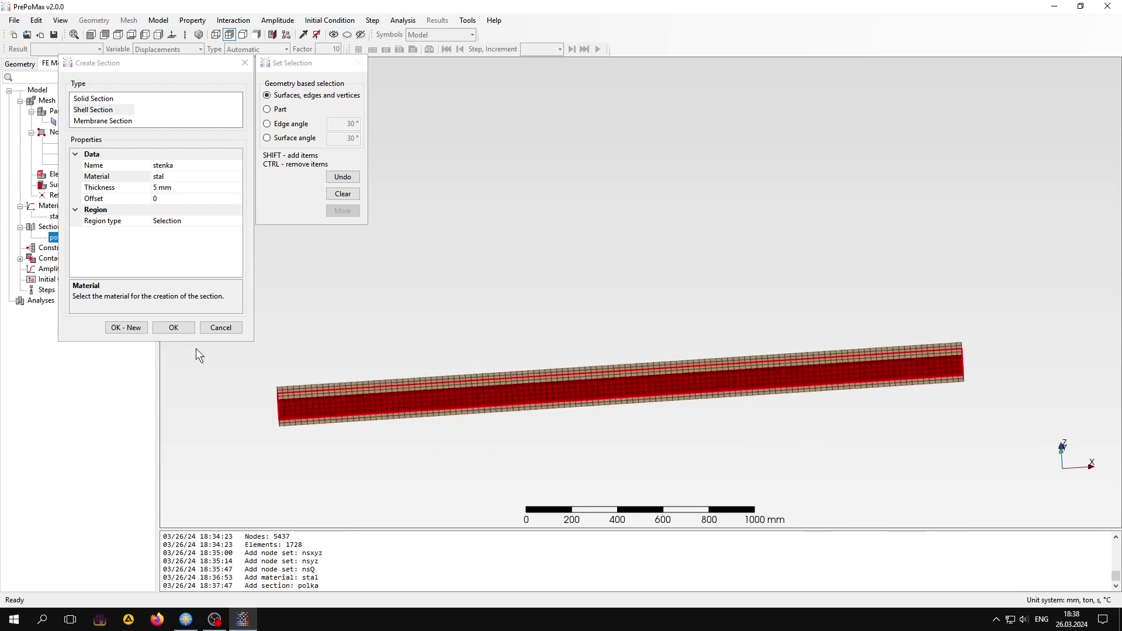
click(174, 327)
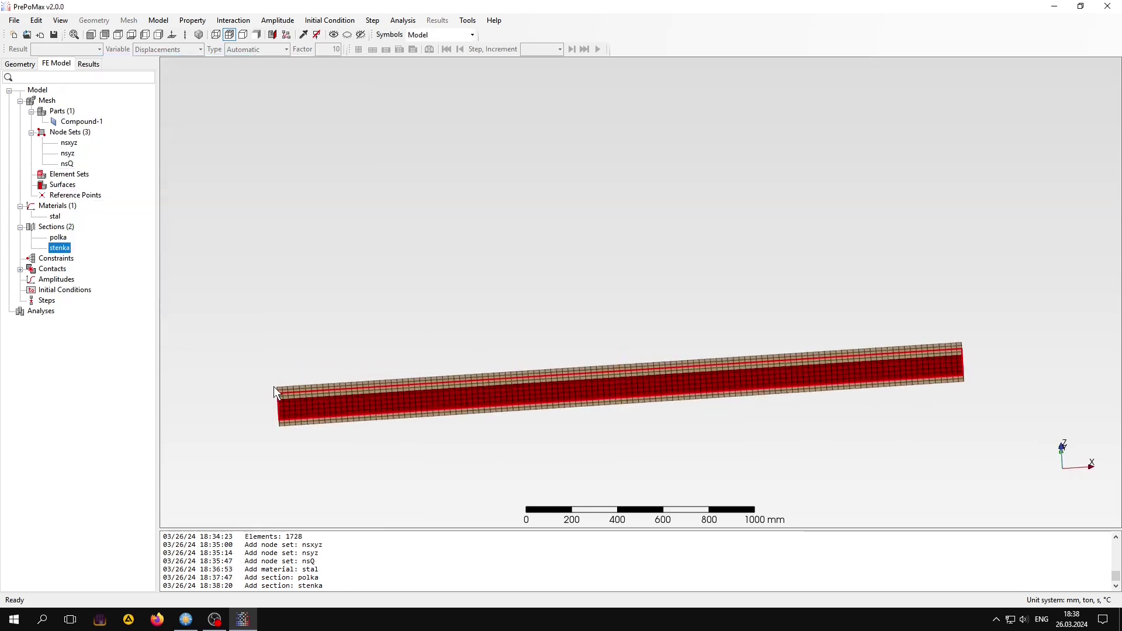
shift+middle_drag(440, 432, 437, 361)
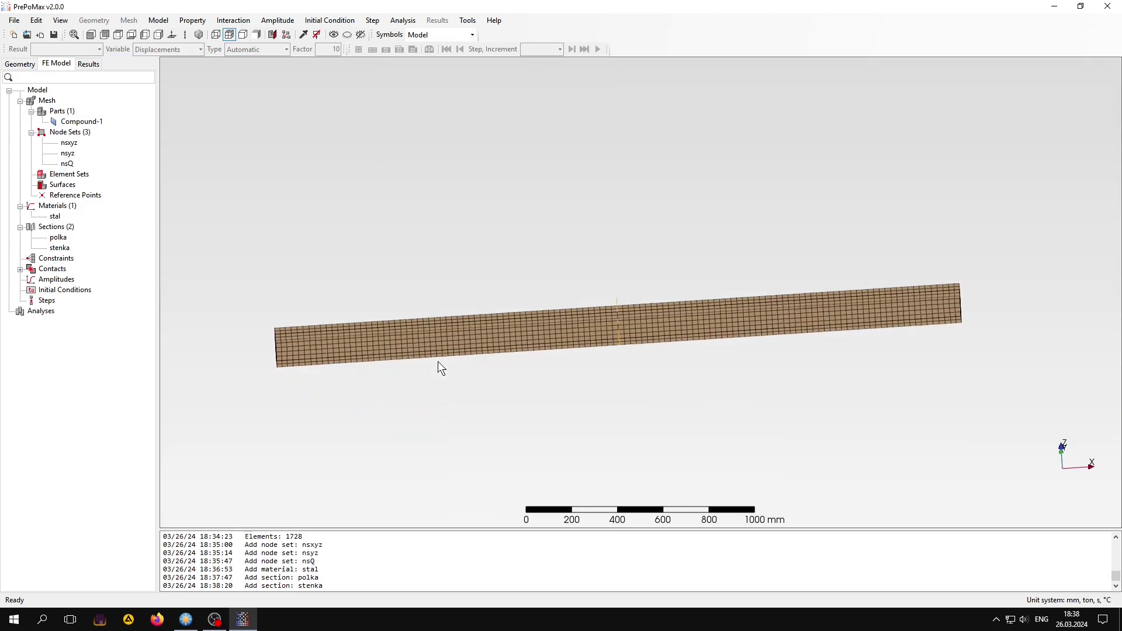
mouse_move(416, 397)
middle_down()
mouse_move(351, 375)
mouse_move(387, 313)
middle_up()
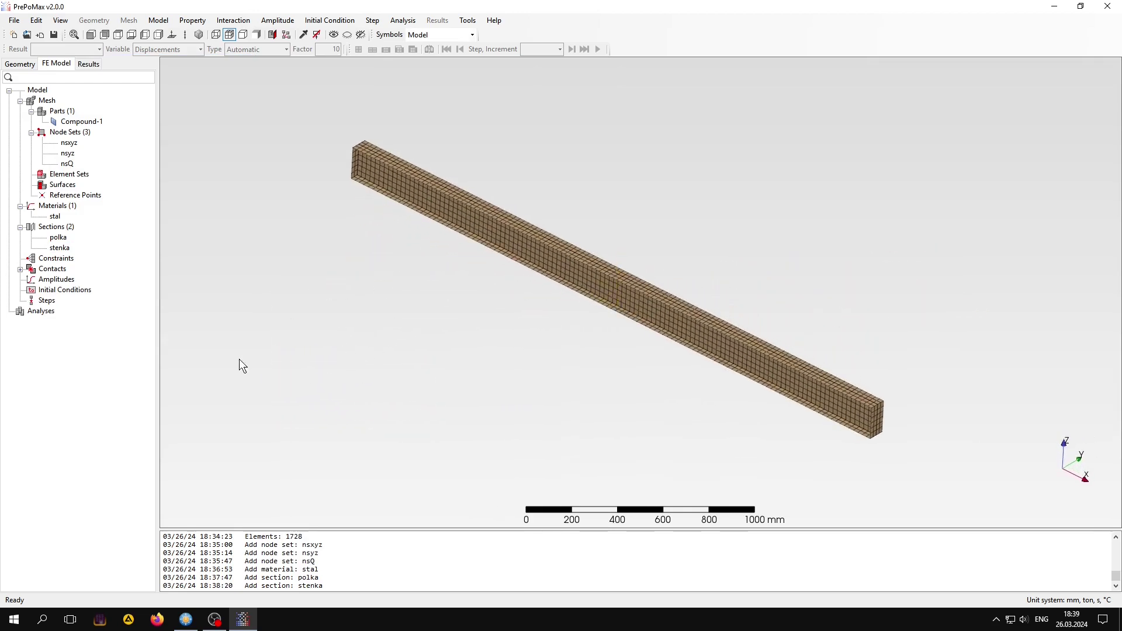
Create static analysis step Step-1.
right_click(45, 301)
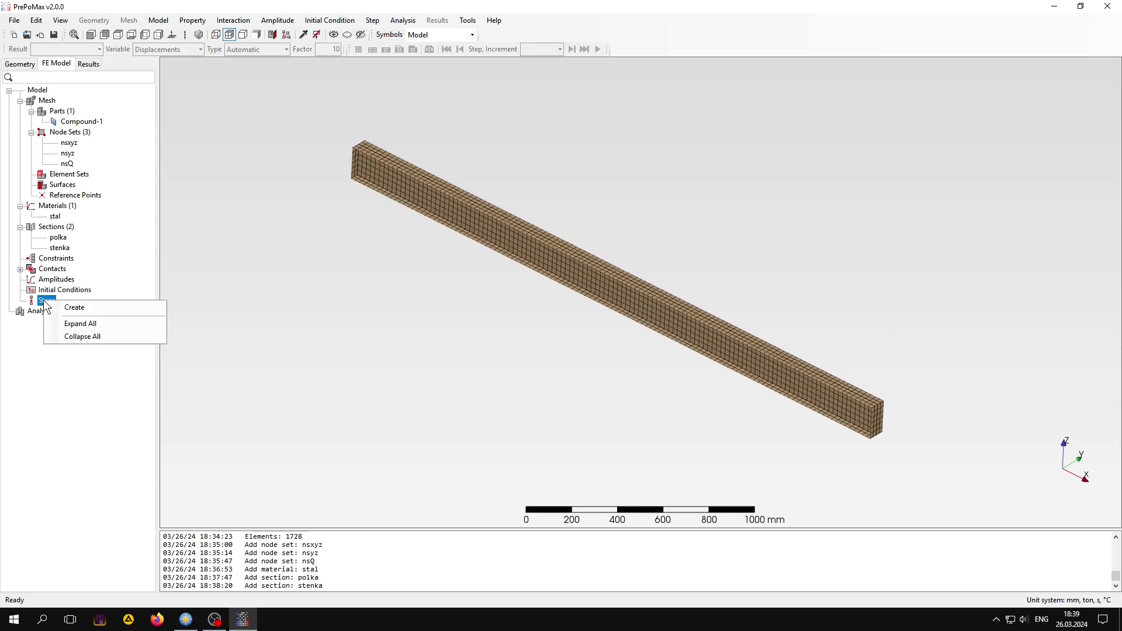
click(82, 310)
drag(155, 63, 388, 130)
click(314, 169)
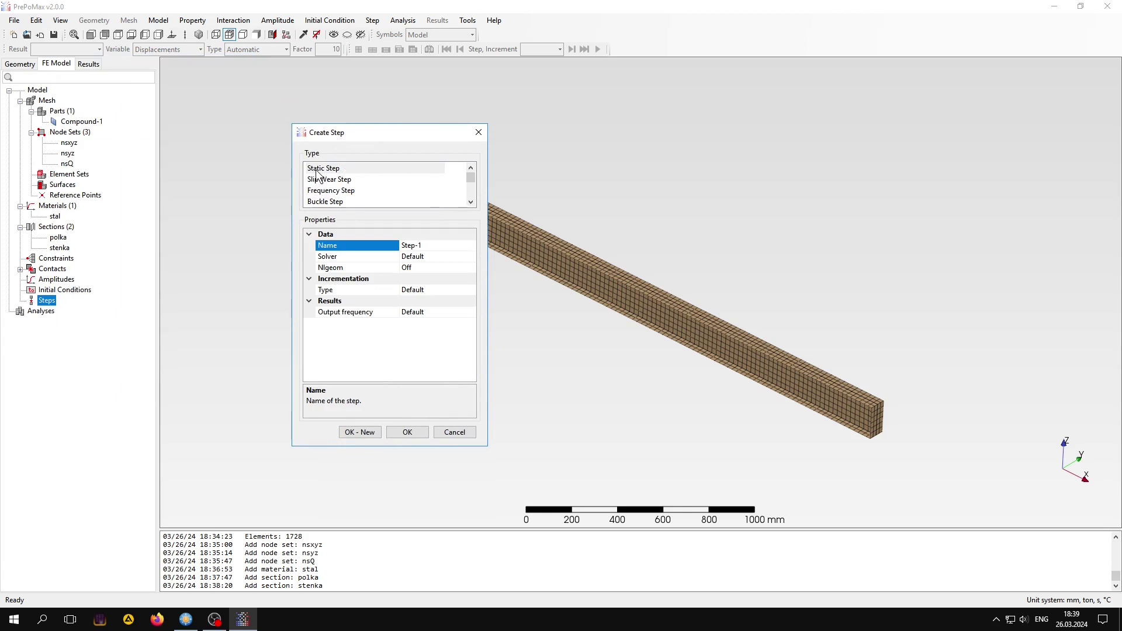
click(404, 432)
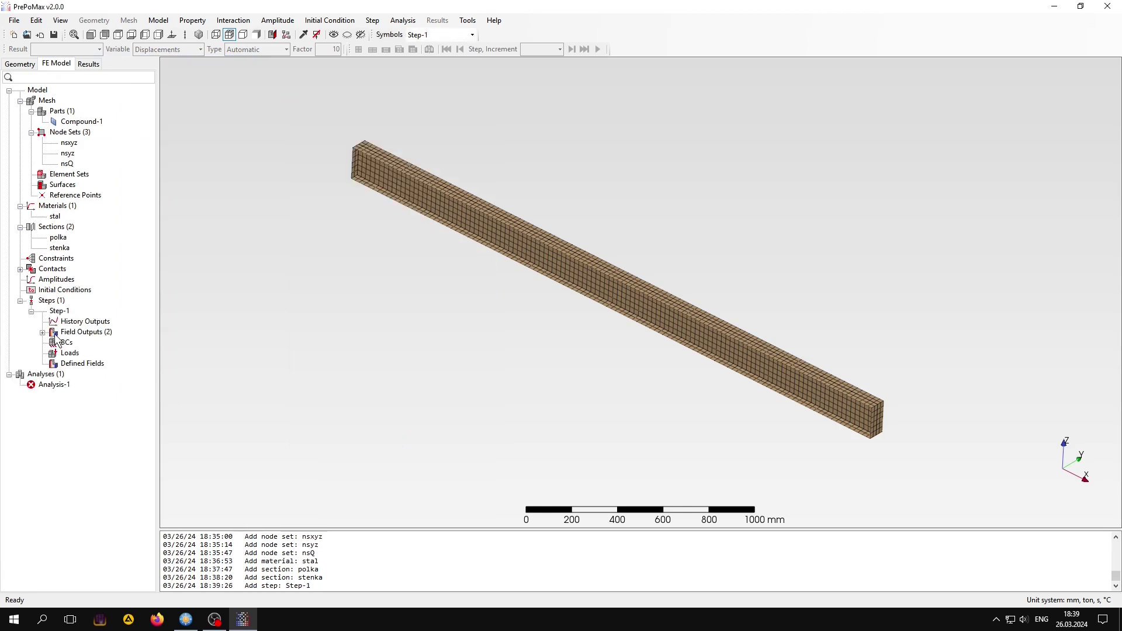
Set the EF-Output-1 element field output of Step-1 to 3D.
click(42, 332)
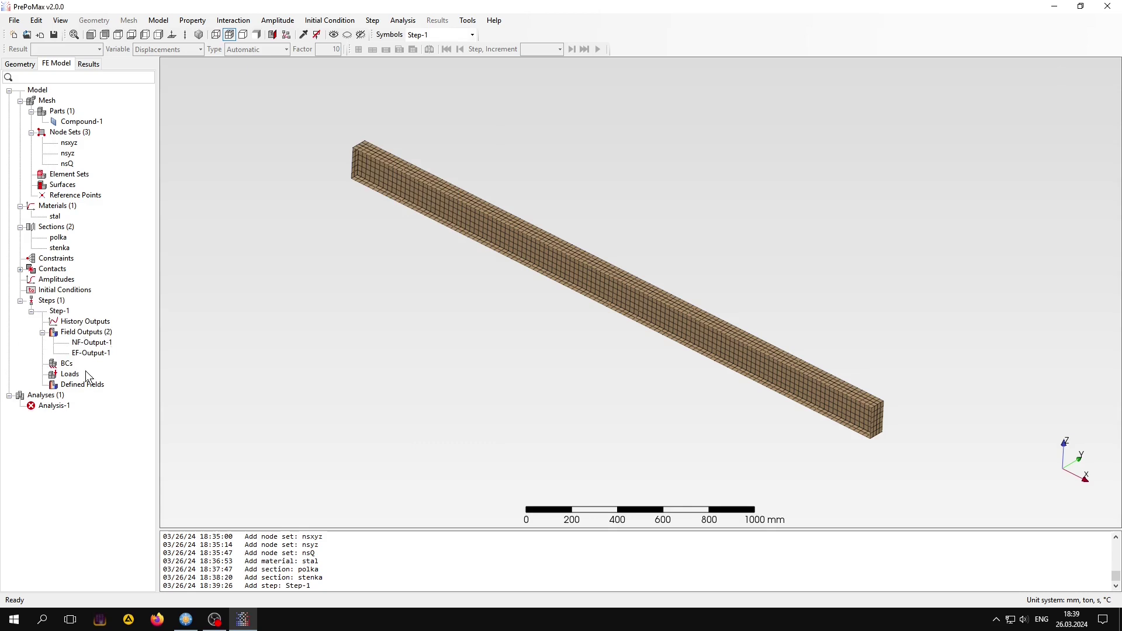
click(79, 354)
right_click(79, 353)
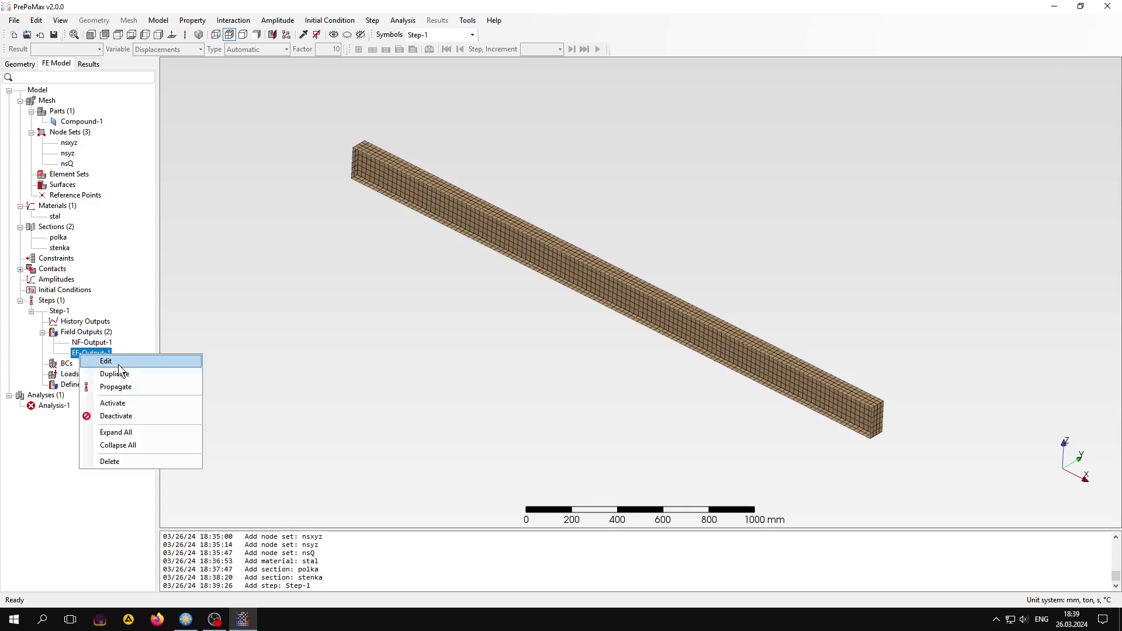
click(118, 363)
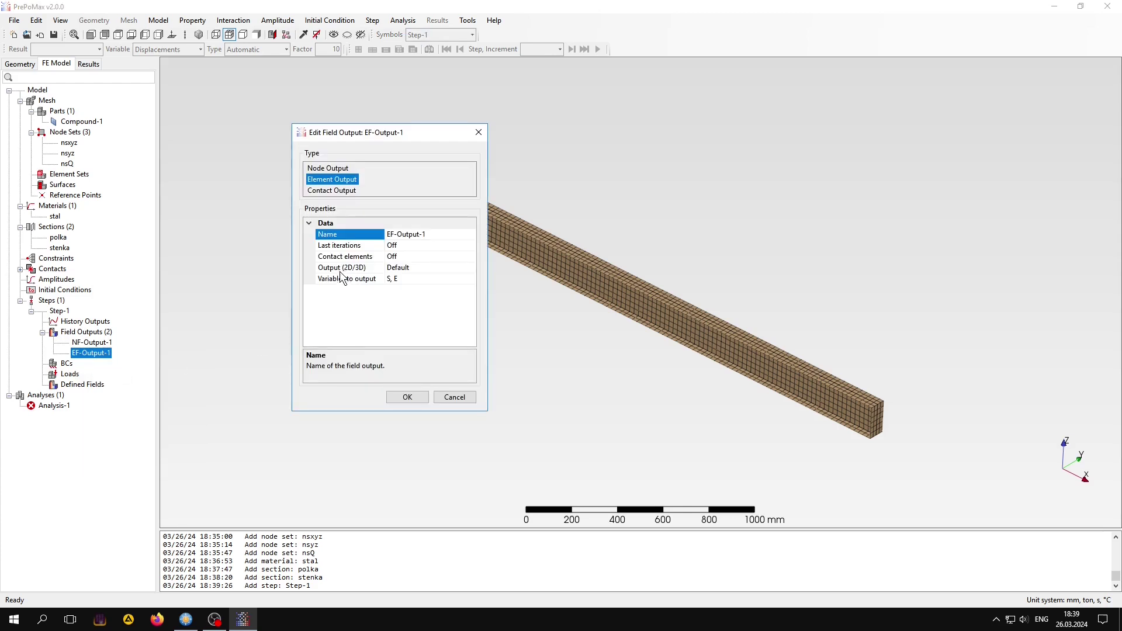
click(416, 267)
click(472, 268)
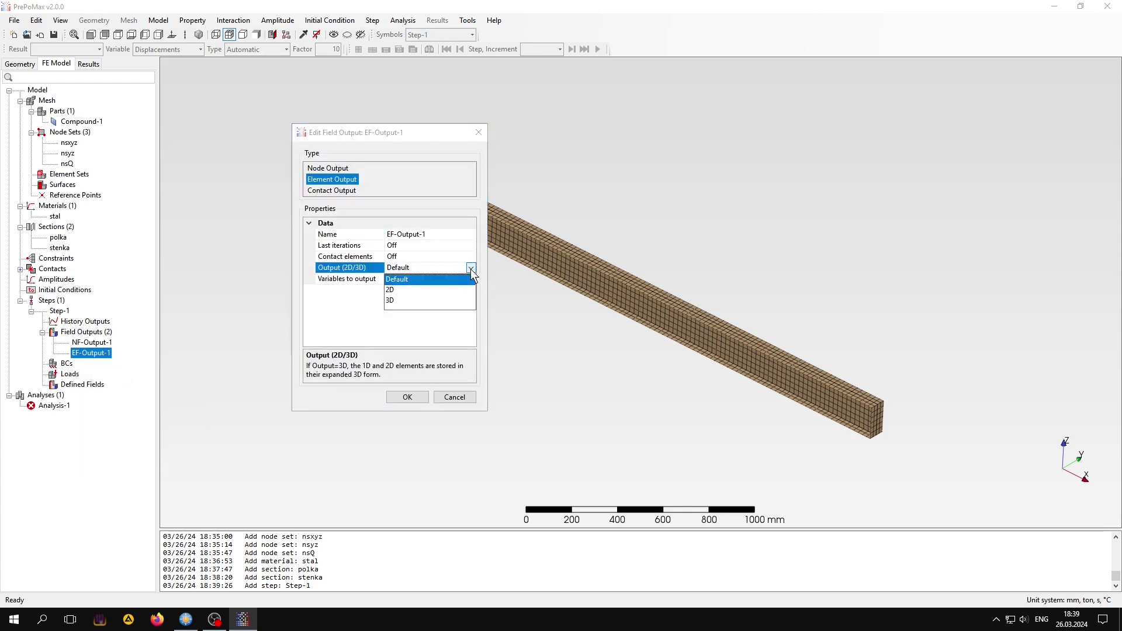
click(391, 299)
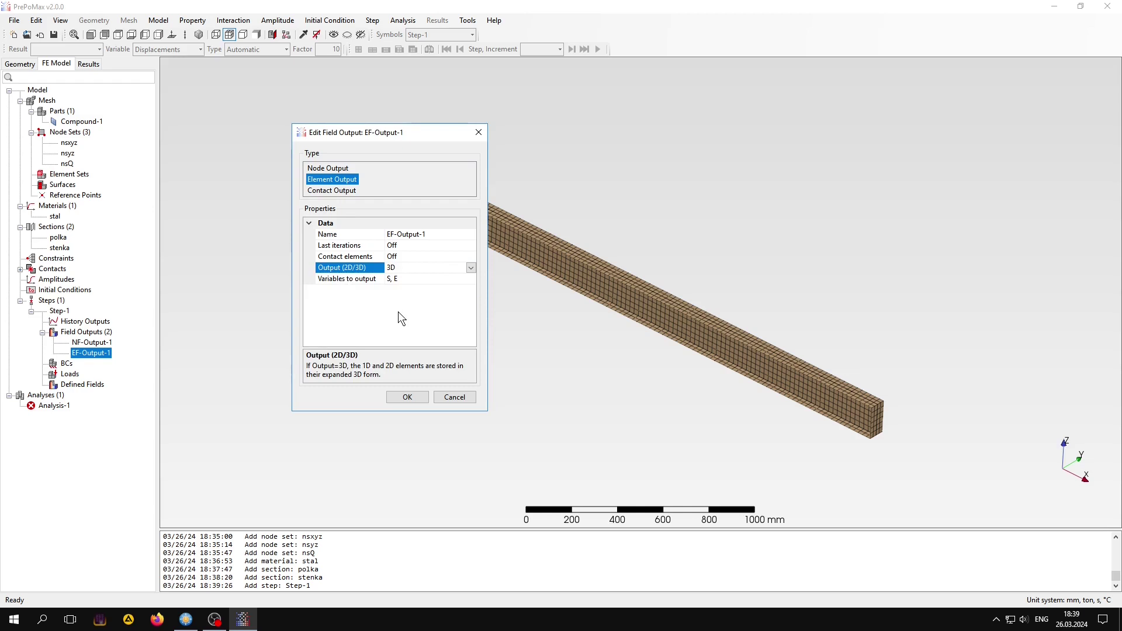
click(418, 399)
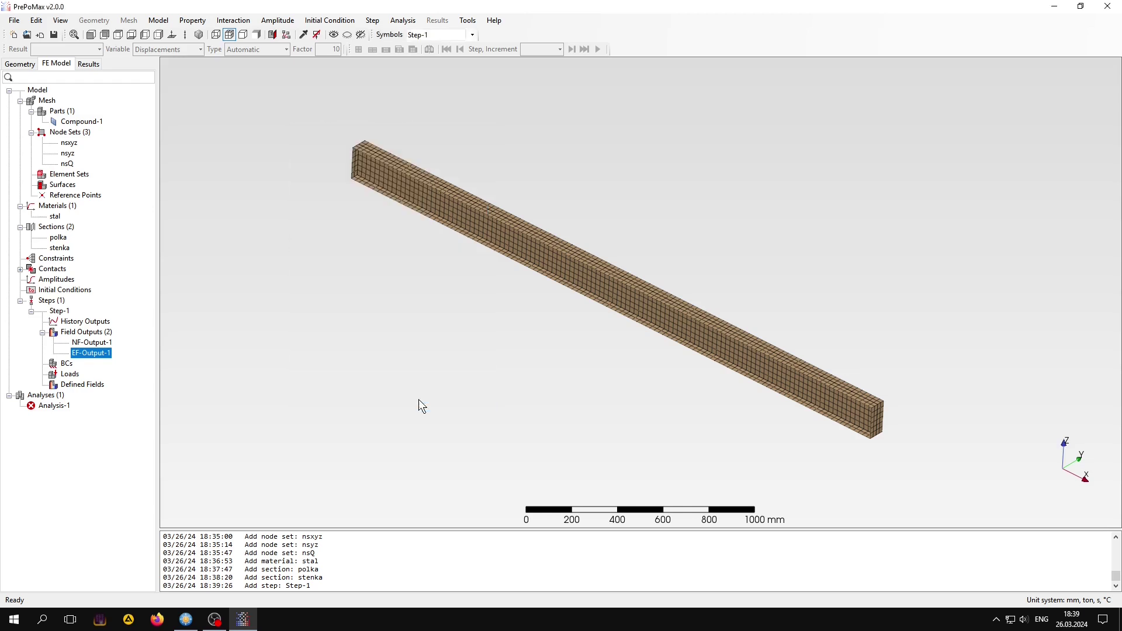
Start a displacement/rotation boundary condition named drxyz.
click(65, 364)
right_click(66, 367)
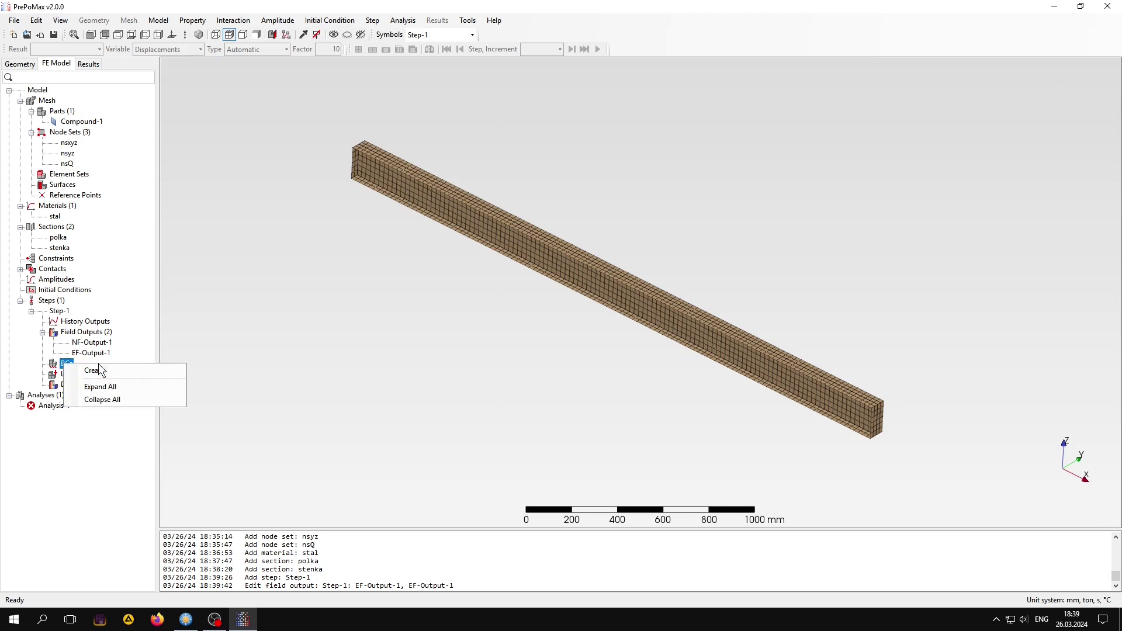
click(102, 366)
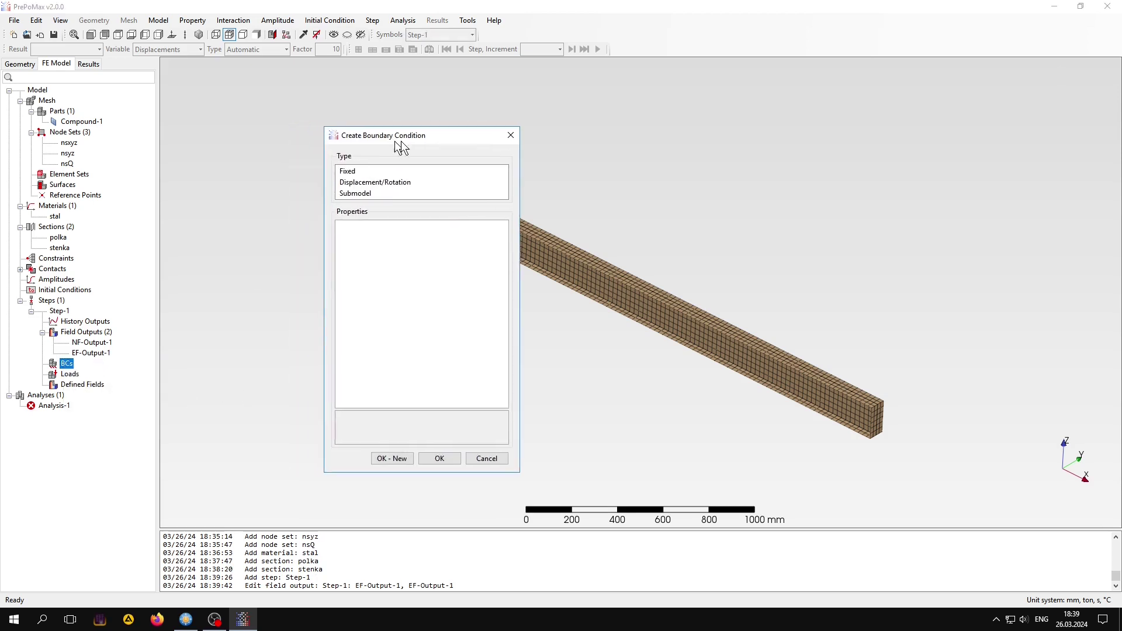
drag(363, 135, 430, 138)
click(401, 183)
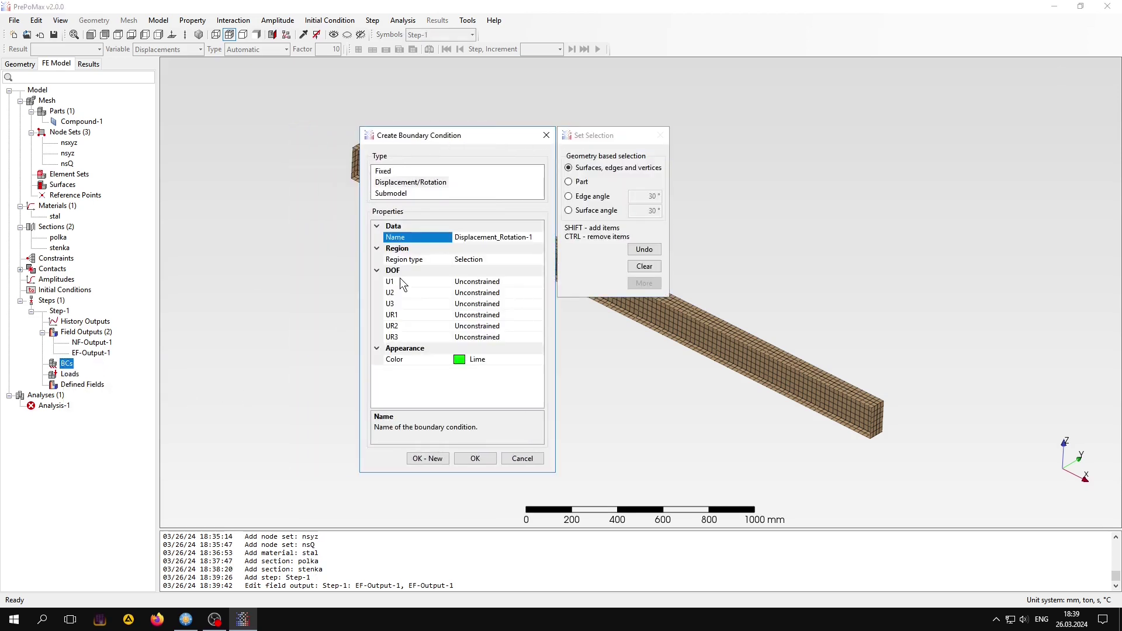
click(451, 236)
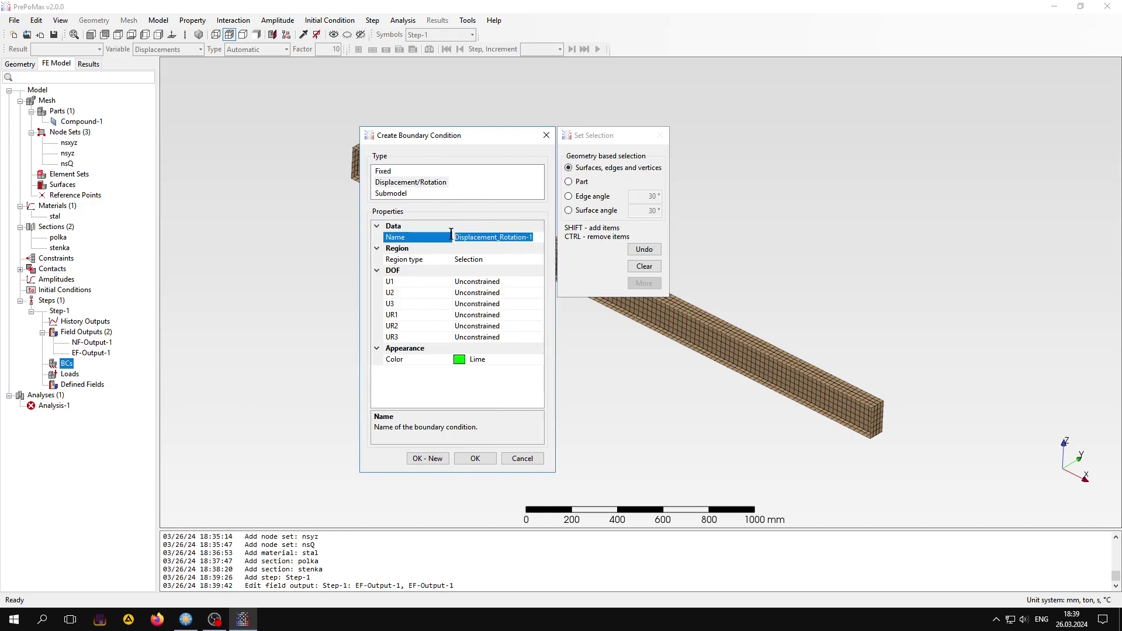
text(d)
text(r)
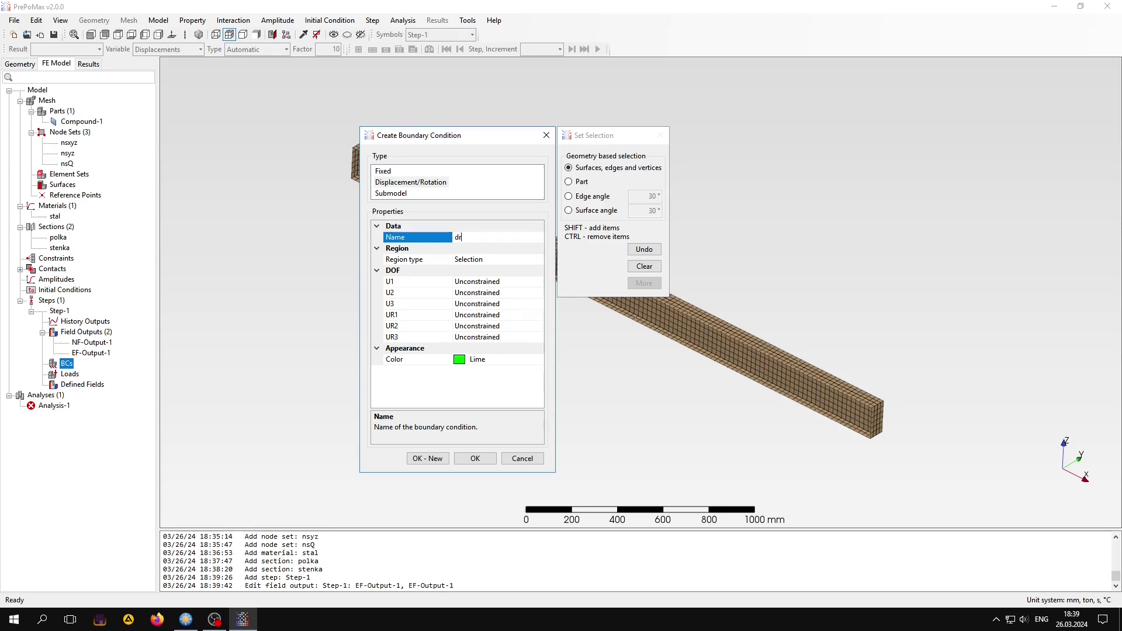
text(xy)
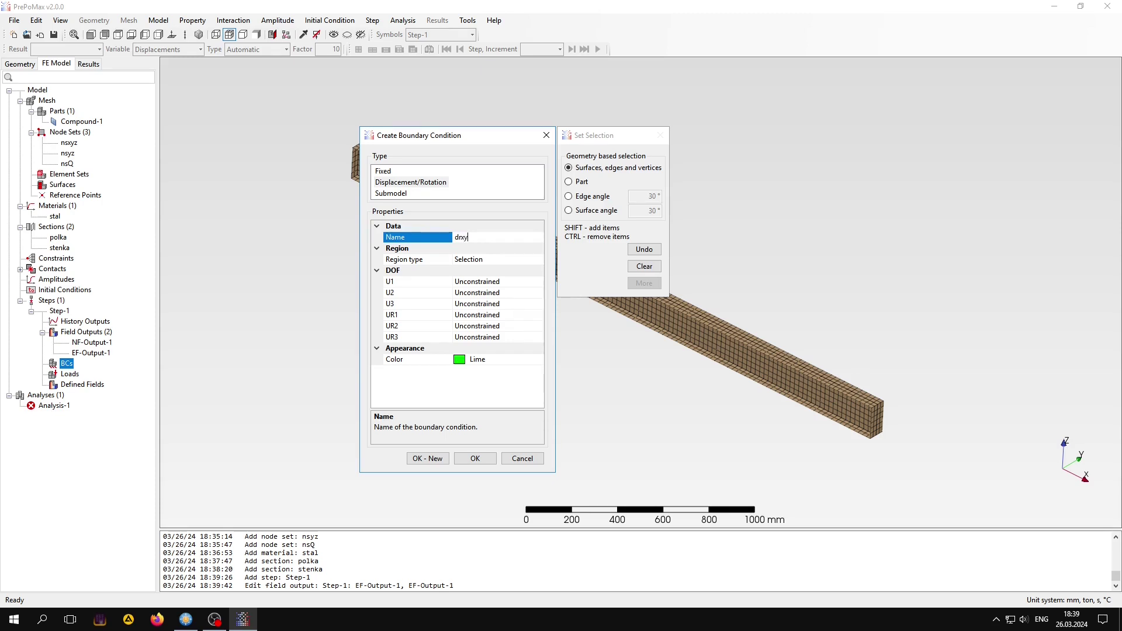
text(z)
Fix displacements U1, U2 and U3 in drxyz.
click(514, 281)
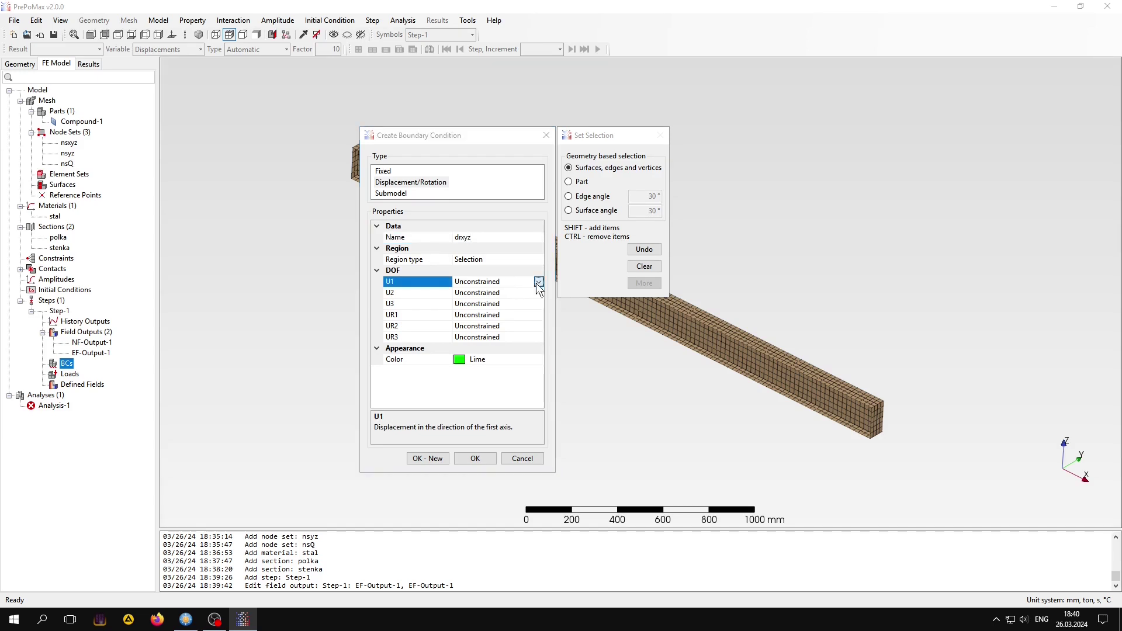
click(538, 282)
click(490, 305)
click(538, 292)
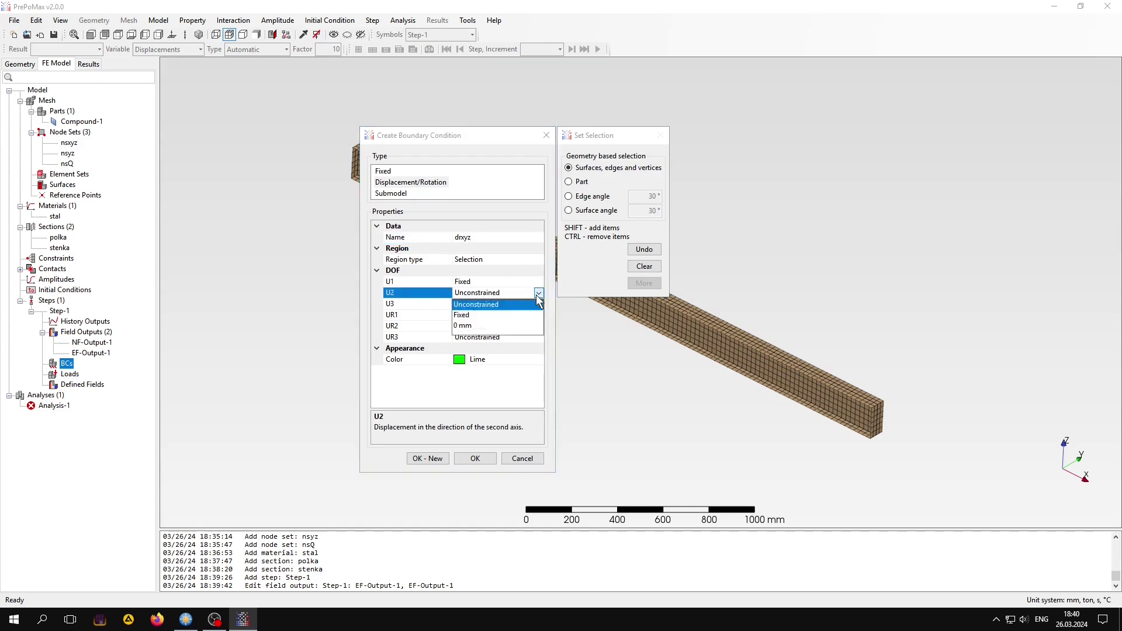
click(528, 302)
click(538, 304)
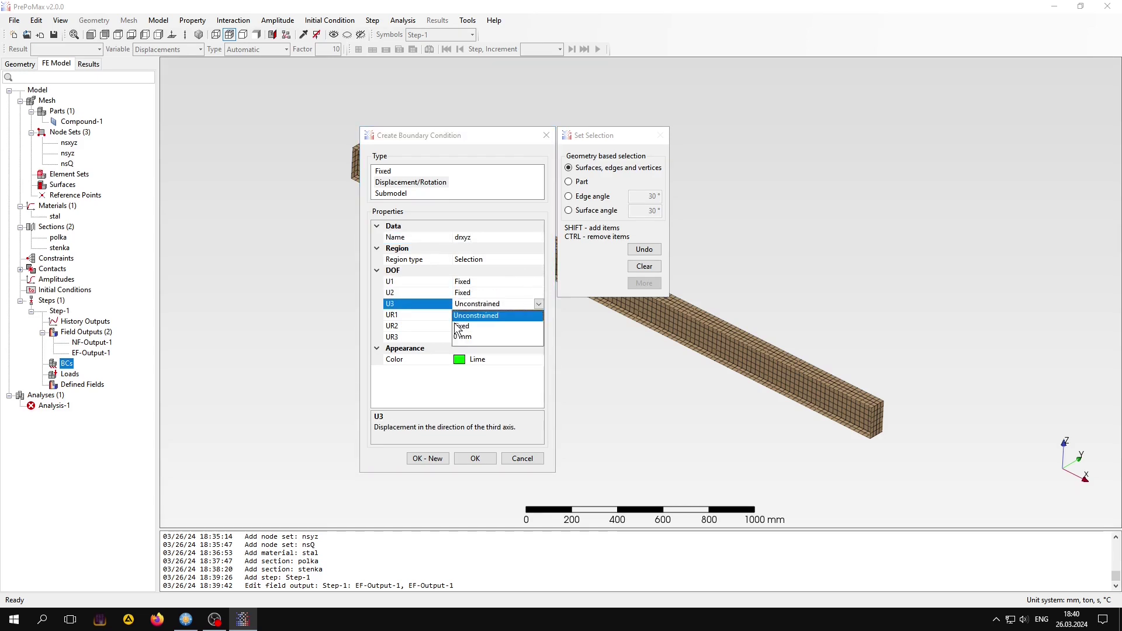
click(464, 325)
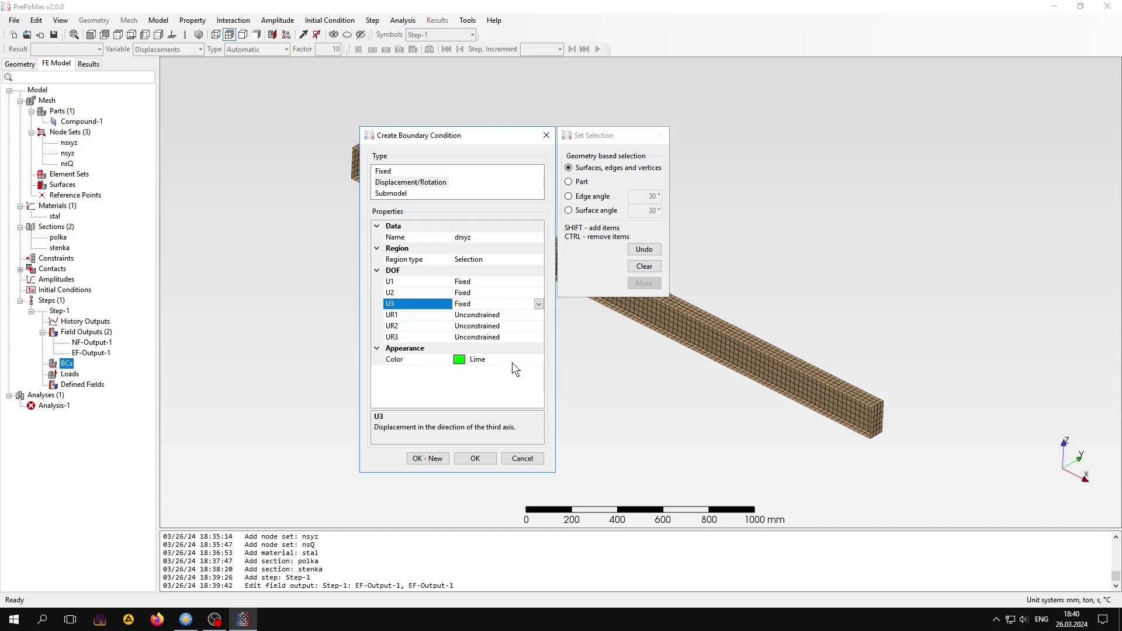
Apply drxyz to node set nsxyz and save the boundary condition.
click(542, 261)
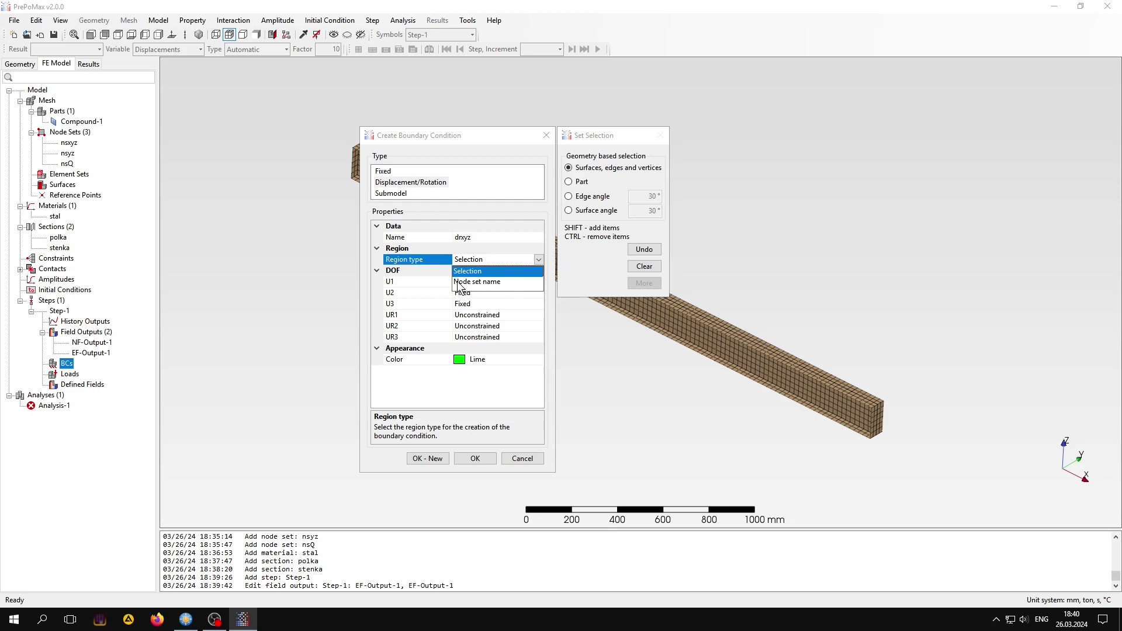
click(466, 283)
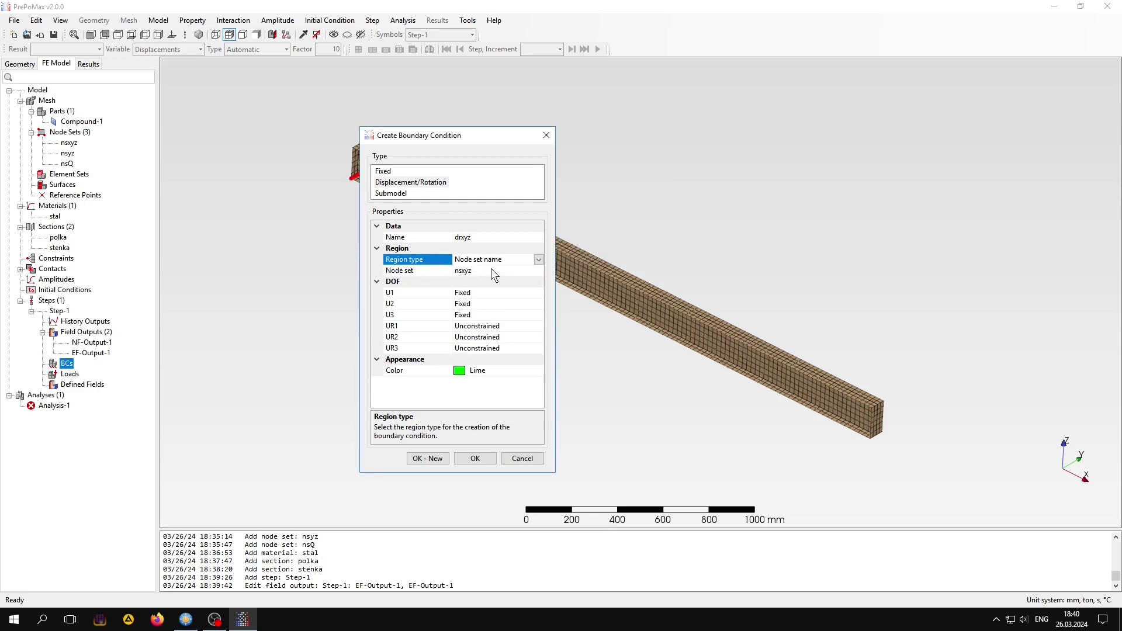
click(491, 270)
click(537, 271)
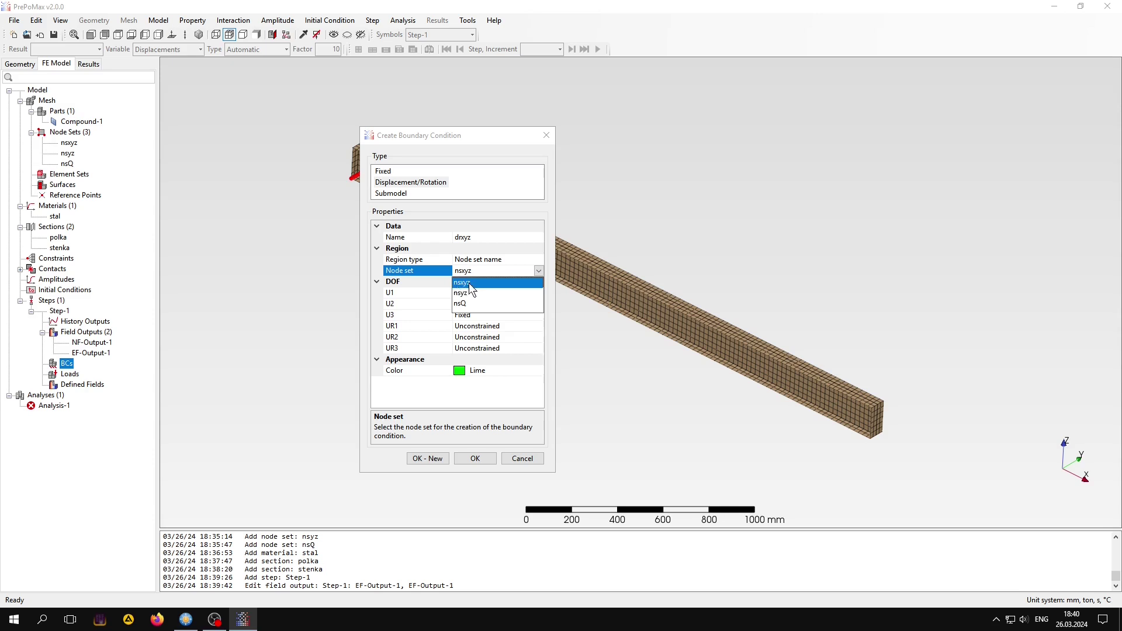
click(455, 162)
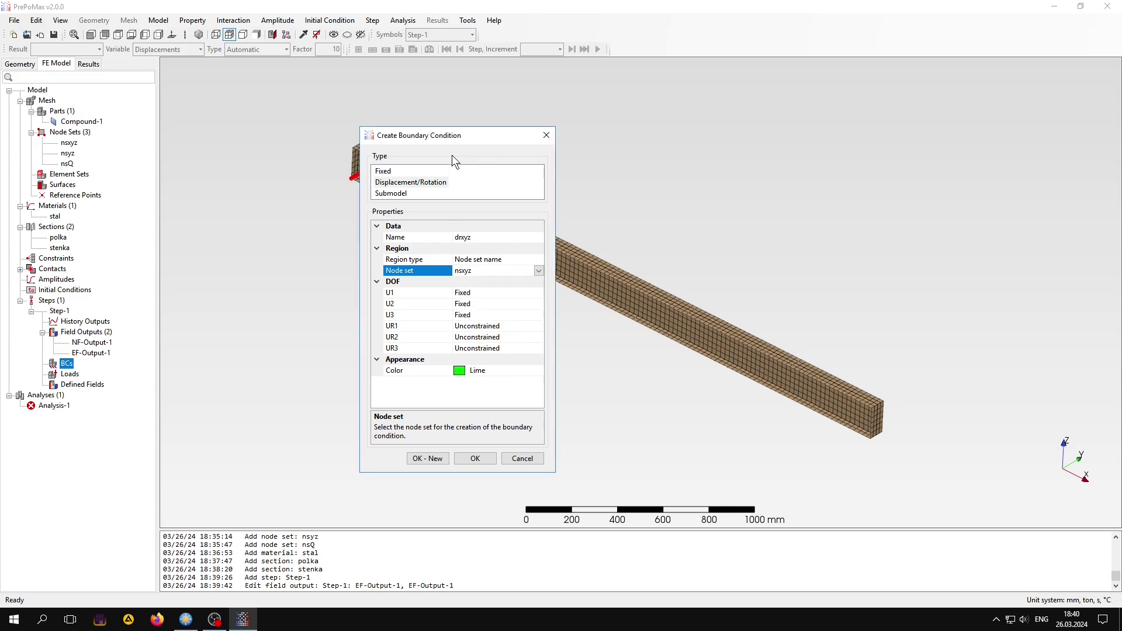
drag(451, 138, 581, 139)
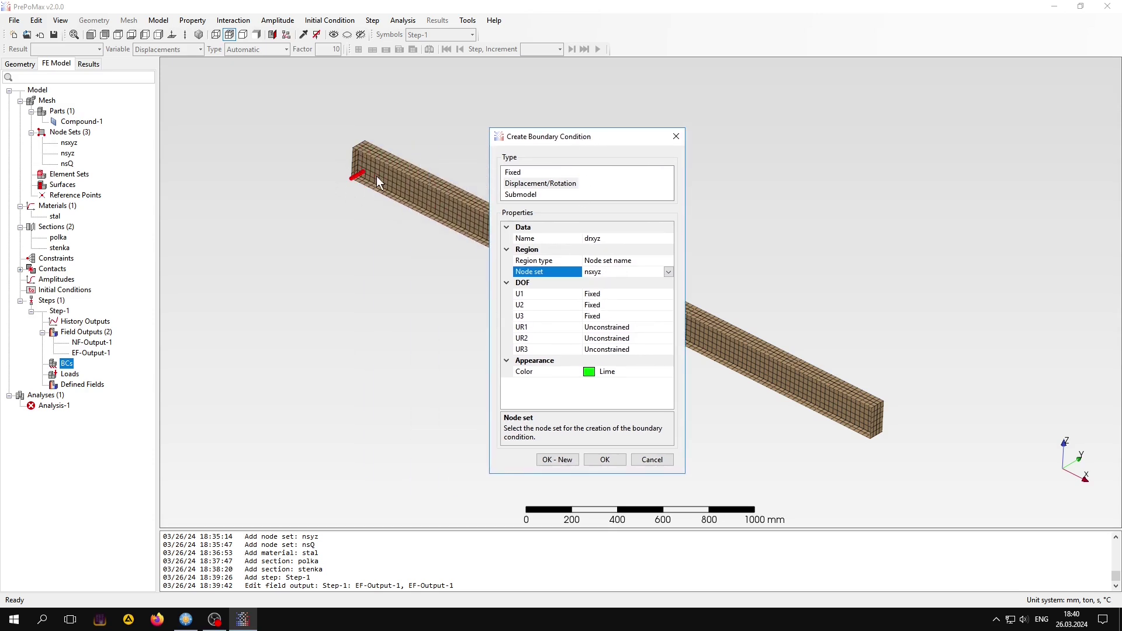
click(559, 460)
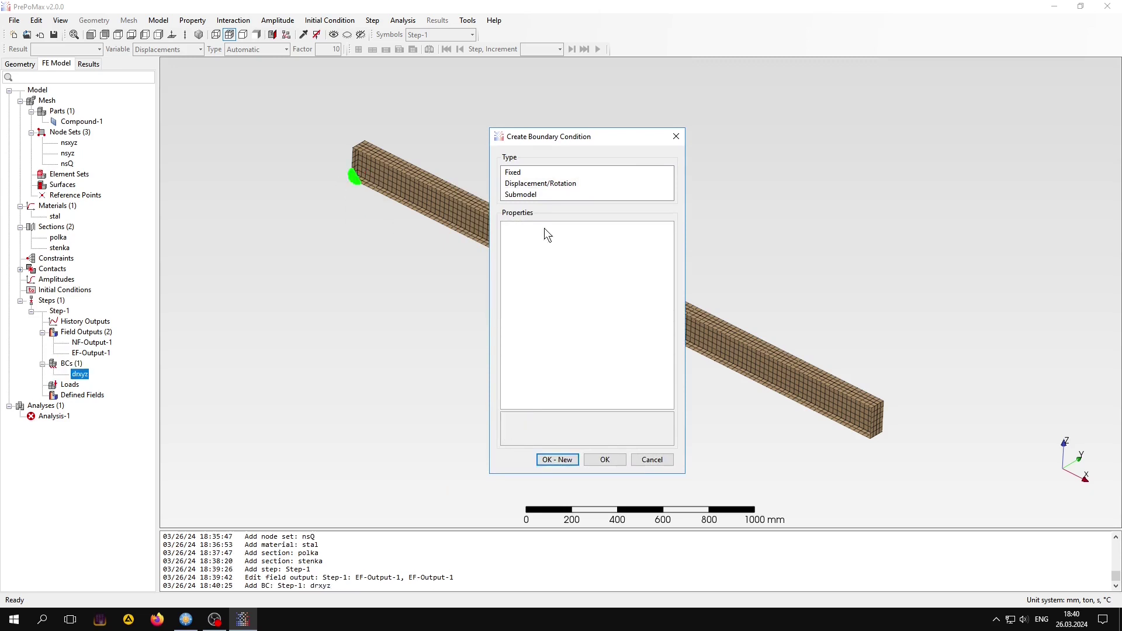
Create a Displacement/Rotation boundary condition named dryz on node set nsyz.
click(533, 184)
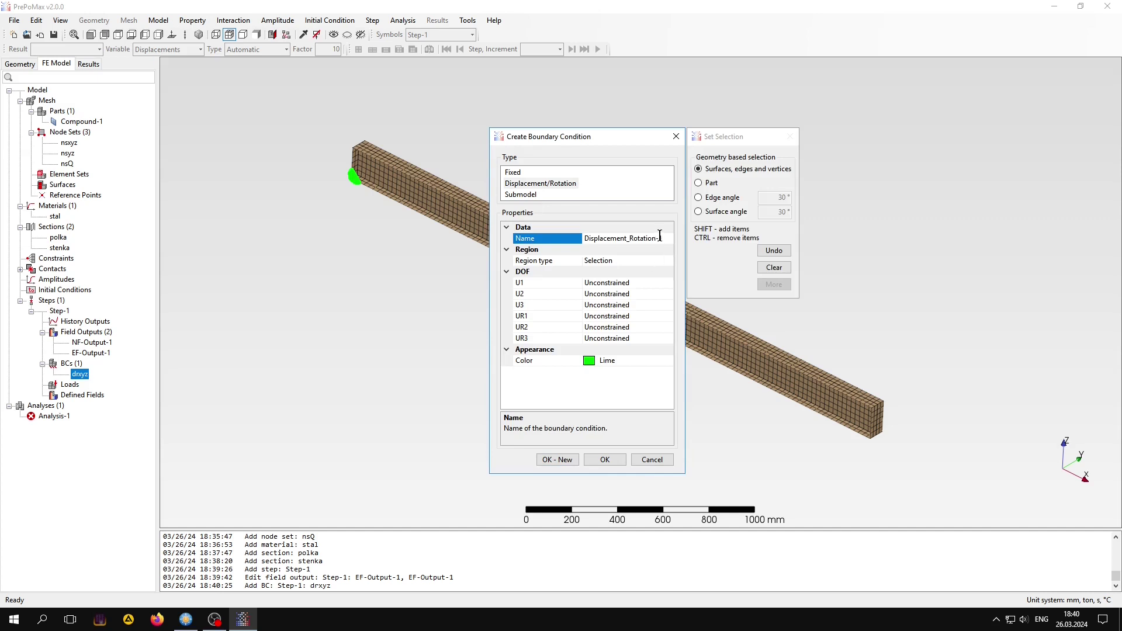
drag(662, 238, 575, 244)
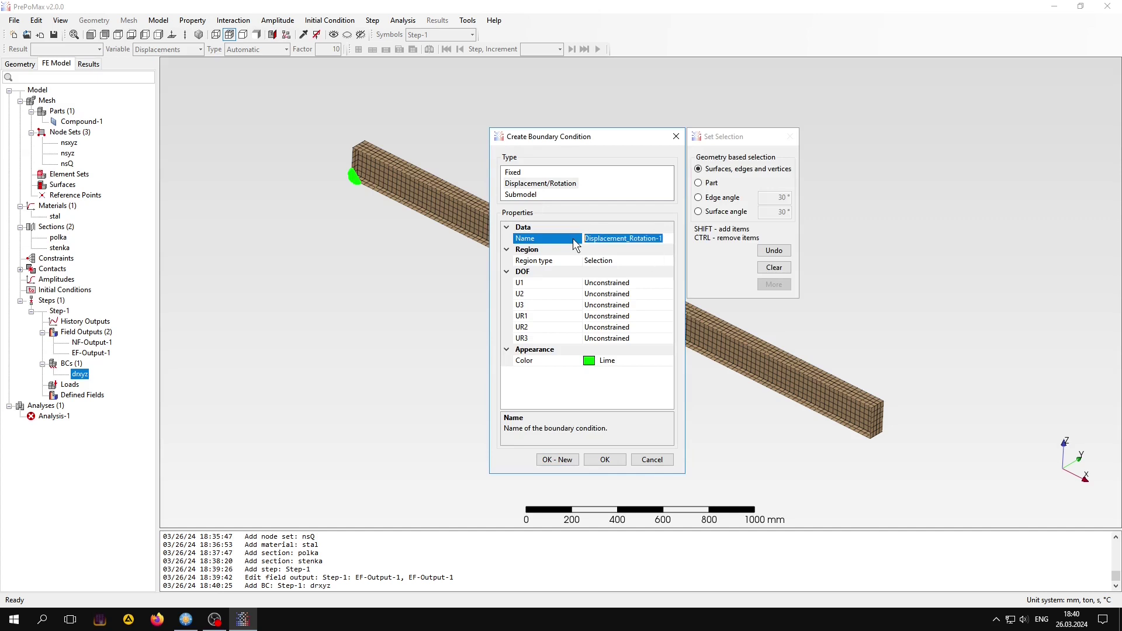
text(dry)
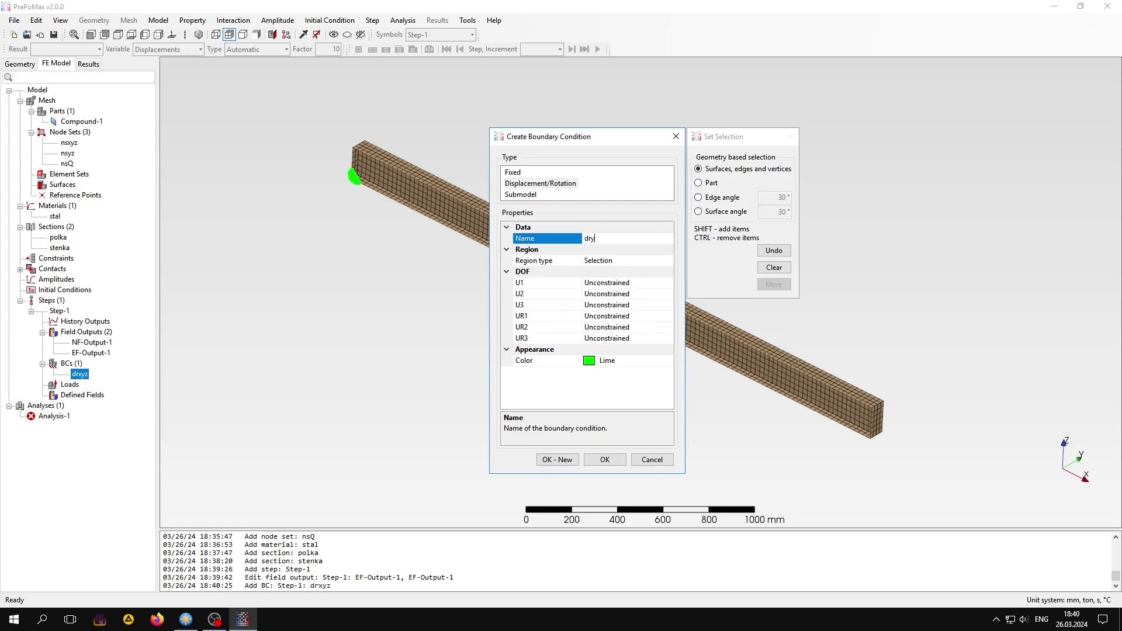
text(z)
click(604, 260)
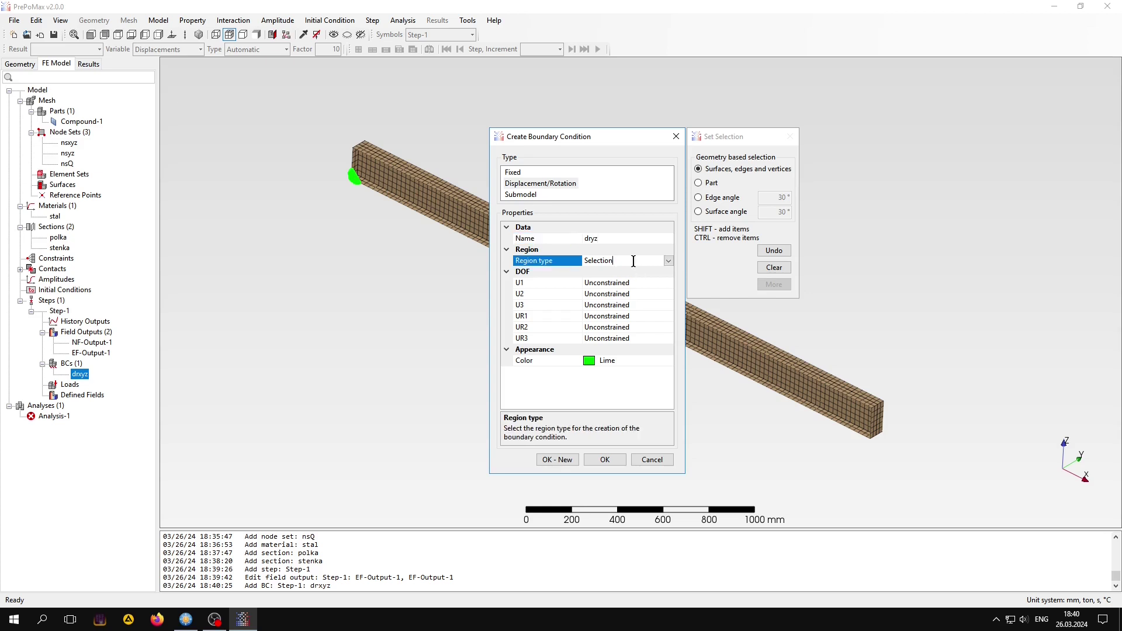
click(667, 260)
click(613, 283)
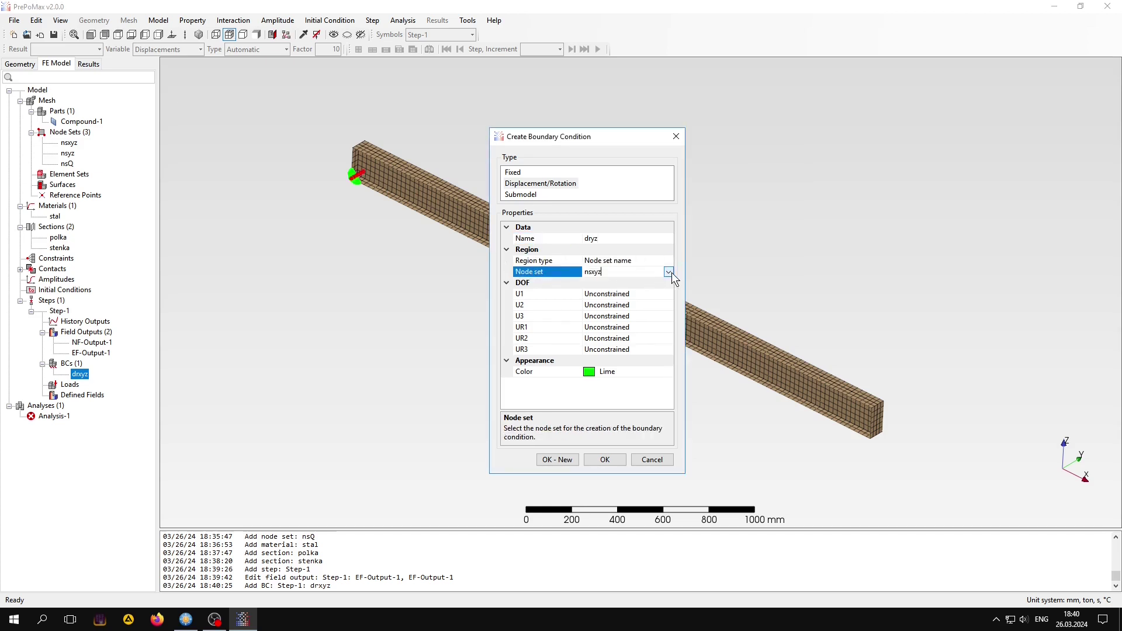
click(669, 271)
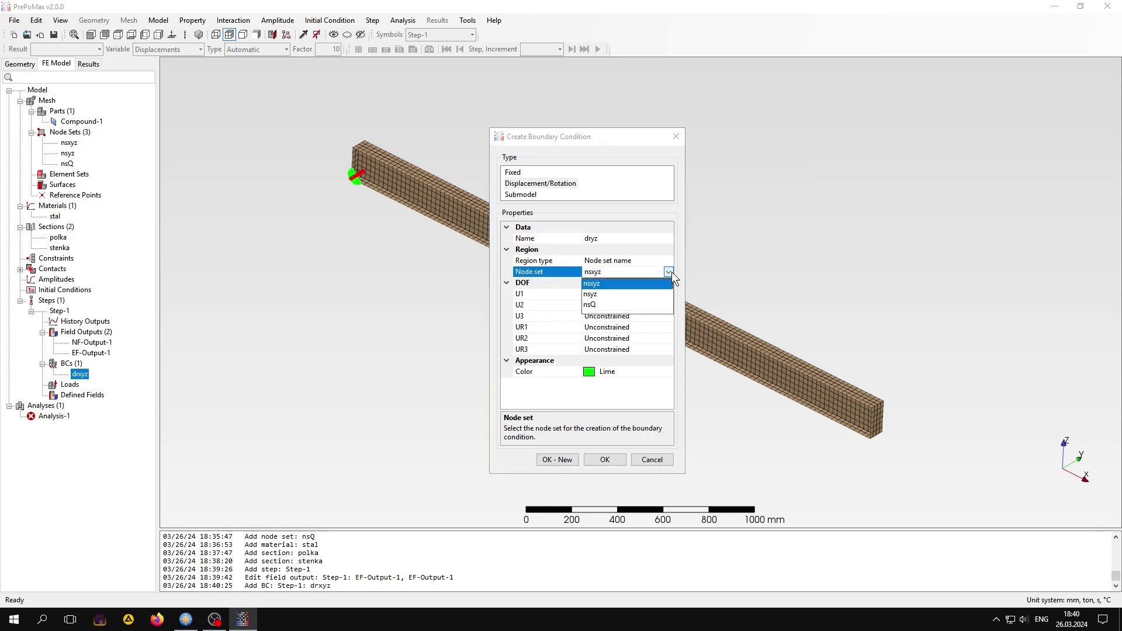
click(590, 295)
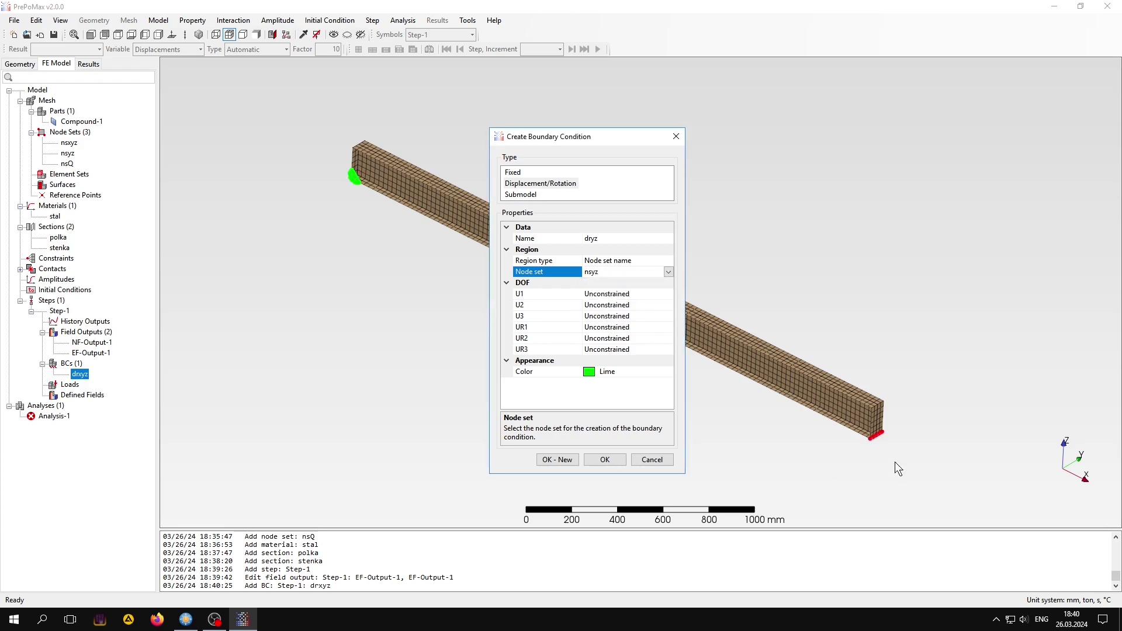
Fix U2 and U3, leaving U1 free, and create the dryz condition.
click(657, 295)
click(669, 305)
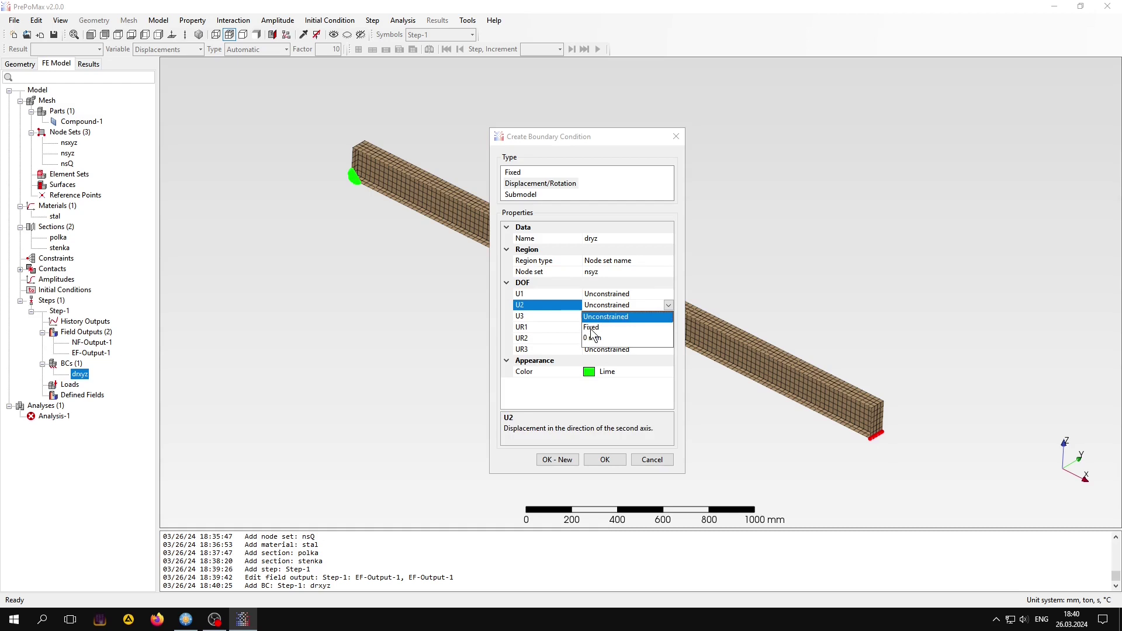
click(591, 328)
click(667, 316)
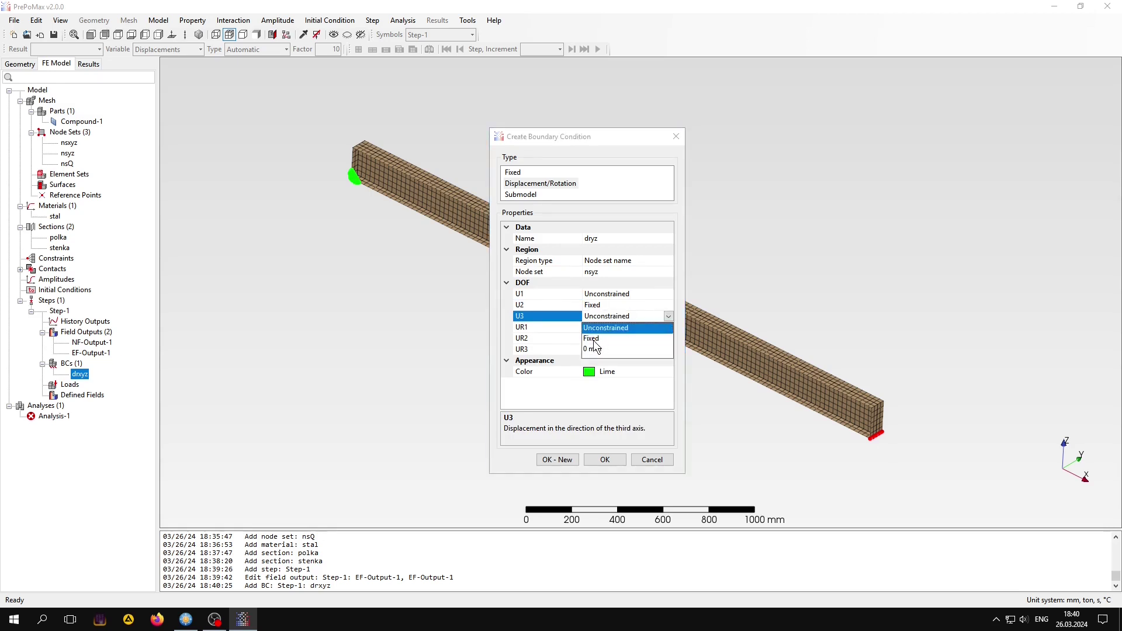
click(592, 338)
click(604, 459)
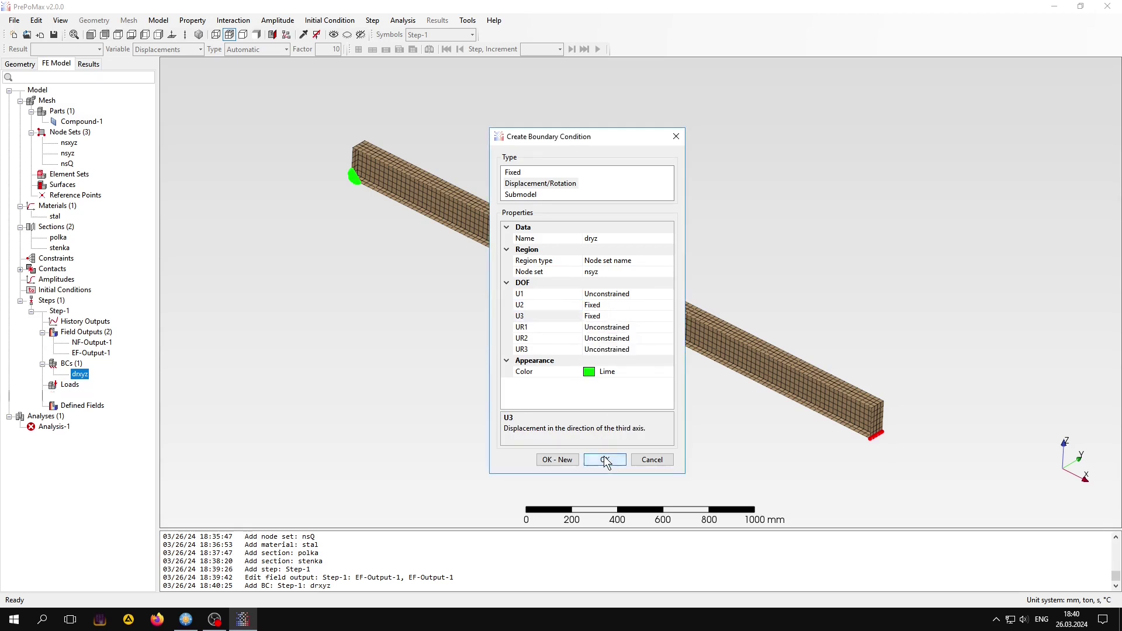
click(506, 396)
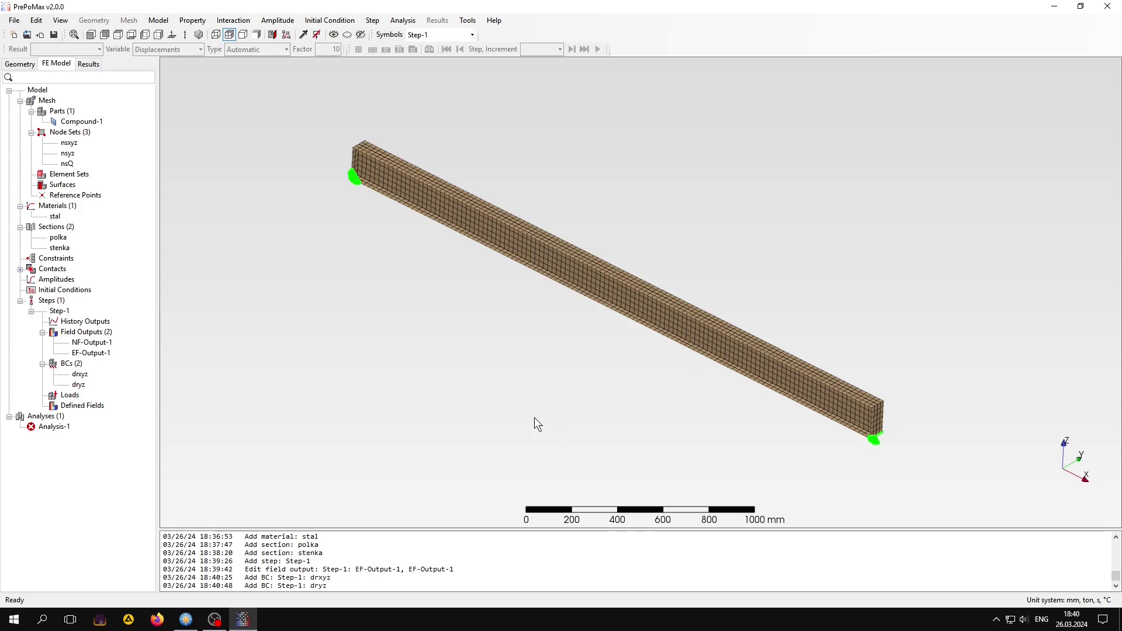
Create a Gravity load with F3 component -9810 mm/s².
right_click(70, 395)
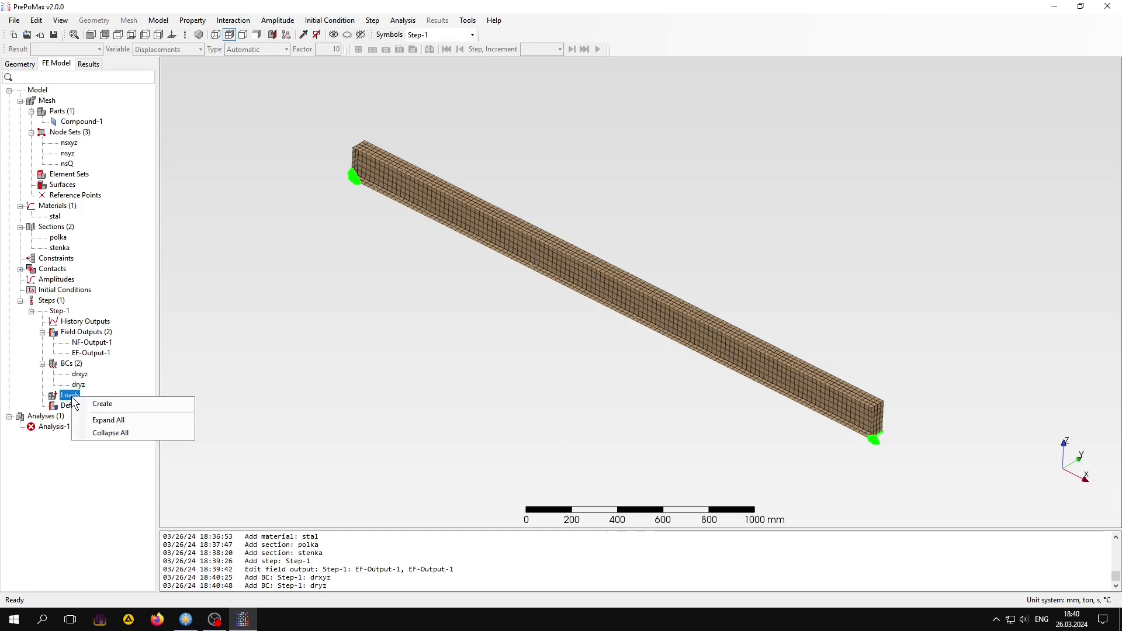
click(115, 407)
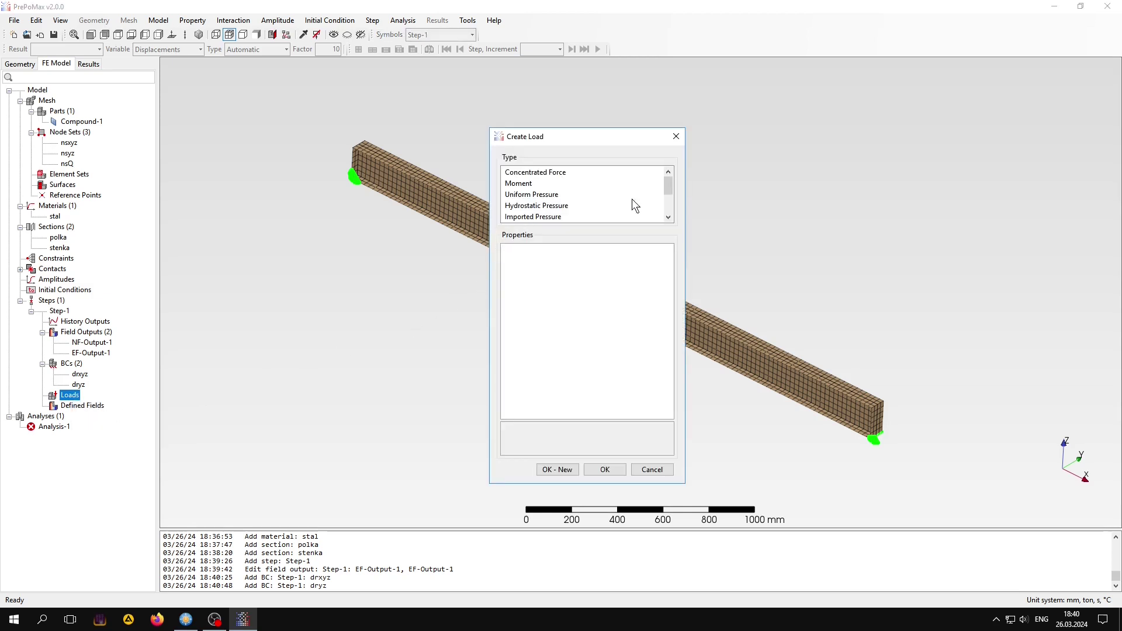
drag(666, 185, 668, 196)
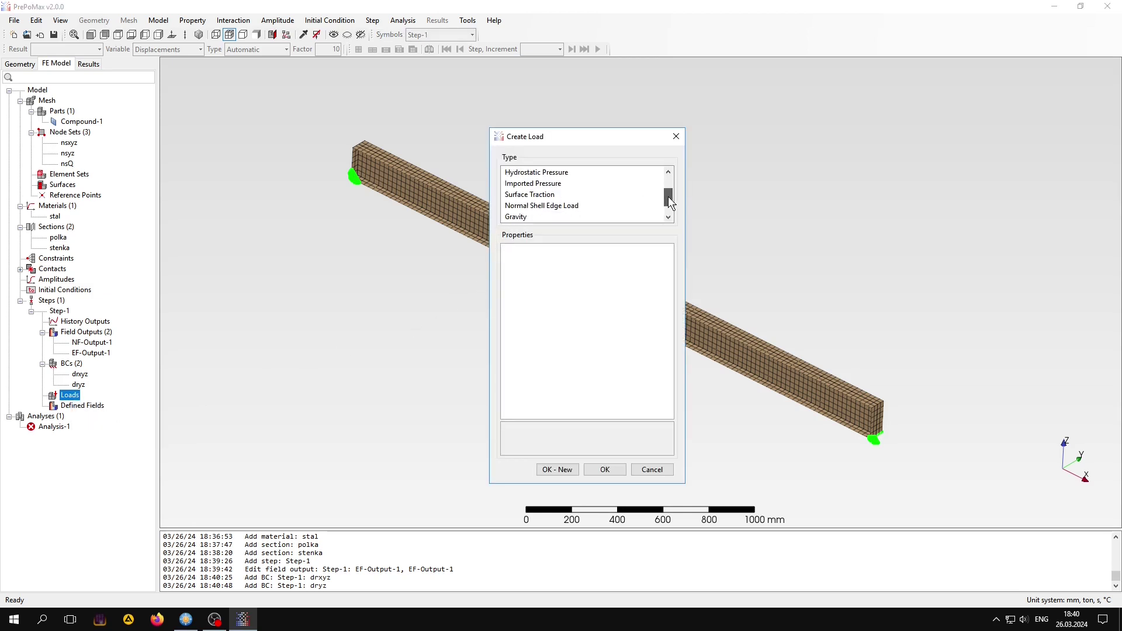
click(513, 216)
click(589, 326)
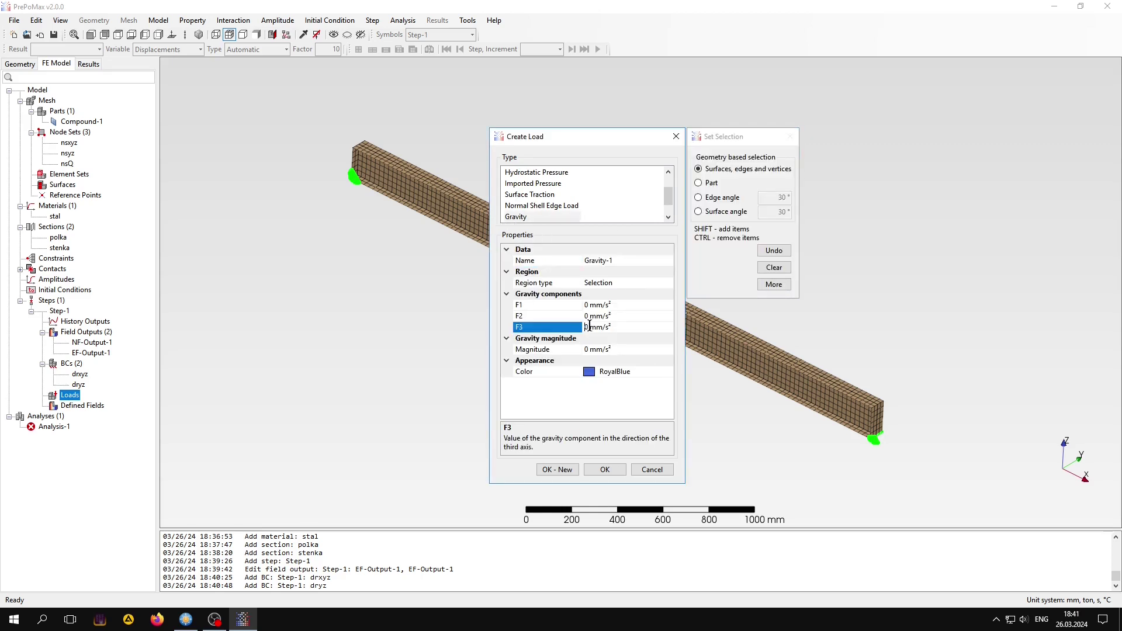
double_click(589, 326)
text(-1)
text(980)
key(BackSpace)
text(1)
Box-select the whole beam as the region and create Gravity-1.
mouse_move(312, 104)
mouse_down()
mouse_move(432, 249)
mouse_move(934, 472)
mouse_up()
click(605, 470)
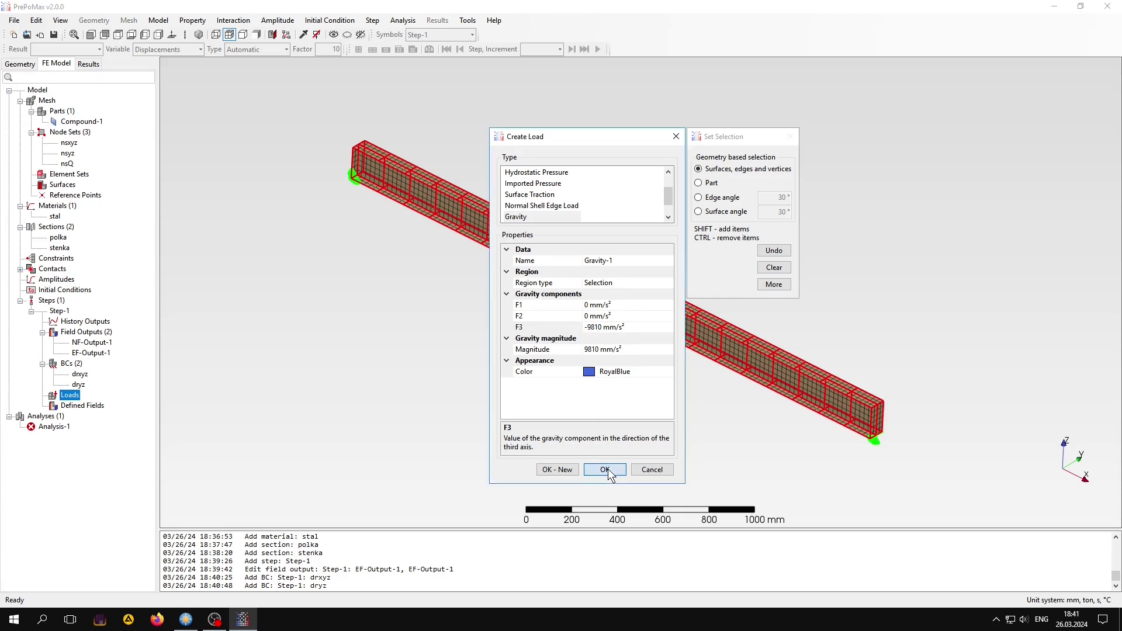
click(413, 352)
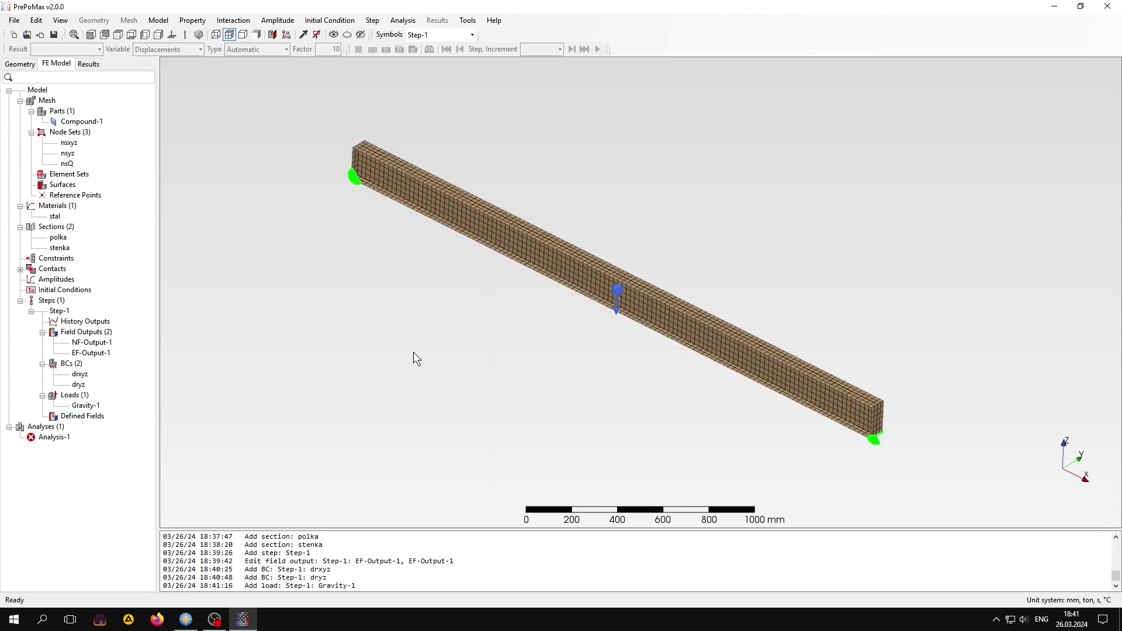
scroll(388, 304, up, 1)
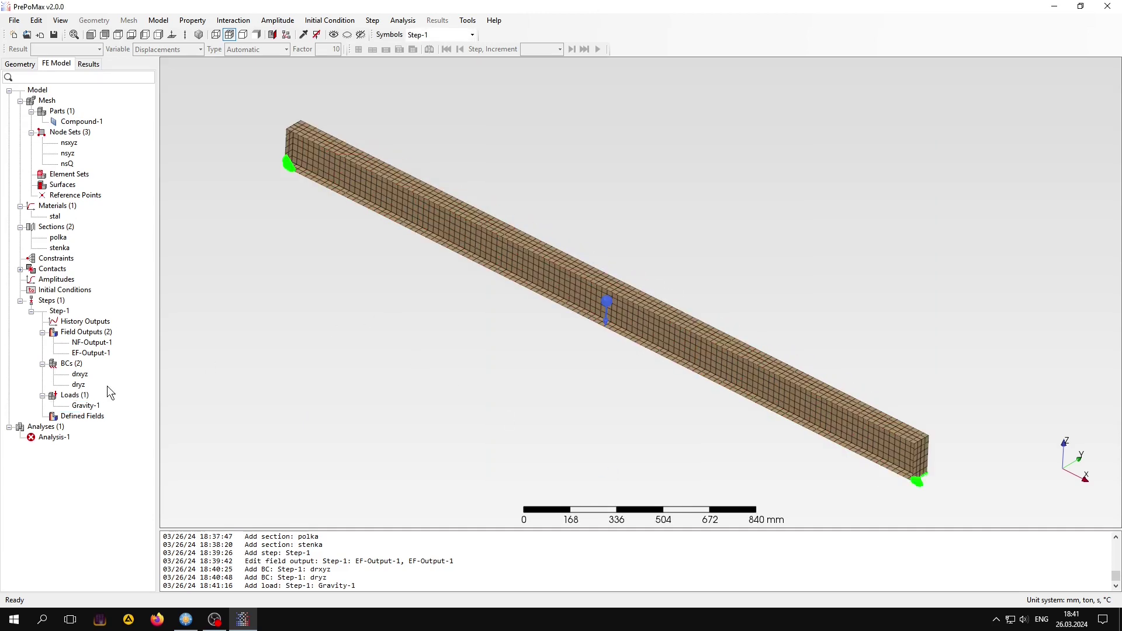
click(80, 396)
right_click(78, 394)
Start a Normal Shell Edge Load with magnitude 10 N/mm.
click(109, 401)
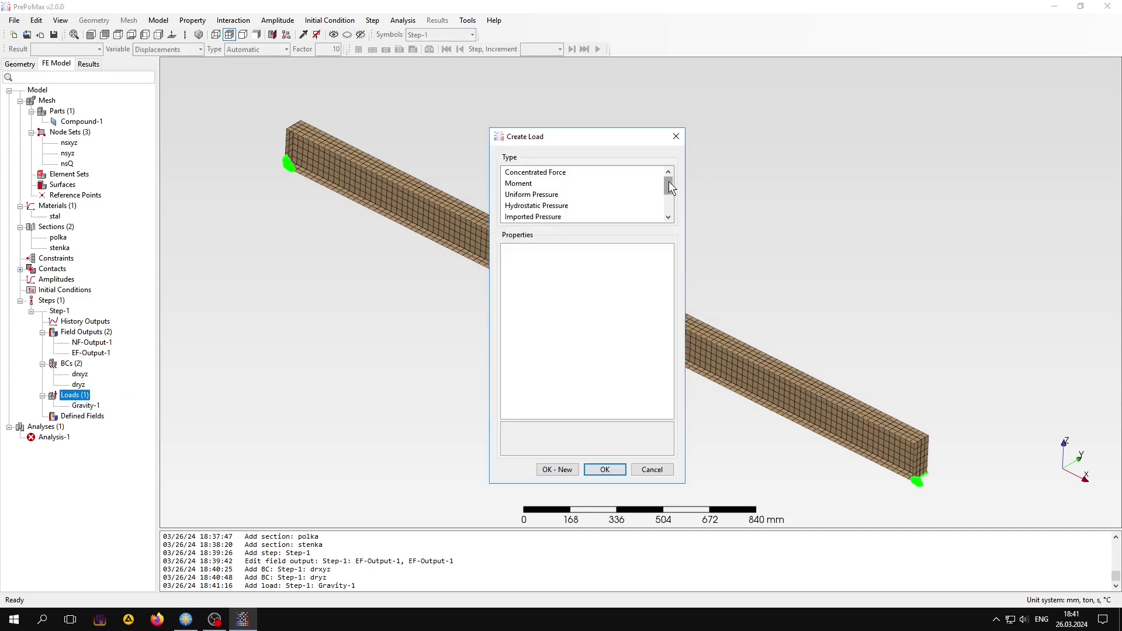
drag(668, 181, 665, 194)
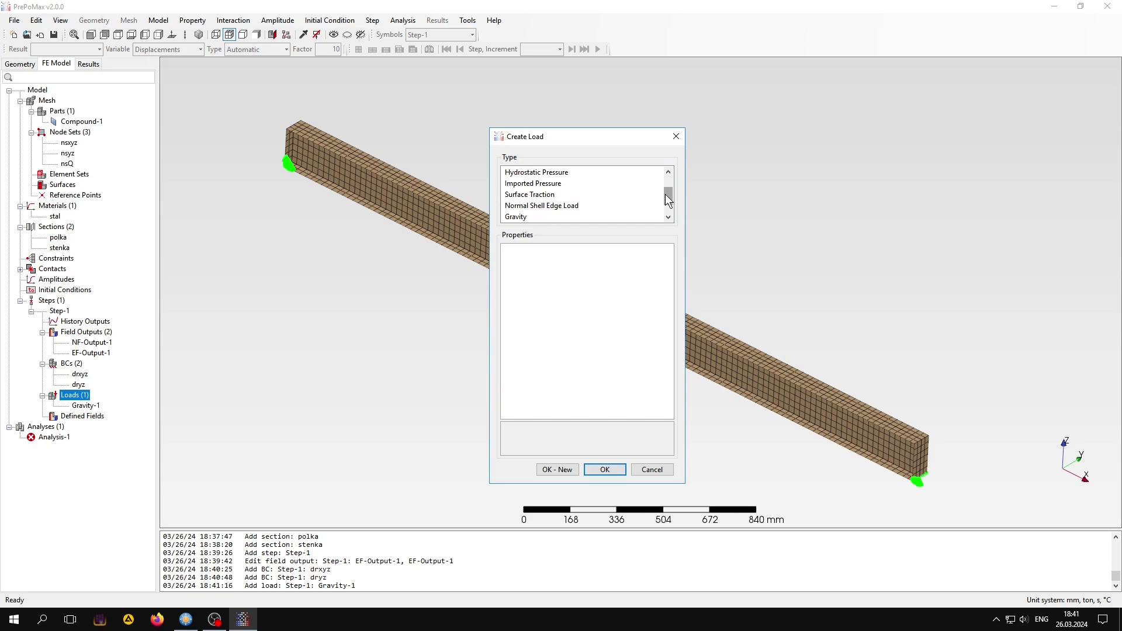
click(519, 208)
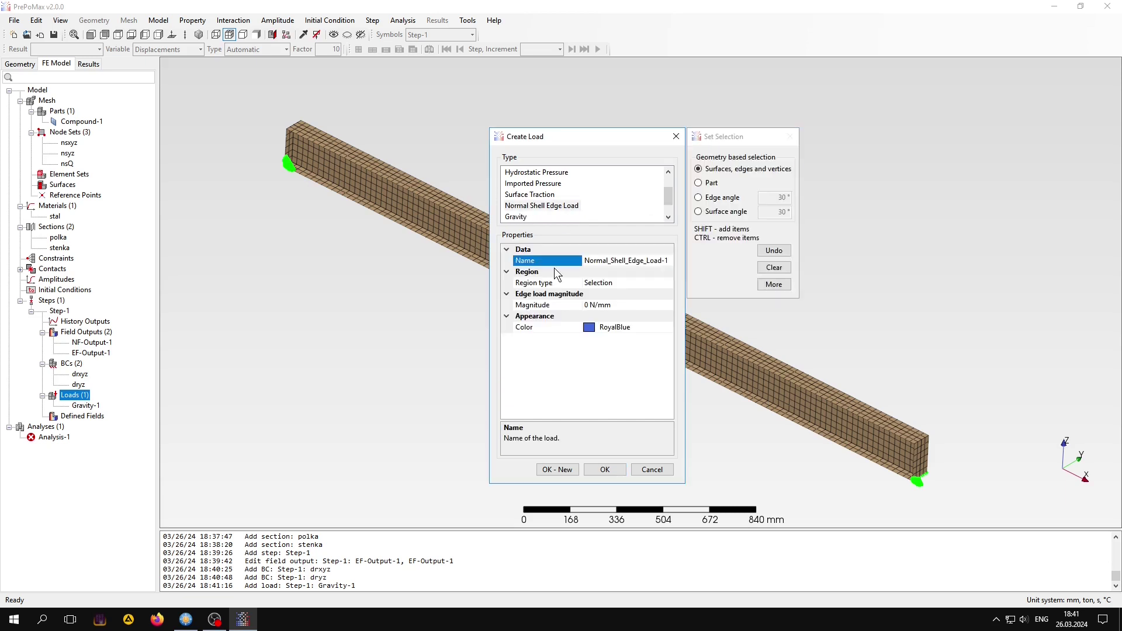
drag(608, 135, 363, 137)
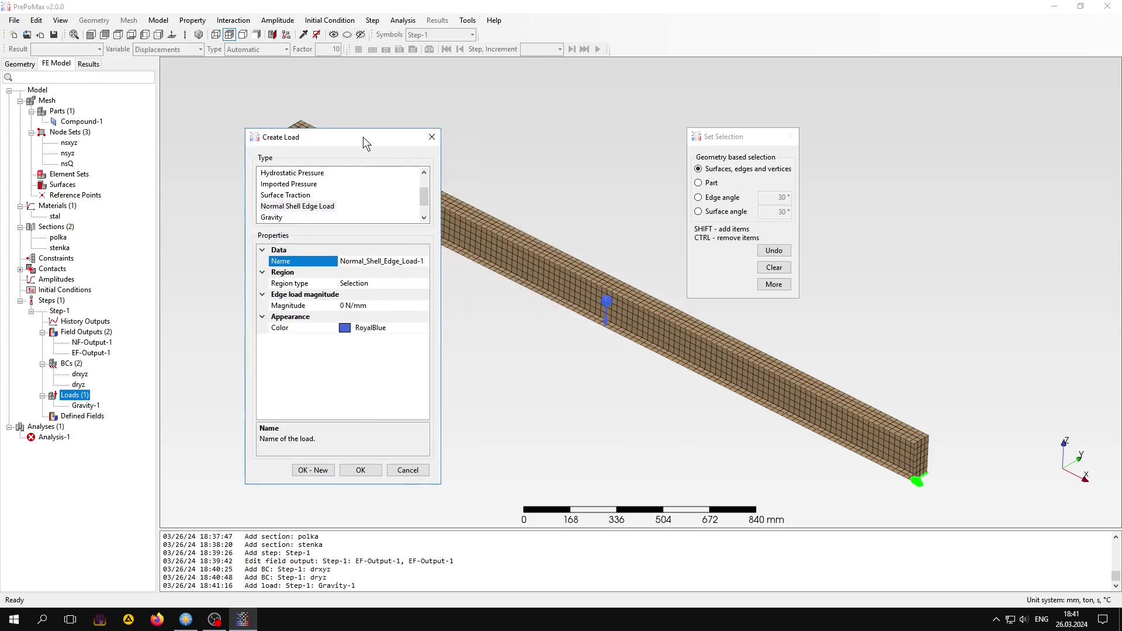
drag(759, 135, 954, 147)
click(303, 306)
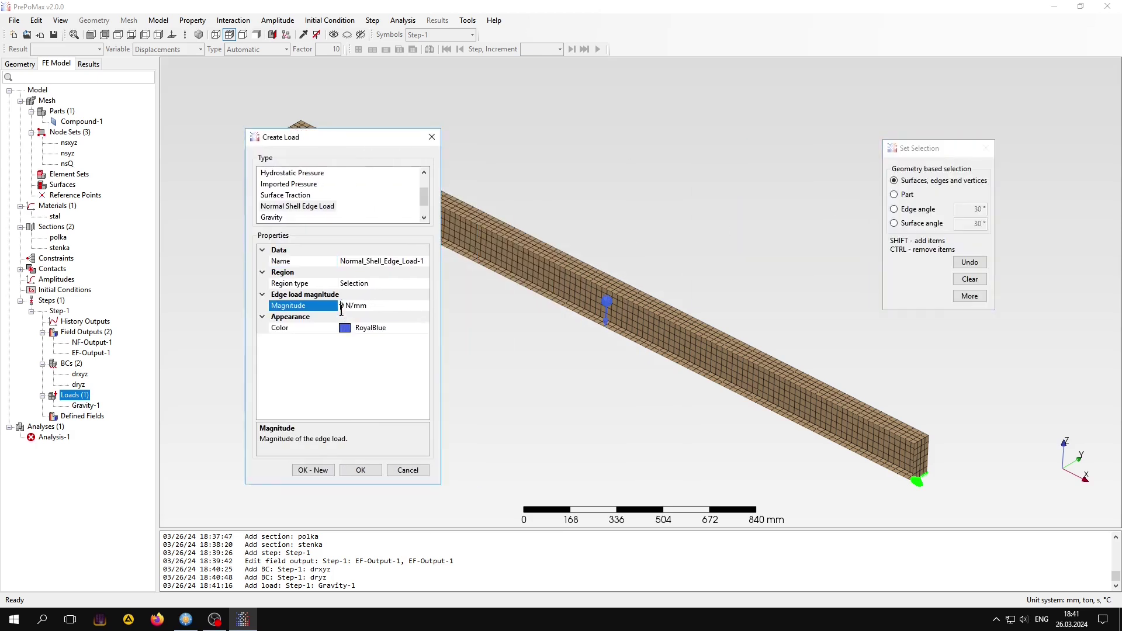
click(339, 305)
text(1)
Apply the edge load to the beam's top edge, selected by edge angle, and inspect it.
click(912, 212)
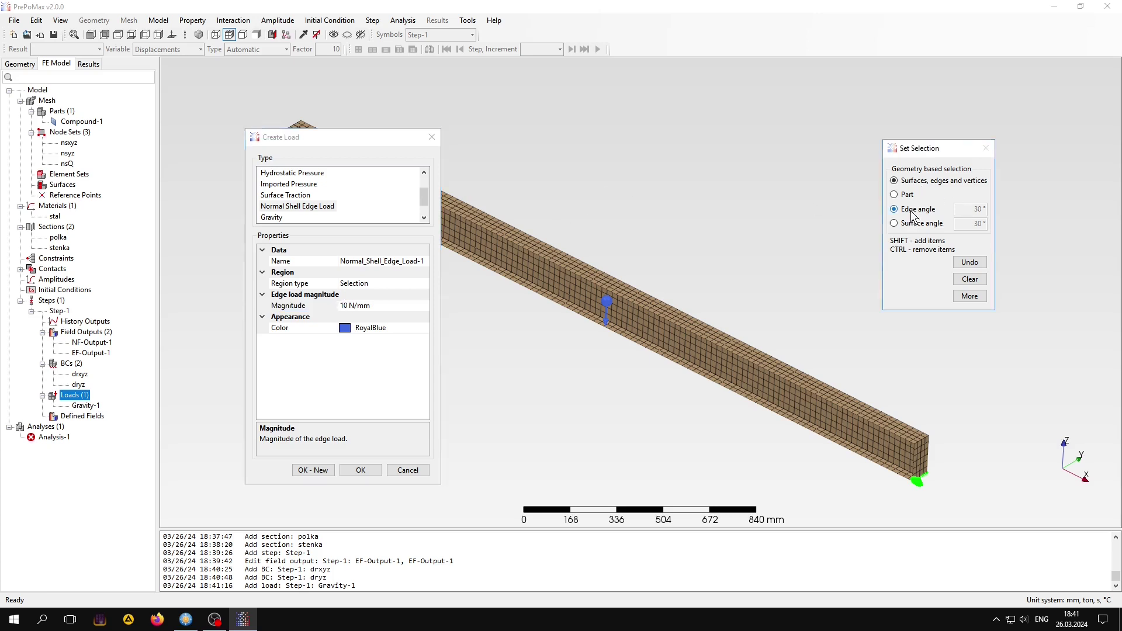
click(619, 279)
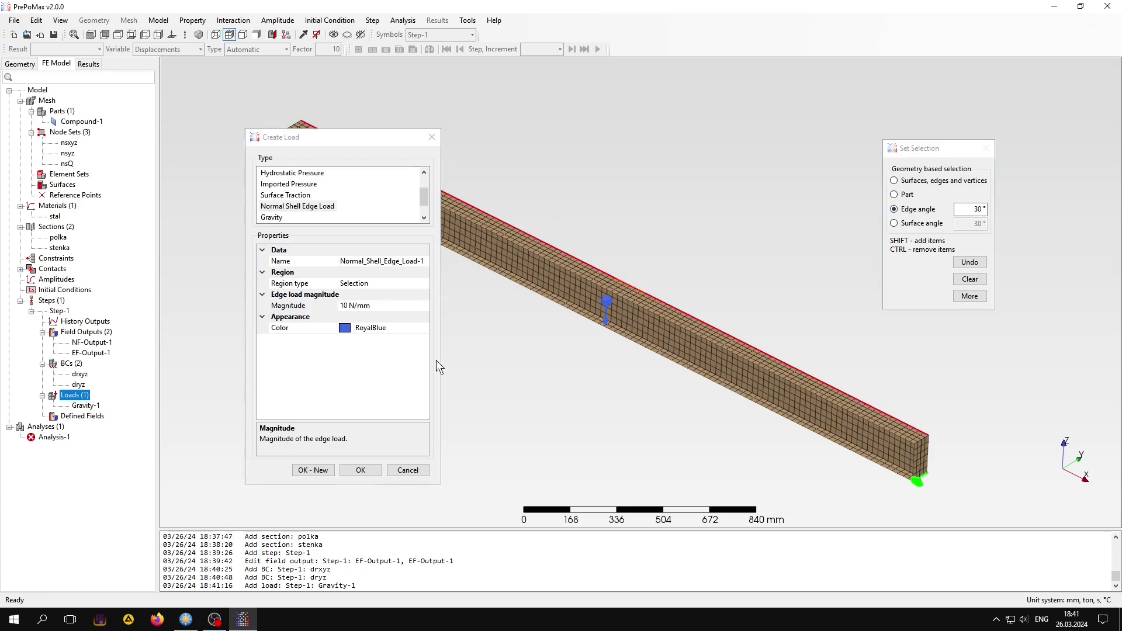
click(360, 470)
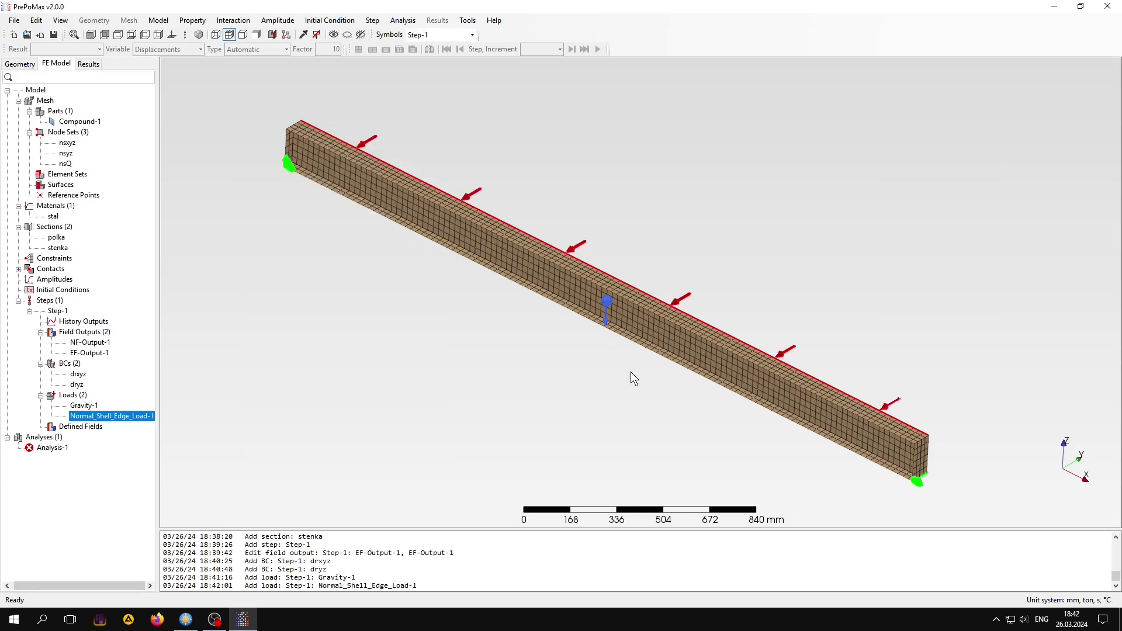
mouse_move(630, 371)
middle_down()
mouse_move(582, 346)
mouse_move(507, 345)
mouse_move(564, 343)
mouse_move(630, 380)
mouse_move(521, 372)
mouse_move(485, 349)
mouse_move(483, 333)
mouse_move(454, 331)
middle_up()
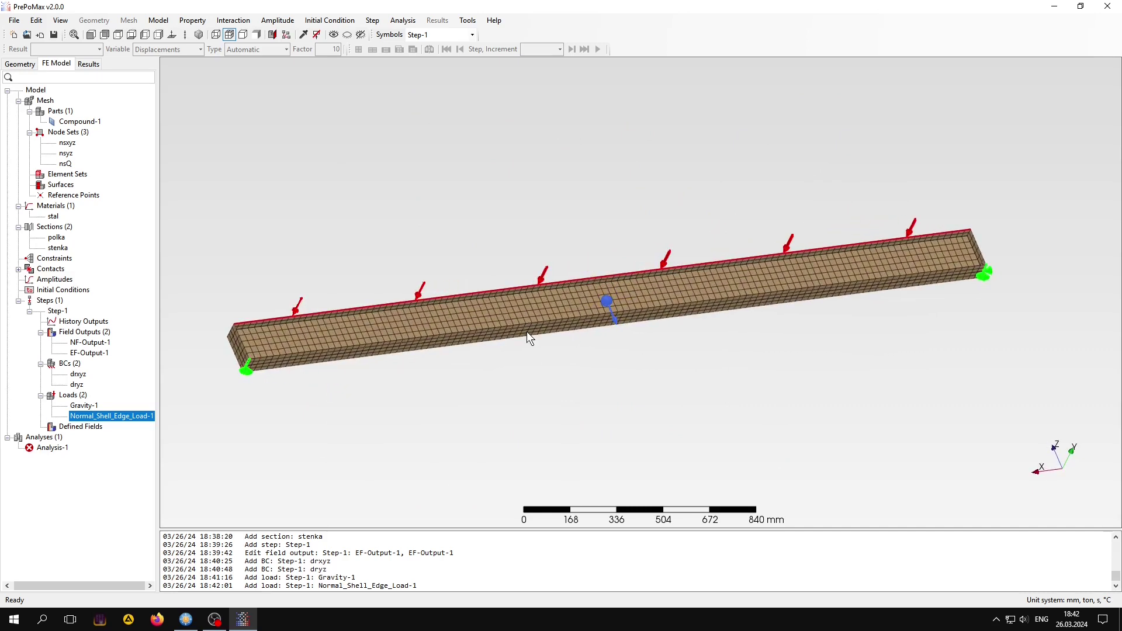
mouse_move(503, 318)
middle_down()
mouse_move(551, 348)
mouse_move(671, 351)
middle_up()
Delete Normal_Shell_Edge_Load-1 from Step-1.
right_click(99, 416)
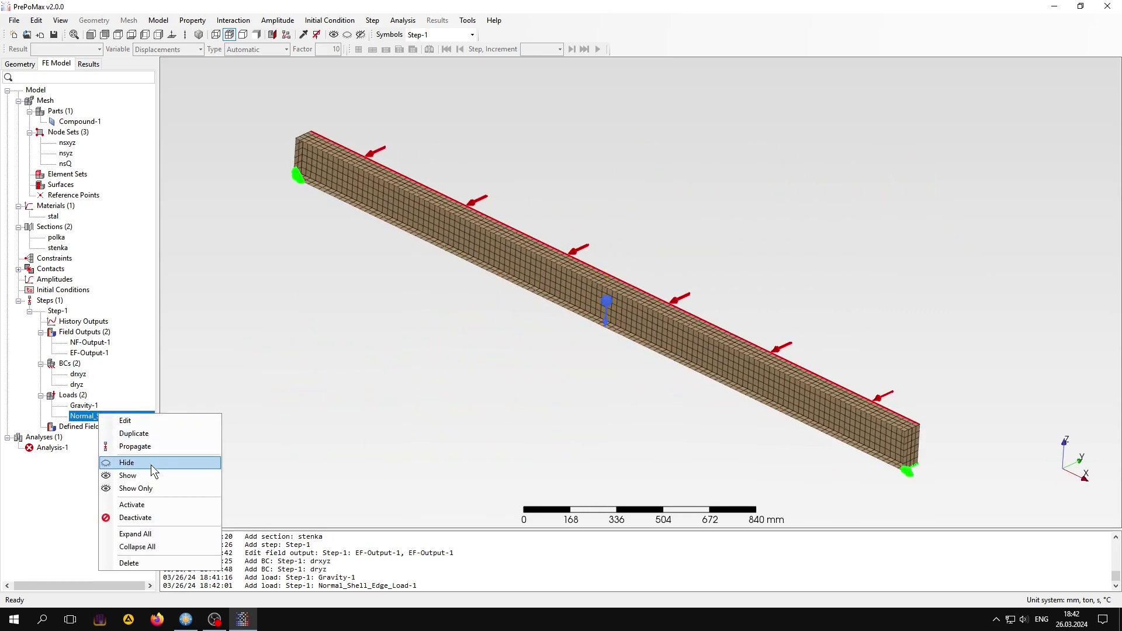
click(134, 562)
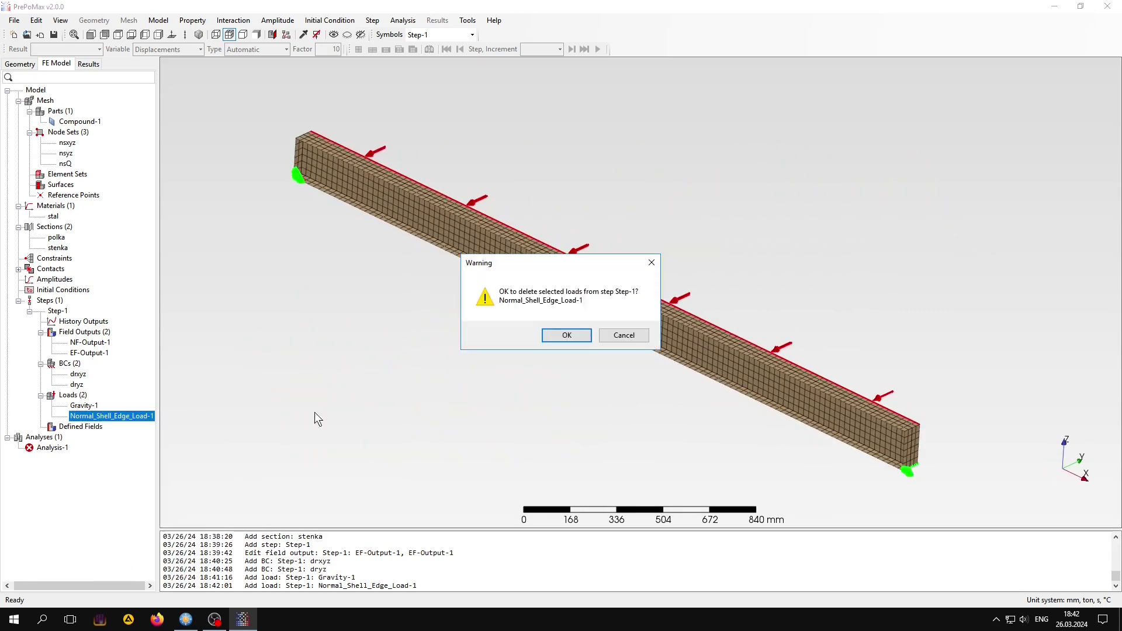
click(557, 338)
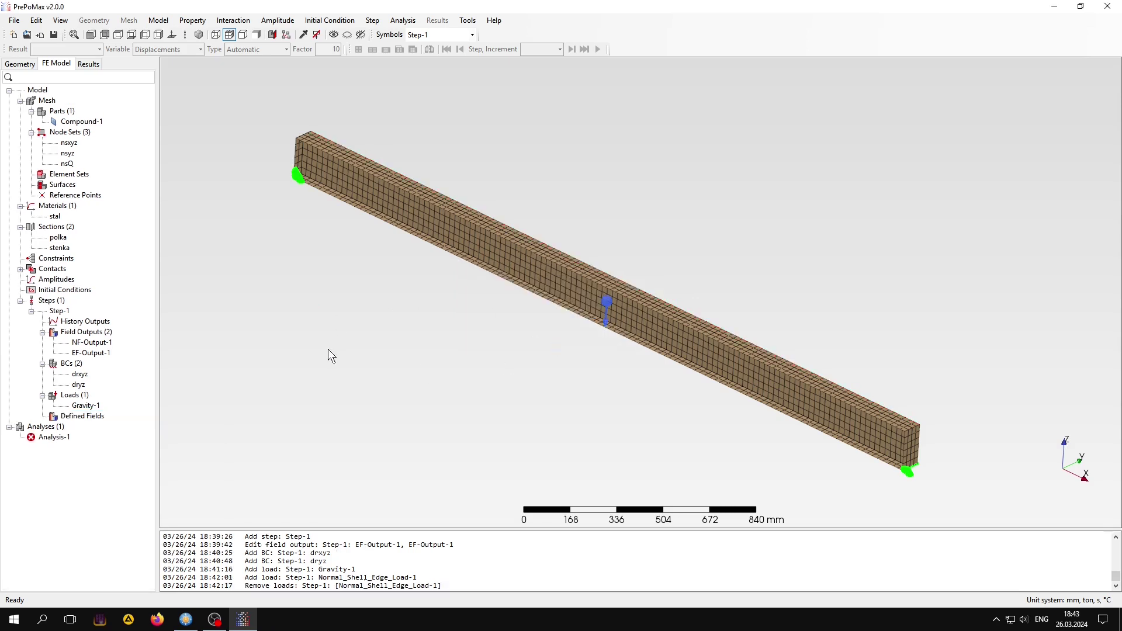
Show node set nsQ and open its Edit Node Set properties (241 nodes).
click(66, 164)
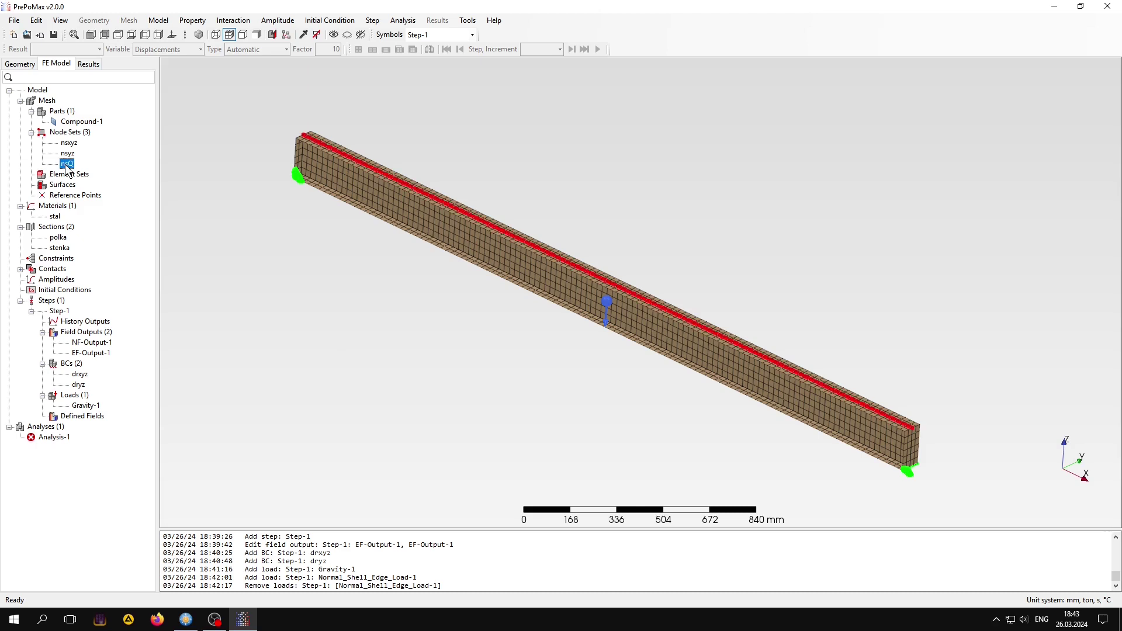
right_click(66, 163)
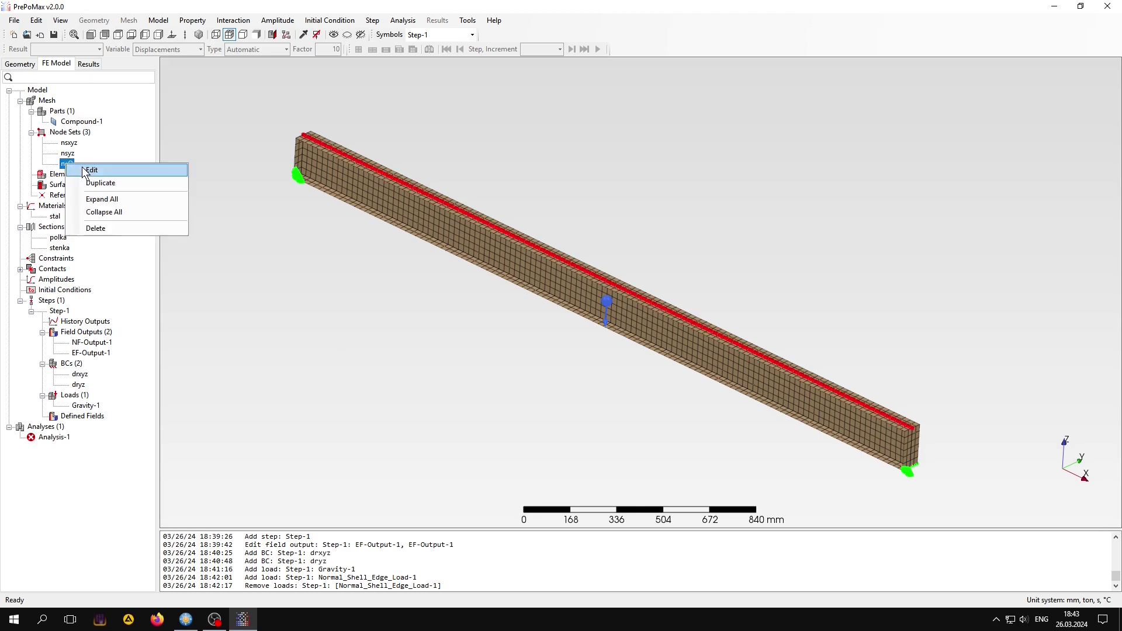
click(91, 168)
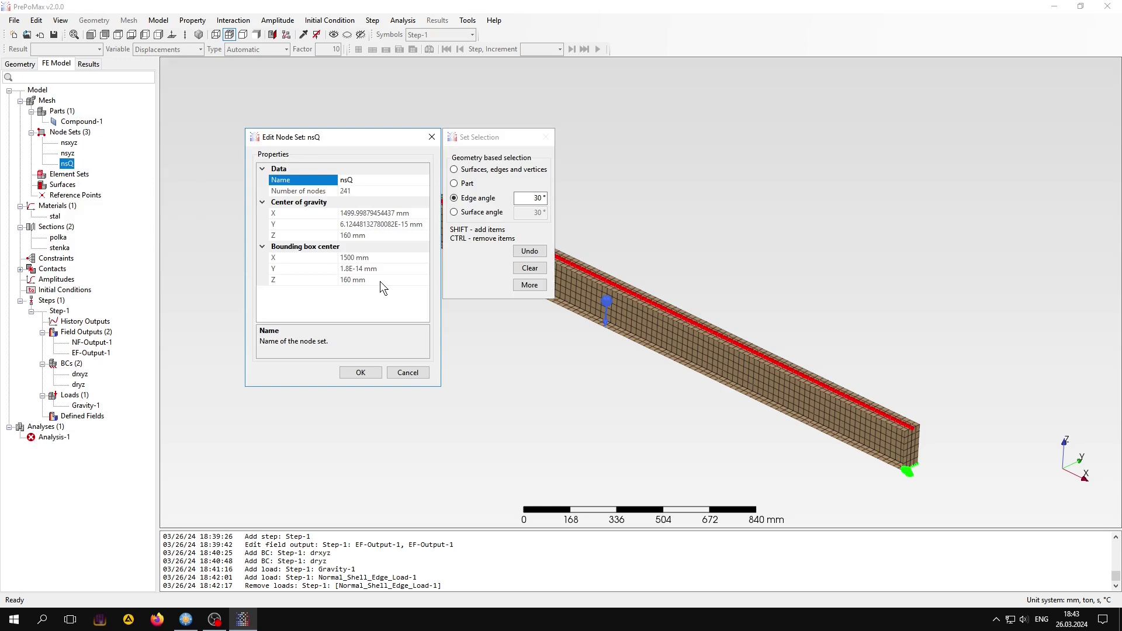
click(101, 621)
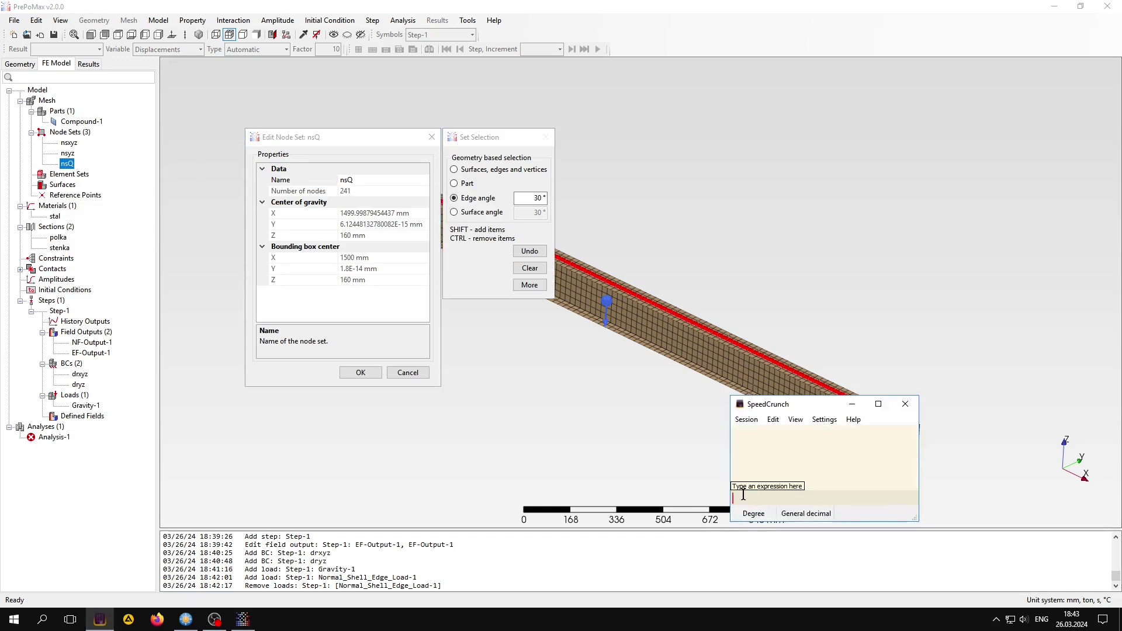
Evaluate 24000*3/241 in SpeedCrunch, giving about 298.76 N per node.
text(24)
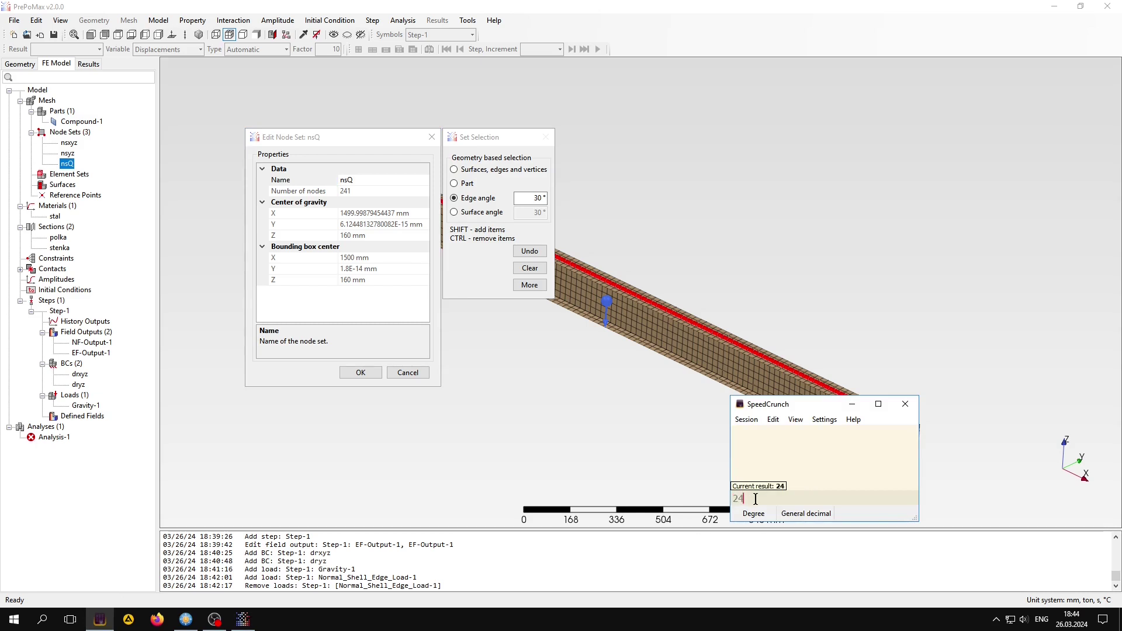
text(000)
text(*3/)
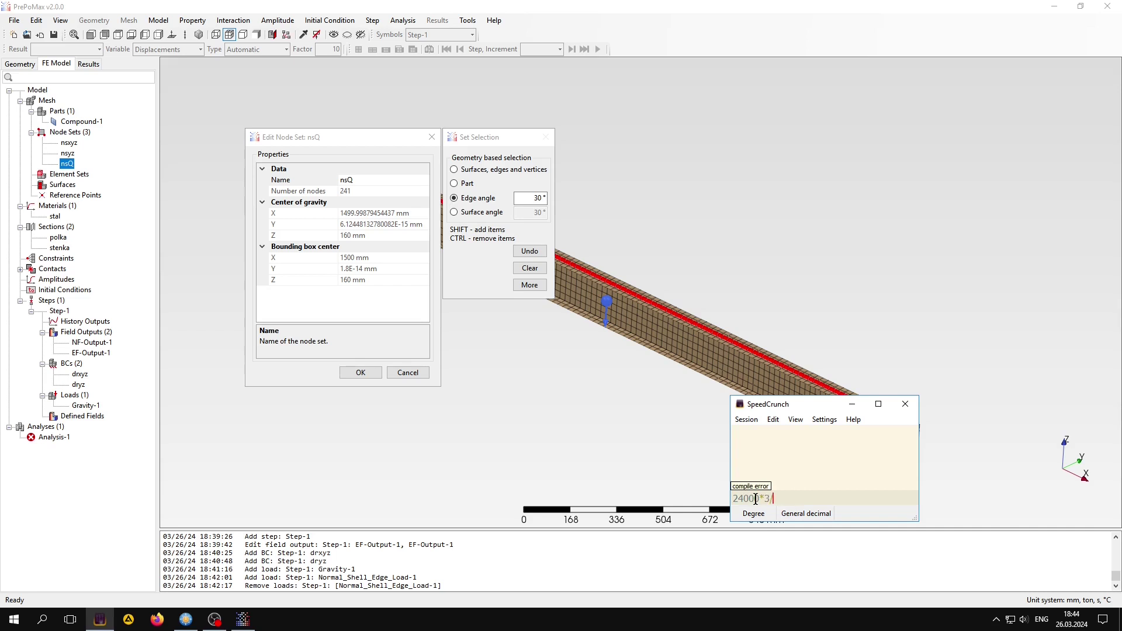
text(241)
key(Return)
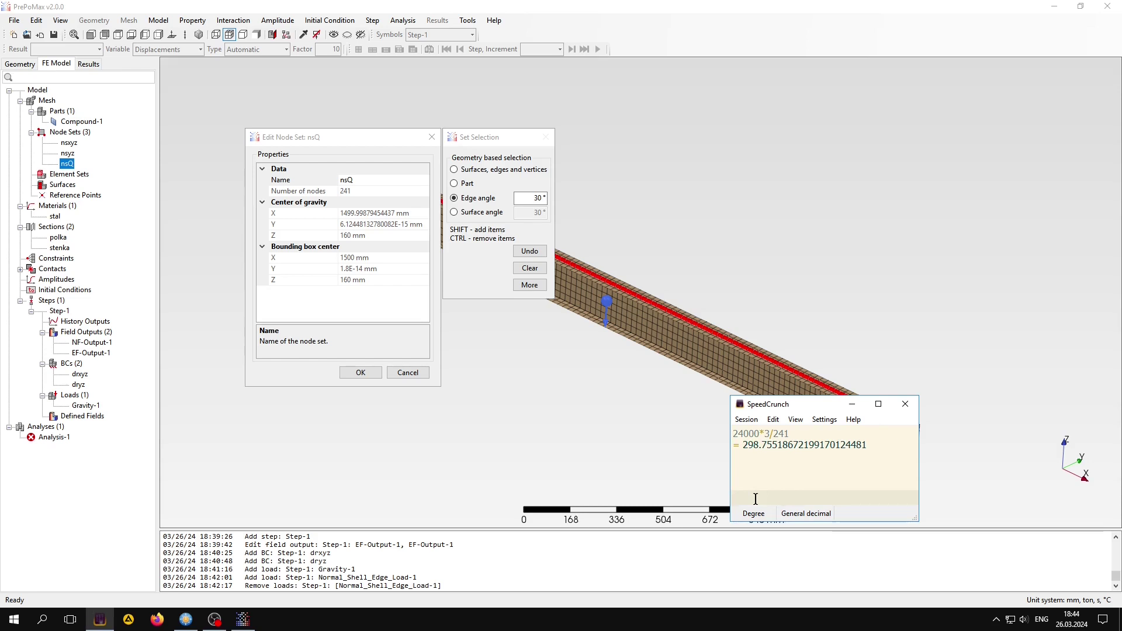
click(851, 403)
Create a Concentrated Force load on node set nsQ.
click(408, 372)
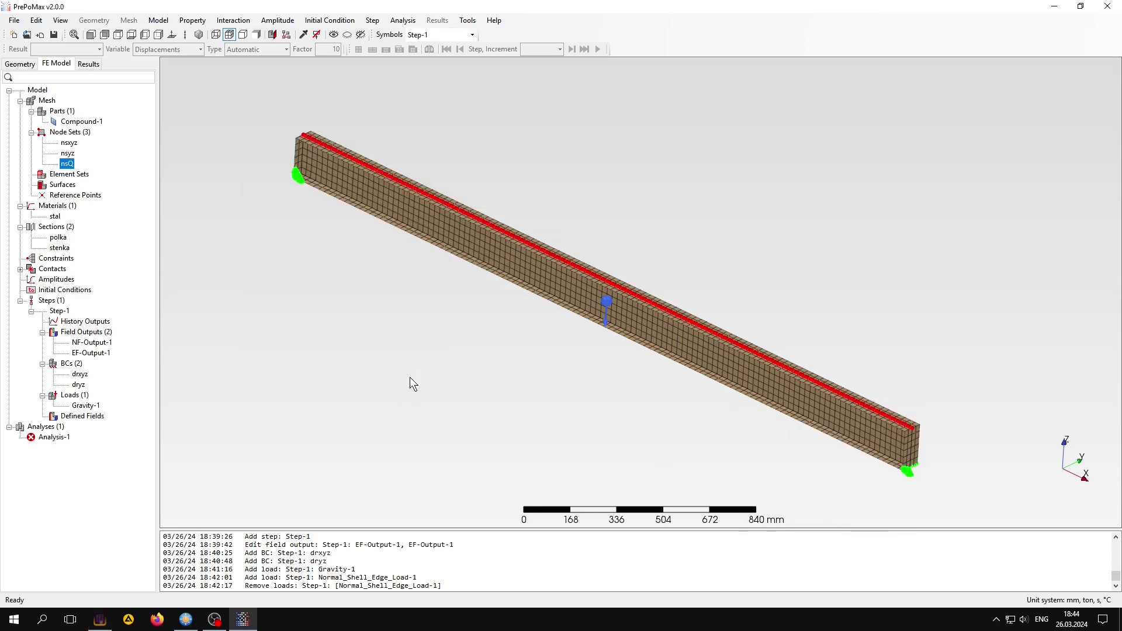
click(75, 395)
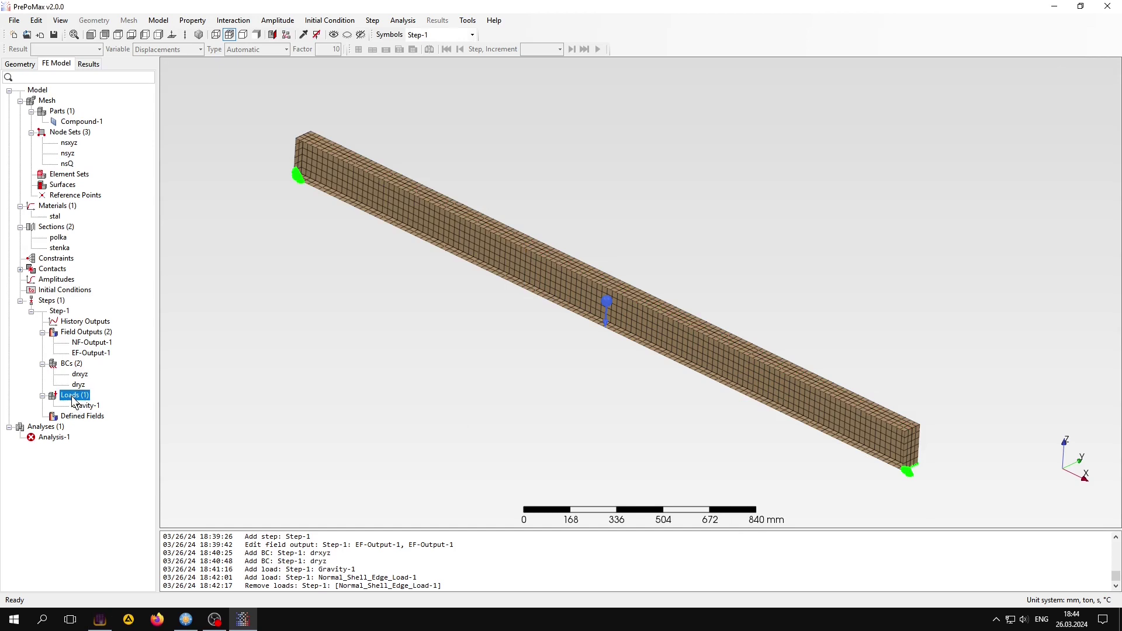
right_click(74, 396)
click(102, 403)
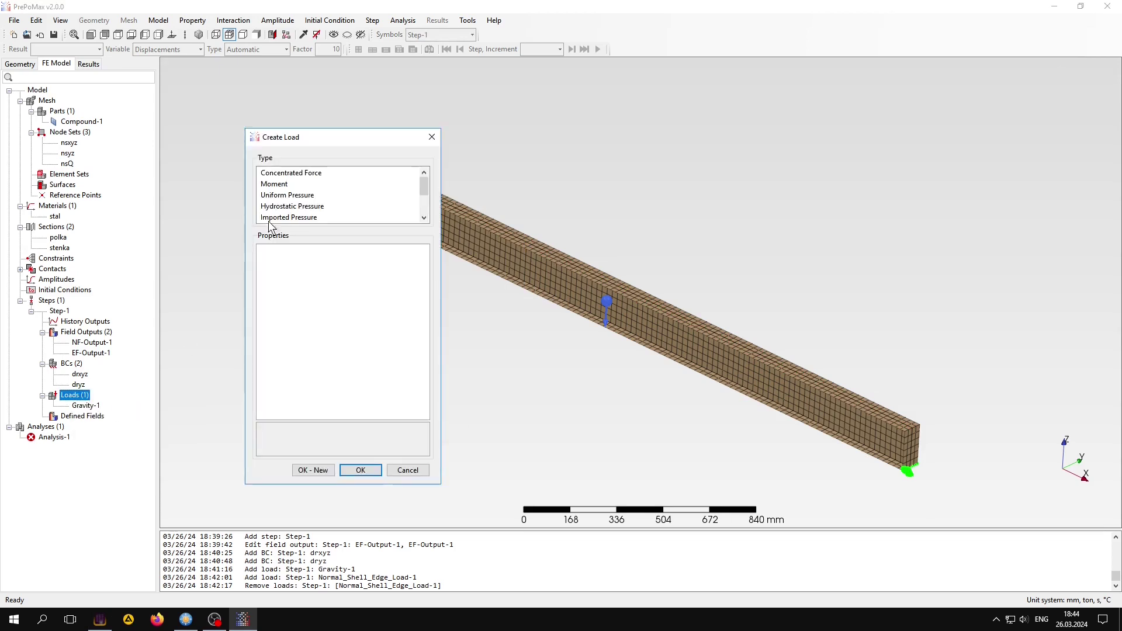
click(267, 174)
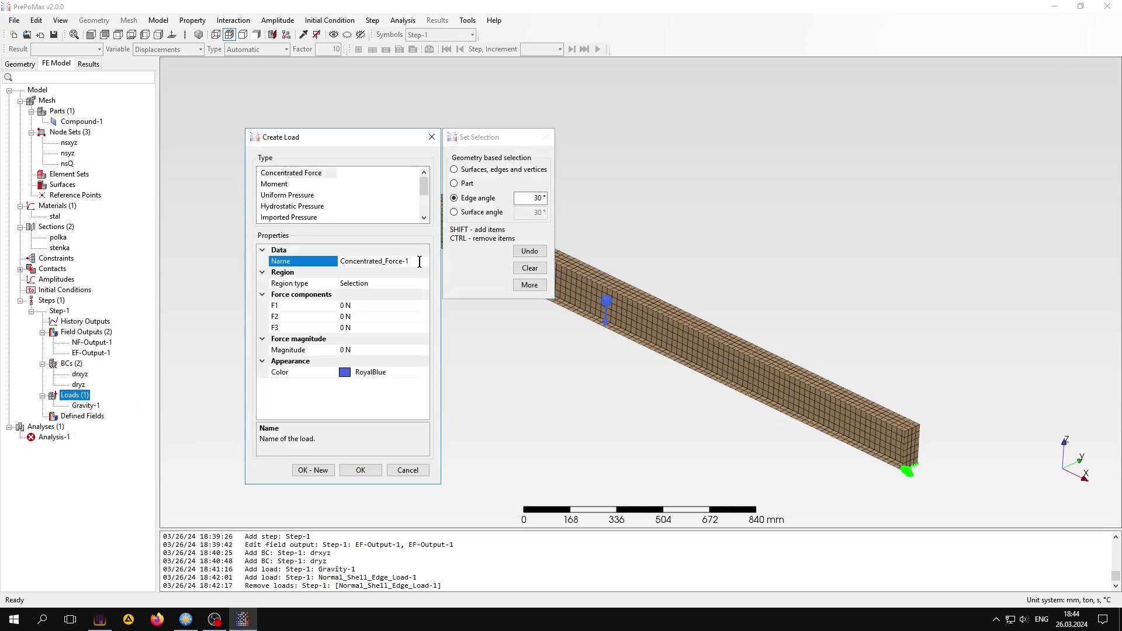
click(368, 284)
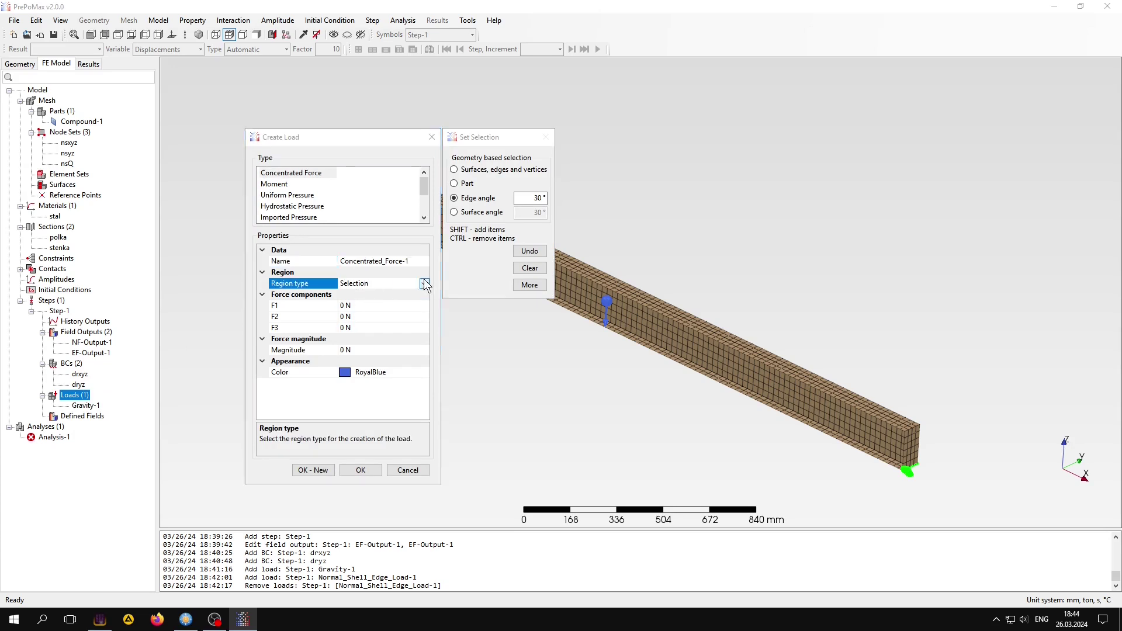
click(423, 282)
click(377, 305)
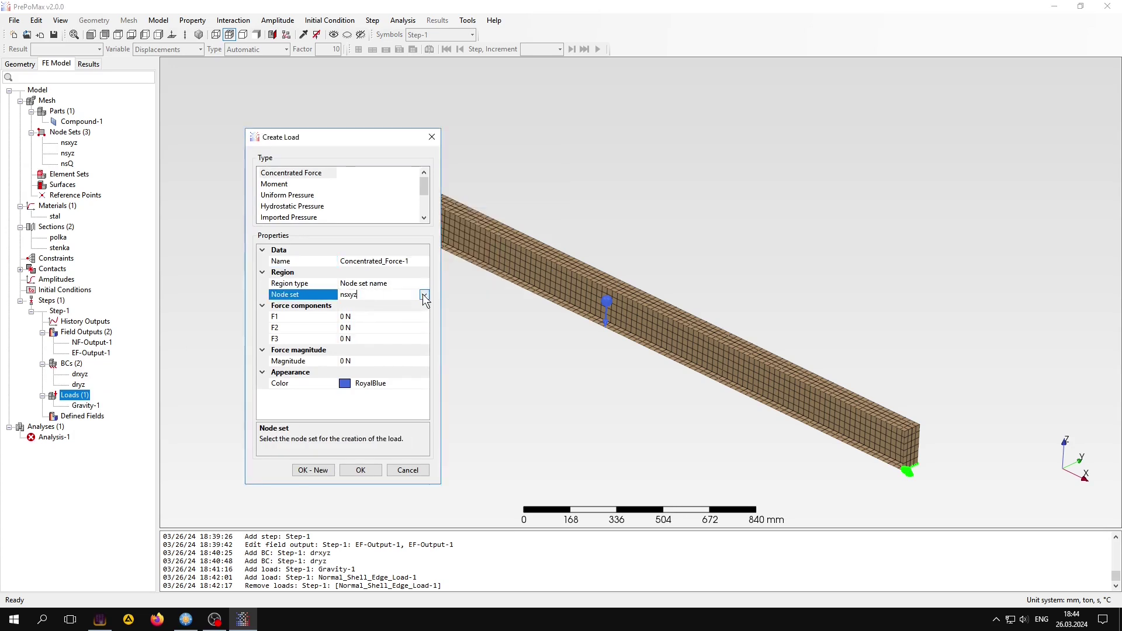
click(423, 295)
click(348, 332)
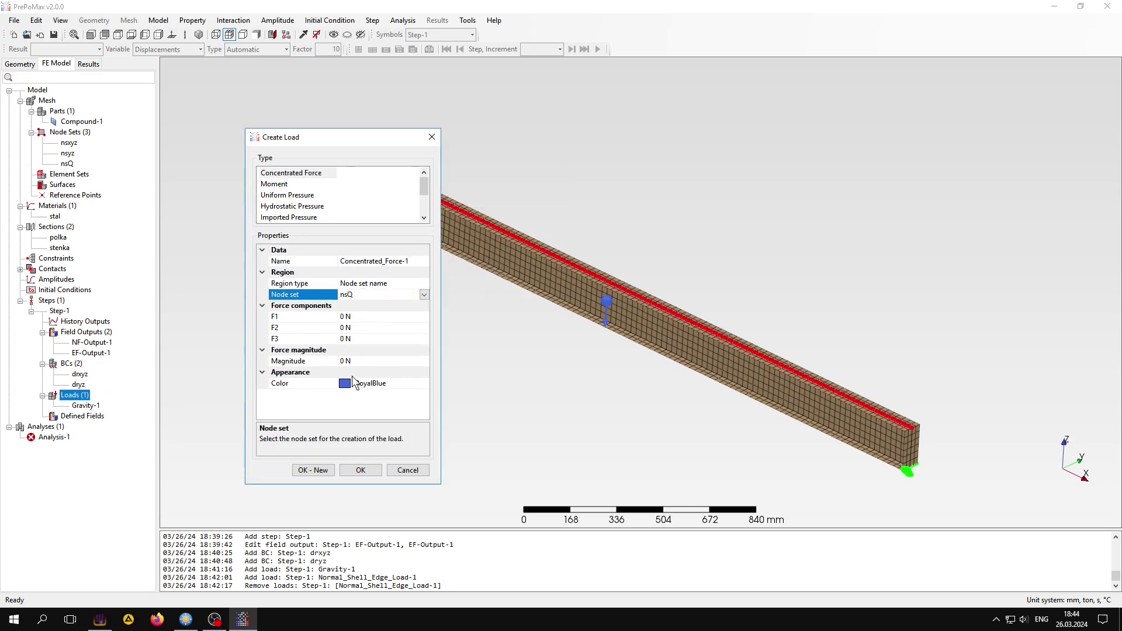
Set the force's F3 to 300 N and colour magenta, then create it.
click(341, 340)
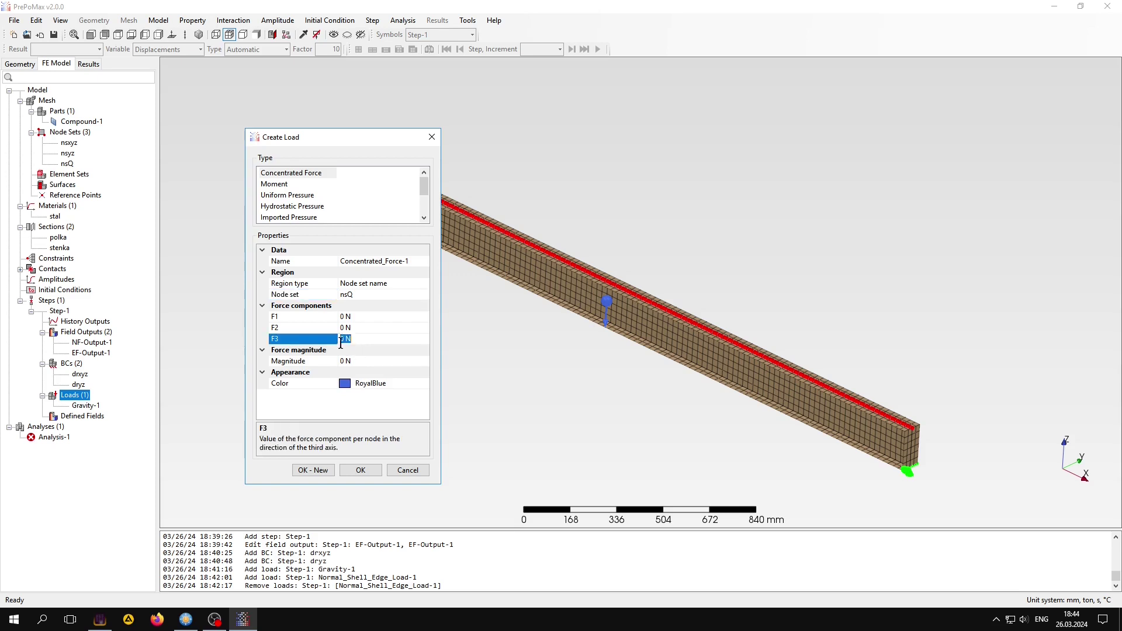
click(340, 341)
text(30)
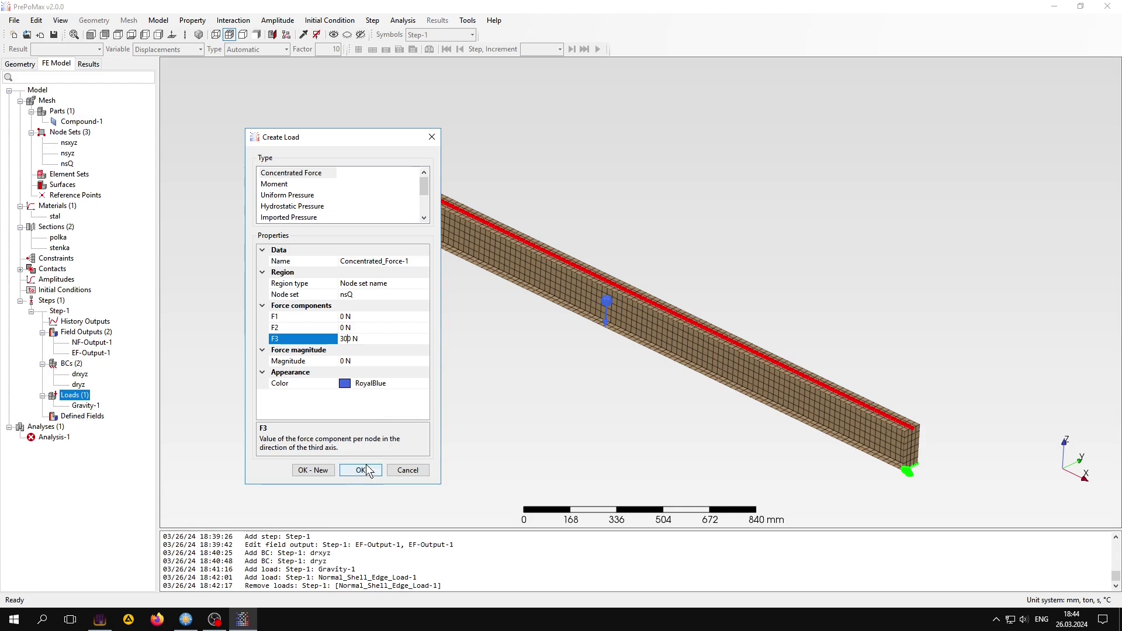
click(350, 384)
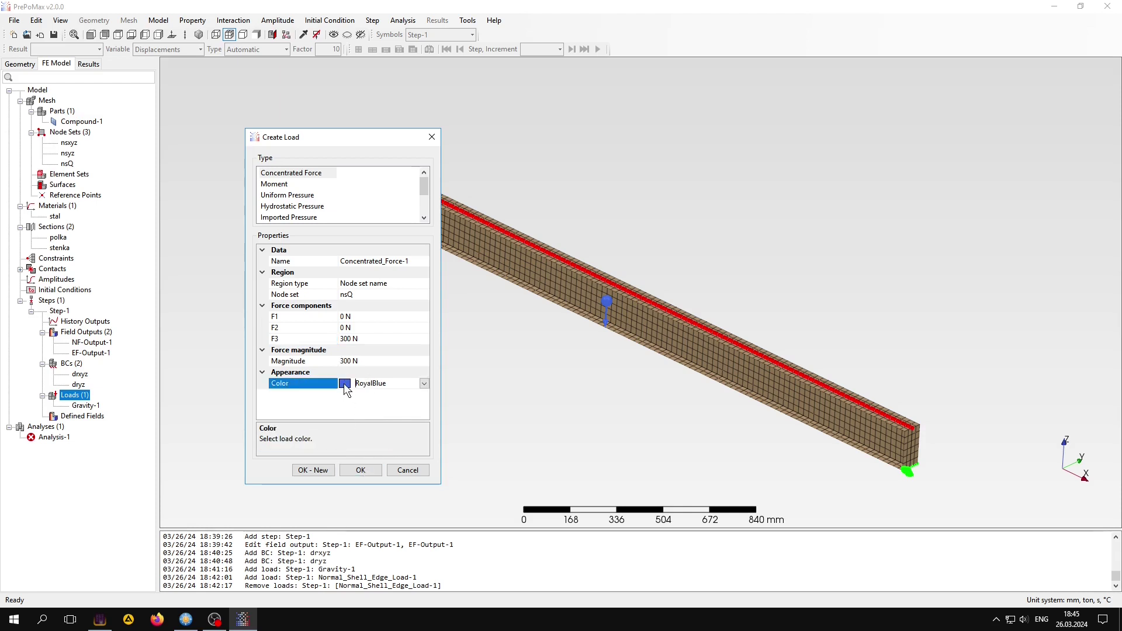
click(424, 383)
scroll(337, 459, down, 10)
scroll(337, 459, down, 10)
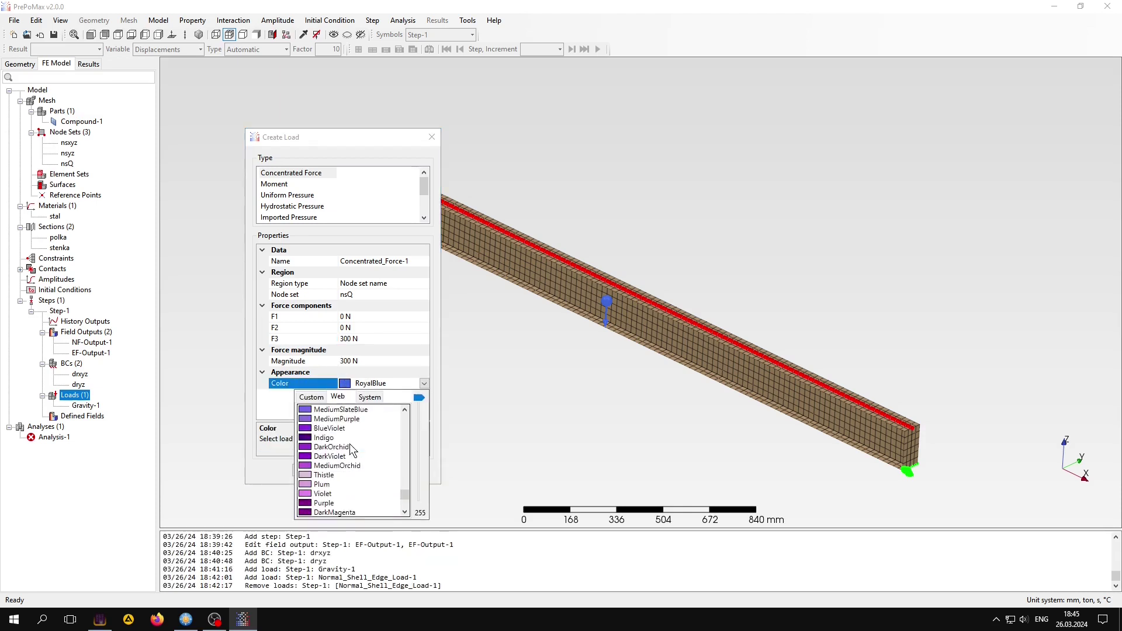
scroll(336, 459, down, 10)
click(321, 460)
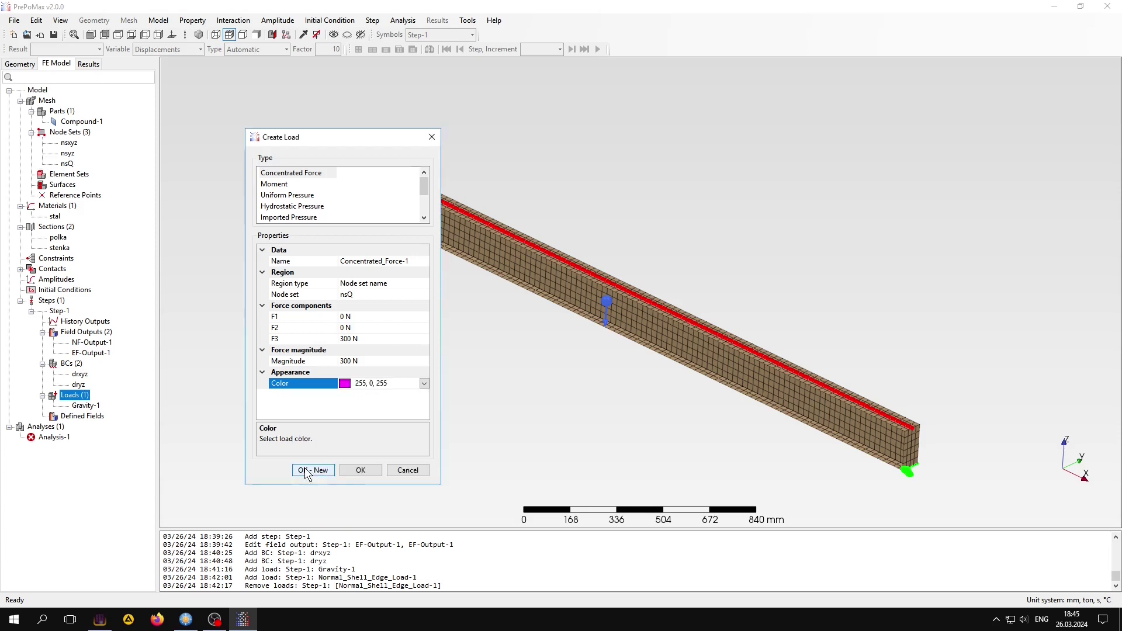
click(368, 470)
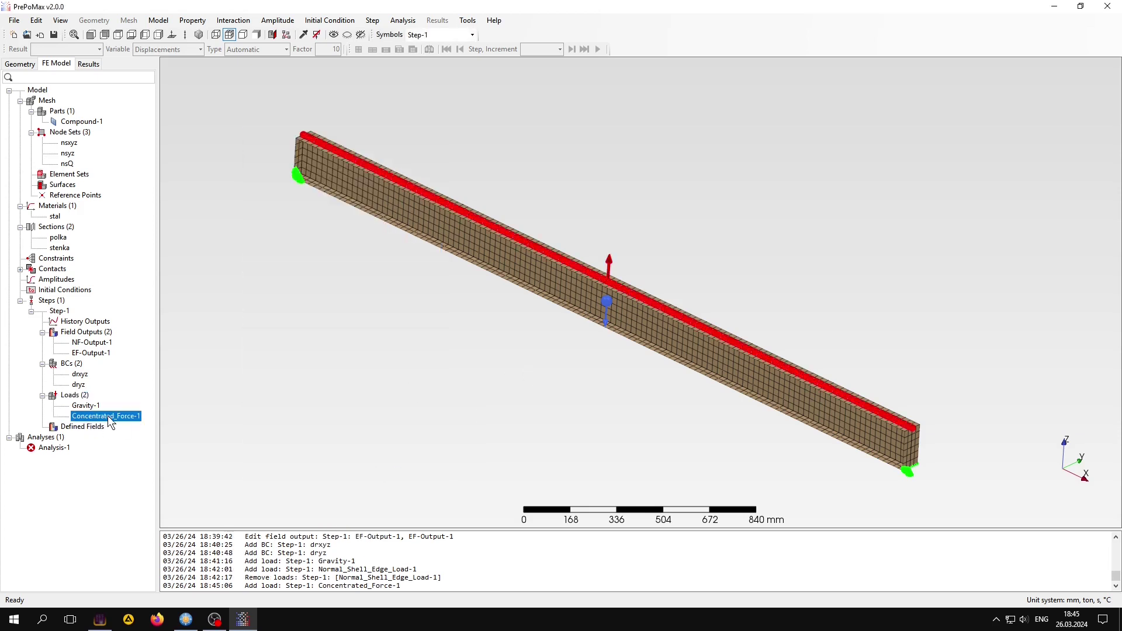
Edit Concentrated_Force-1 to flip F3 to -300 N.
right_click(108, 416)
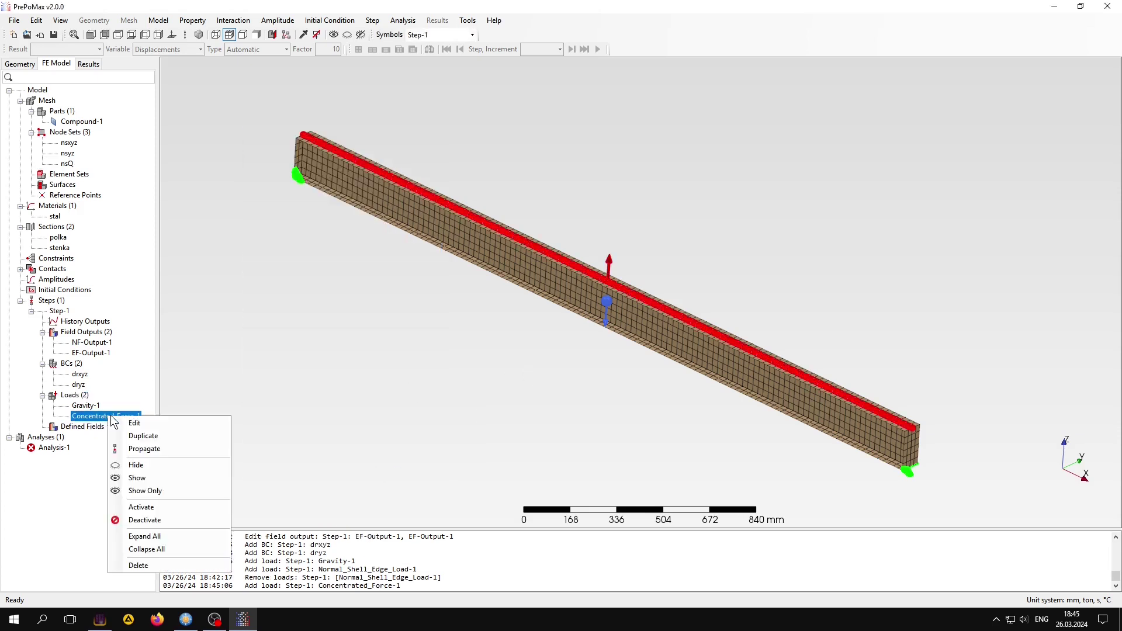
click(140, 426)
click(341, 338)
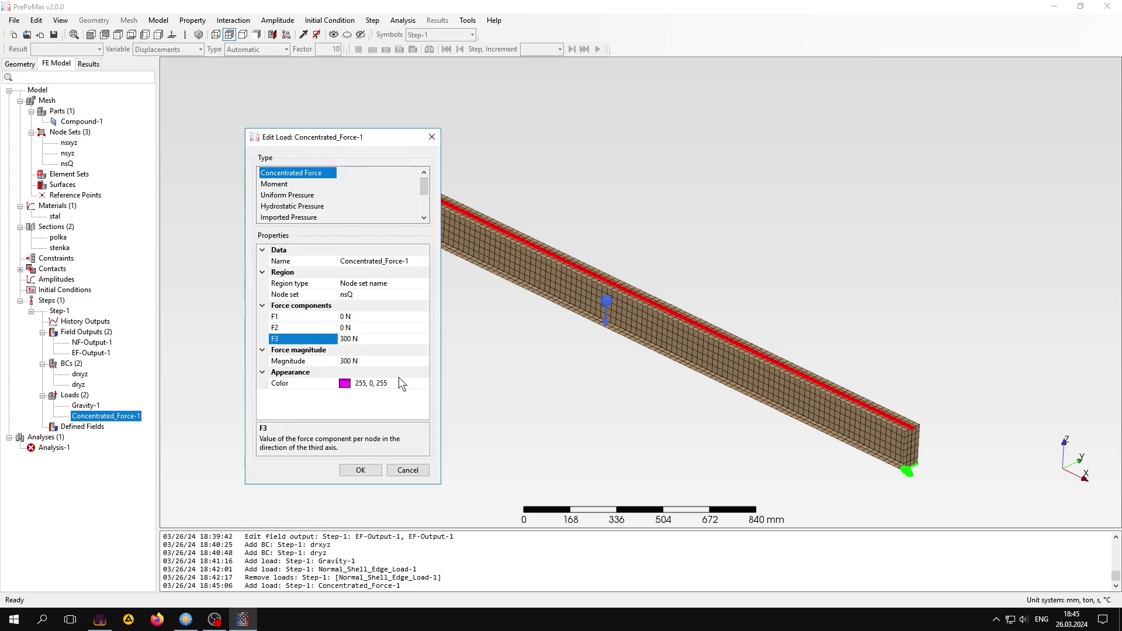
text(-)
click(360, 470)
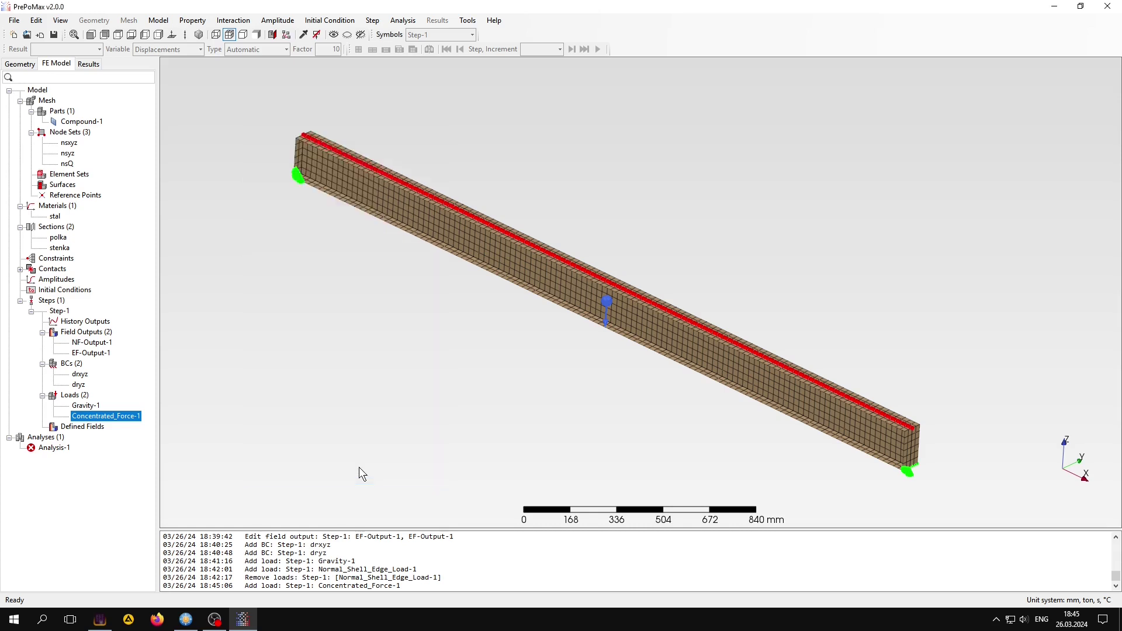
Run Analysis-1 until the job finishes.
click(33, 476)
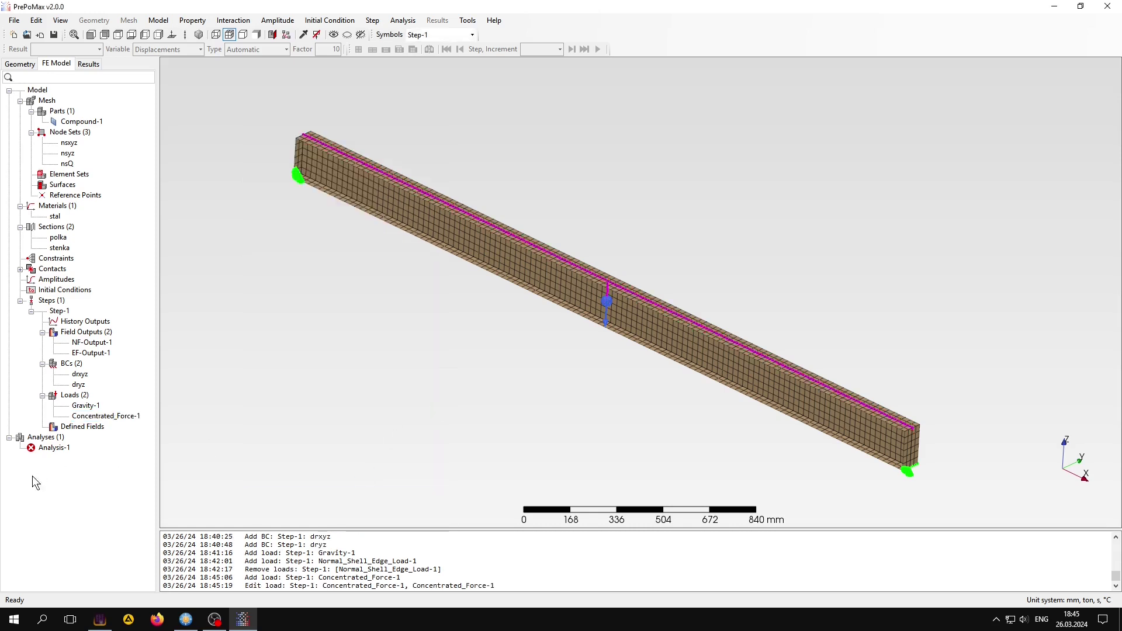
right_click(46, 450)
click(86, 484)
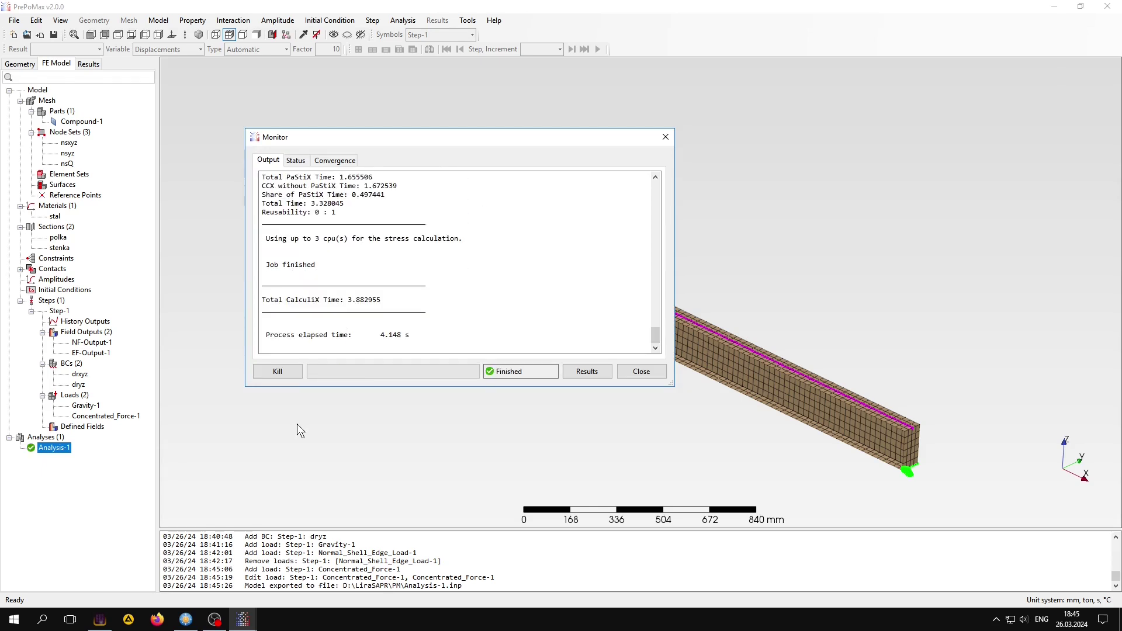
Open the Analysis-1 displacement results with deformation scale Automatic x 2.
click(596, 373)
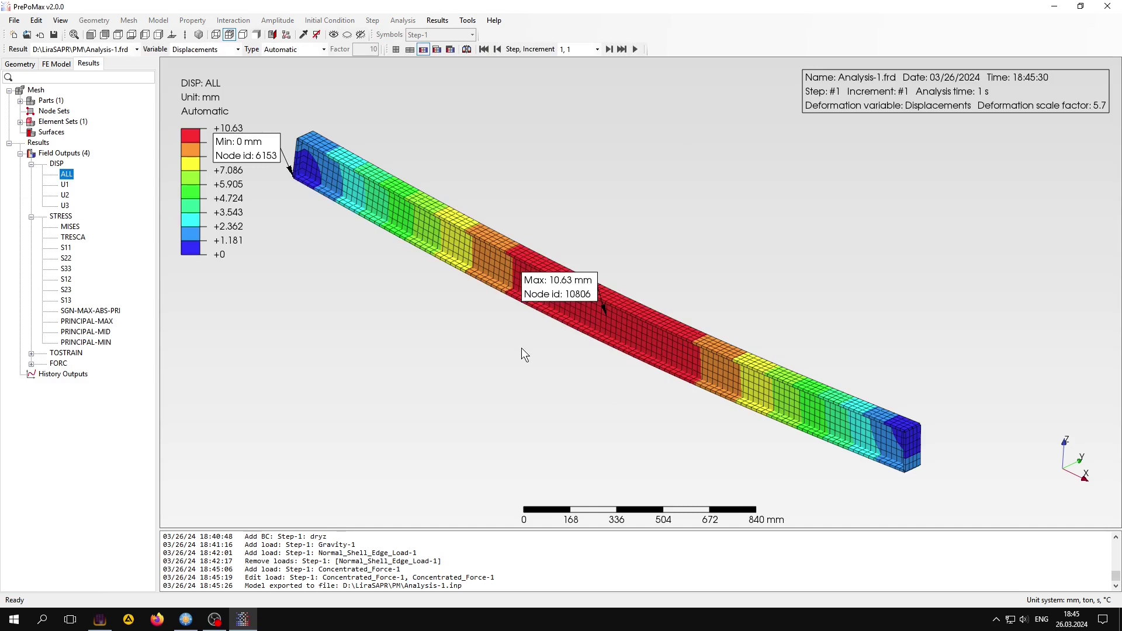
click(62, 63)
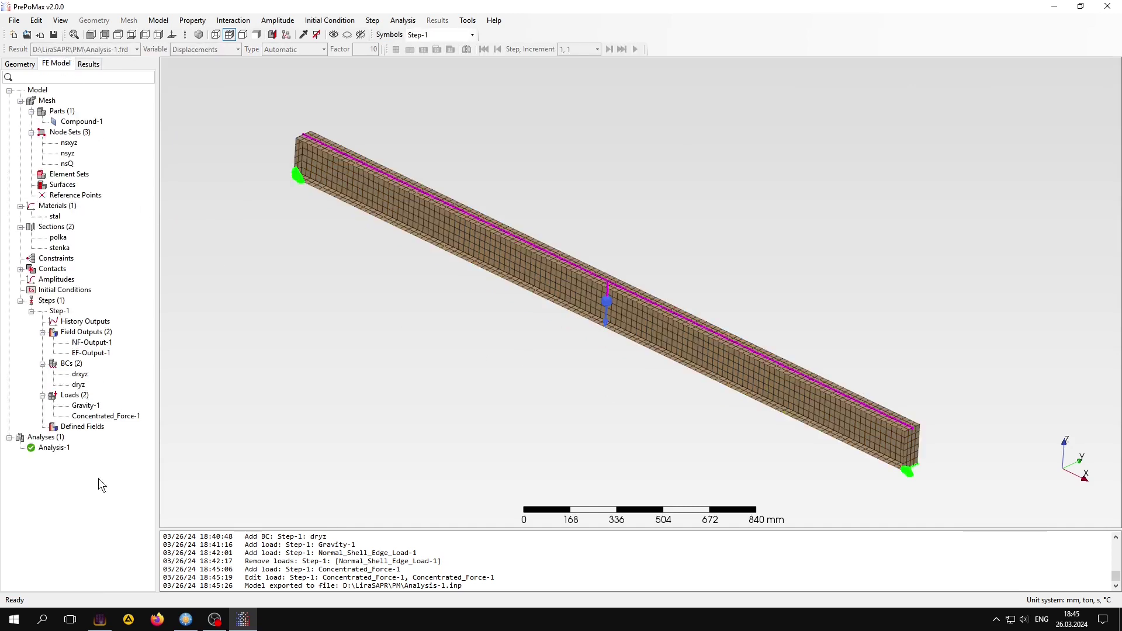
right_click(51, 449)
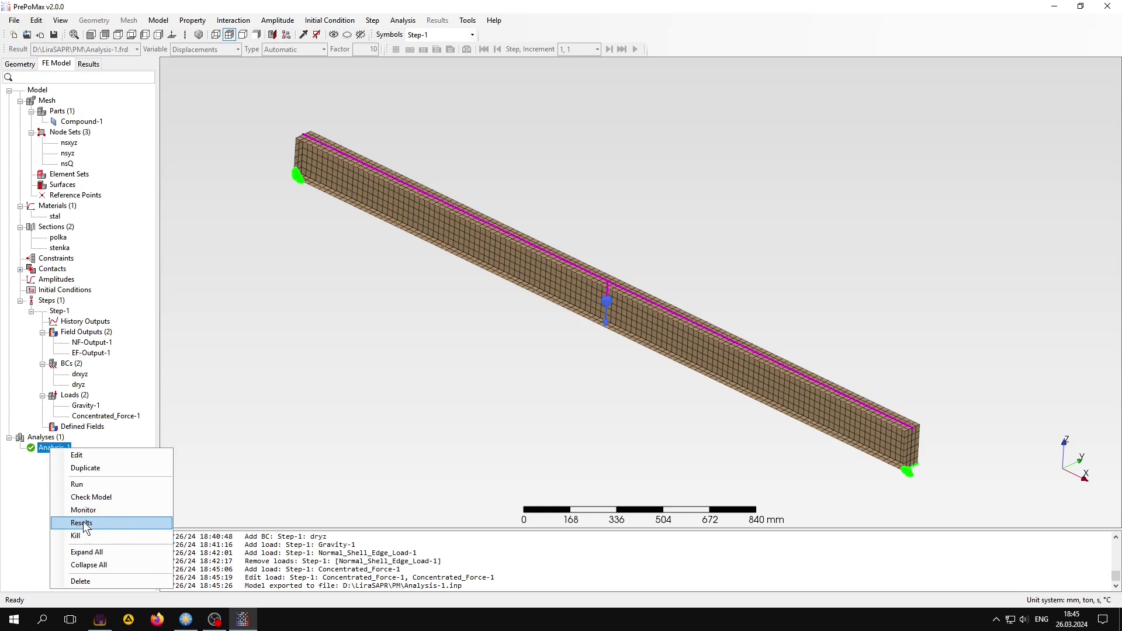
click(286, 478)
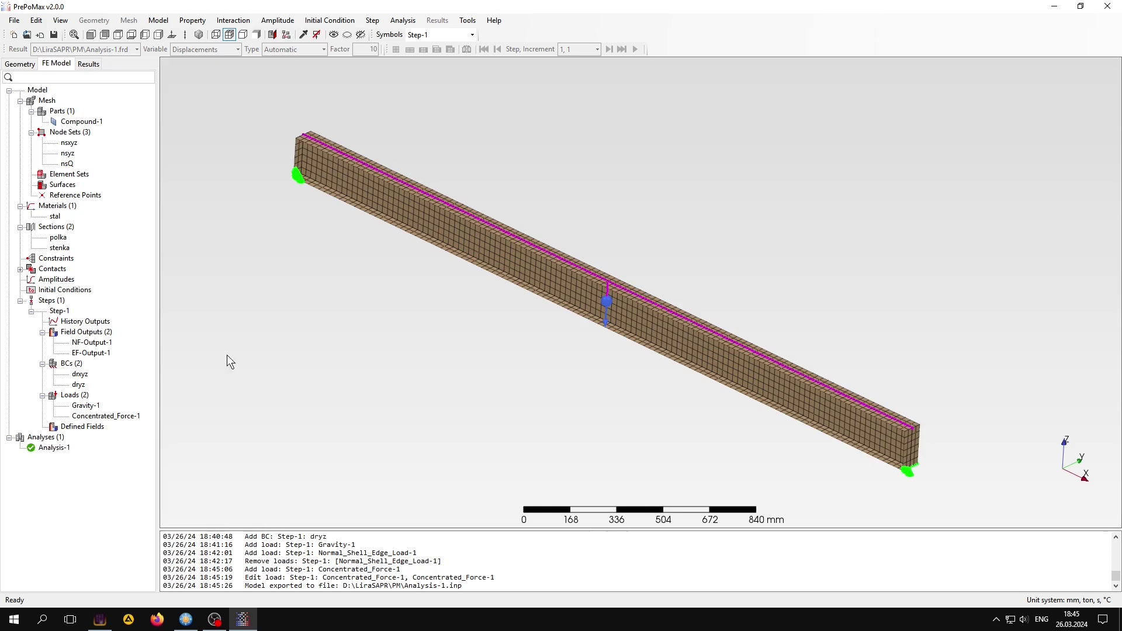
click(88, 64)
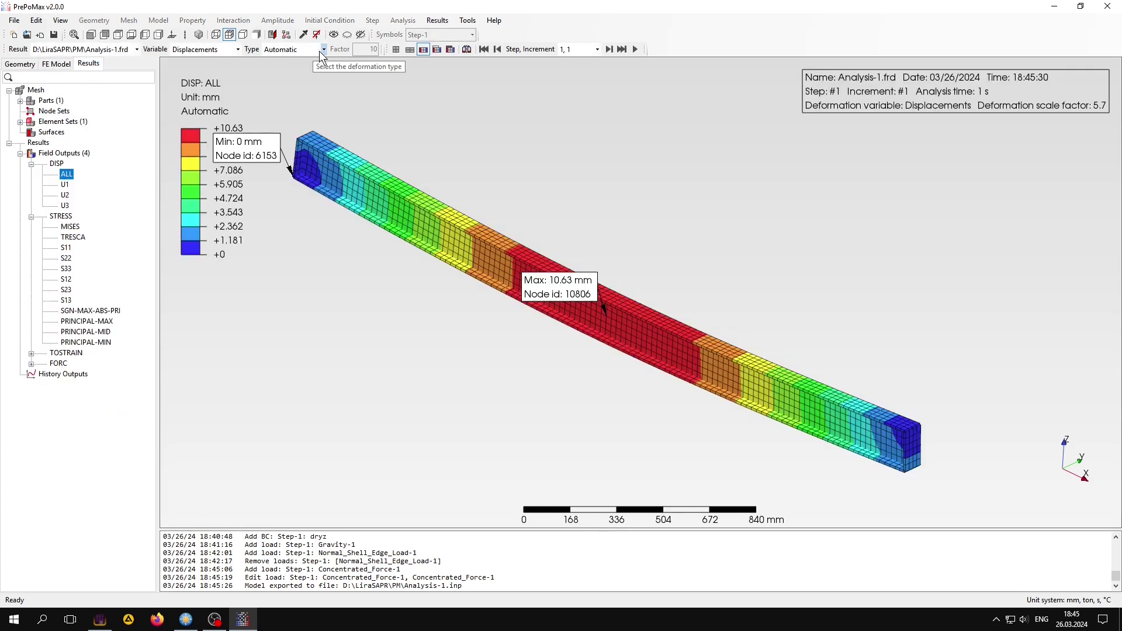
click(323, 49)
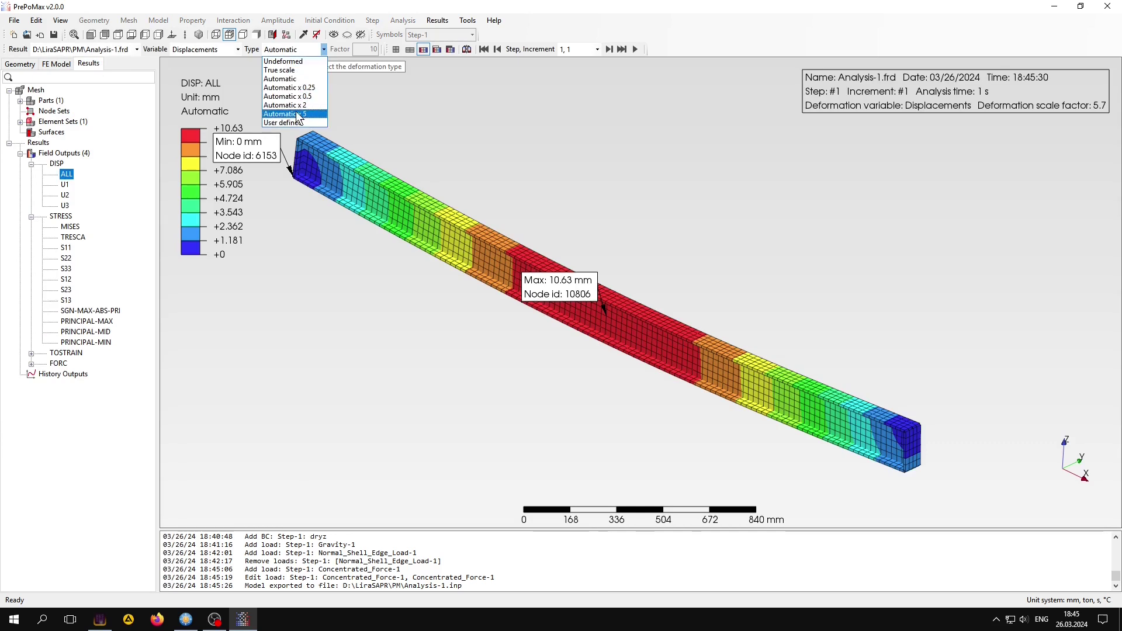
click(289, 105)
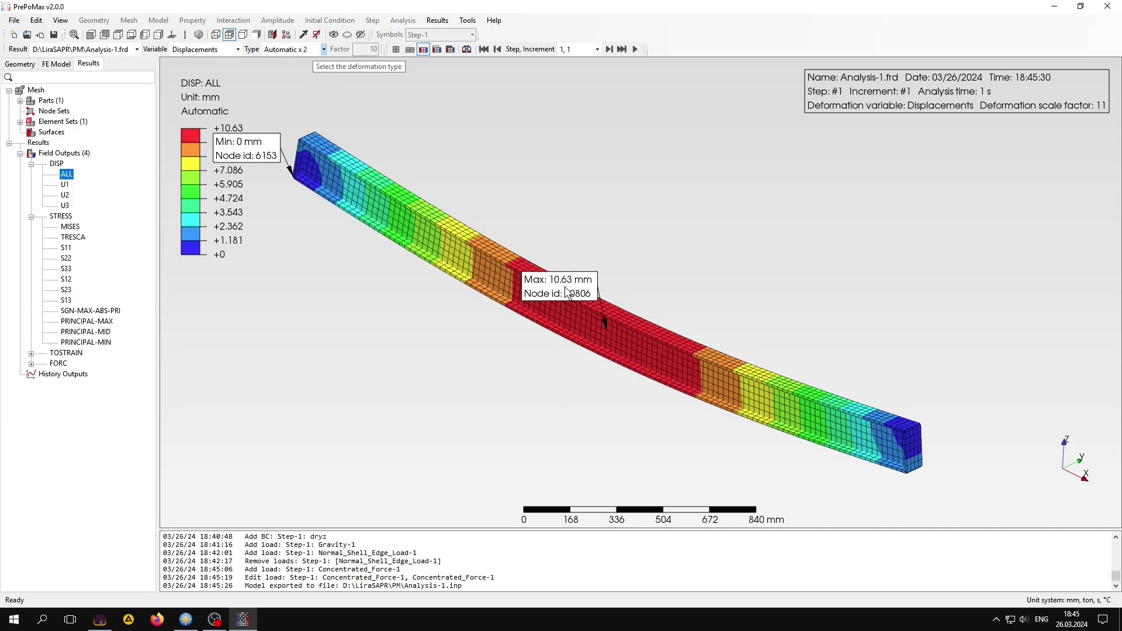
drag(566, 290, 714, 210)
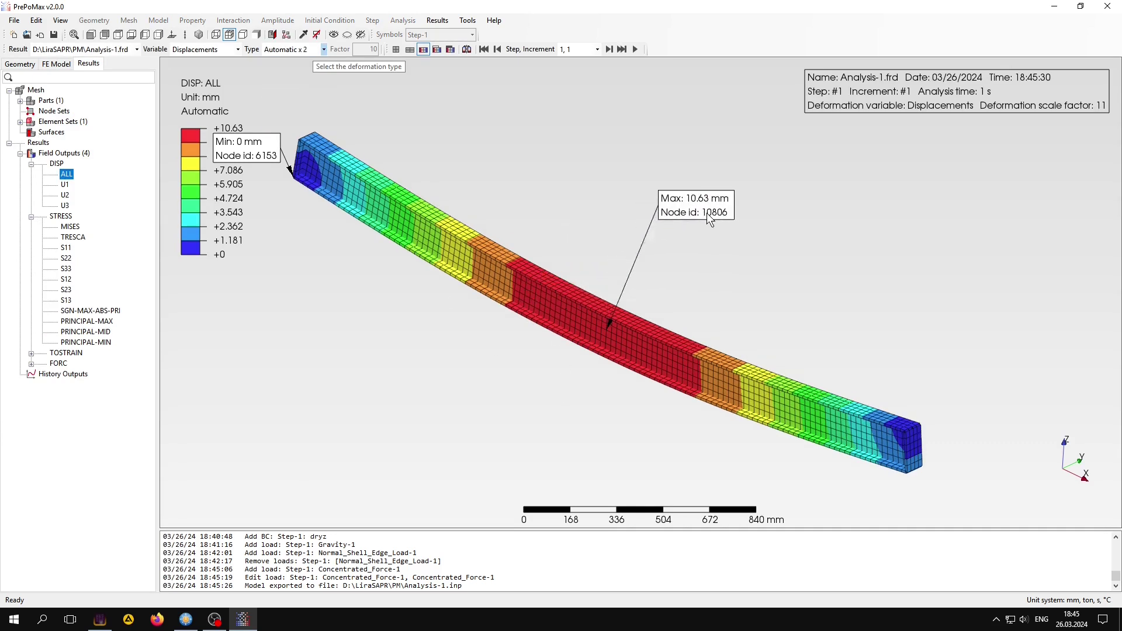
Display the U3 displacement, then von Mises, Tresca and S11 stress contours.
click(65, 206)
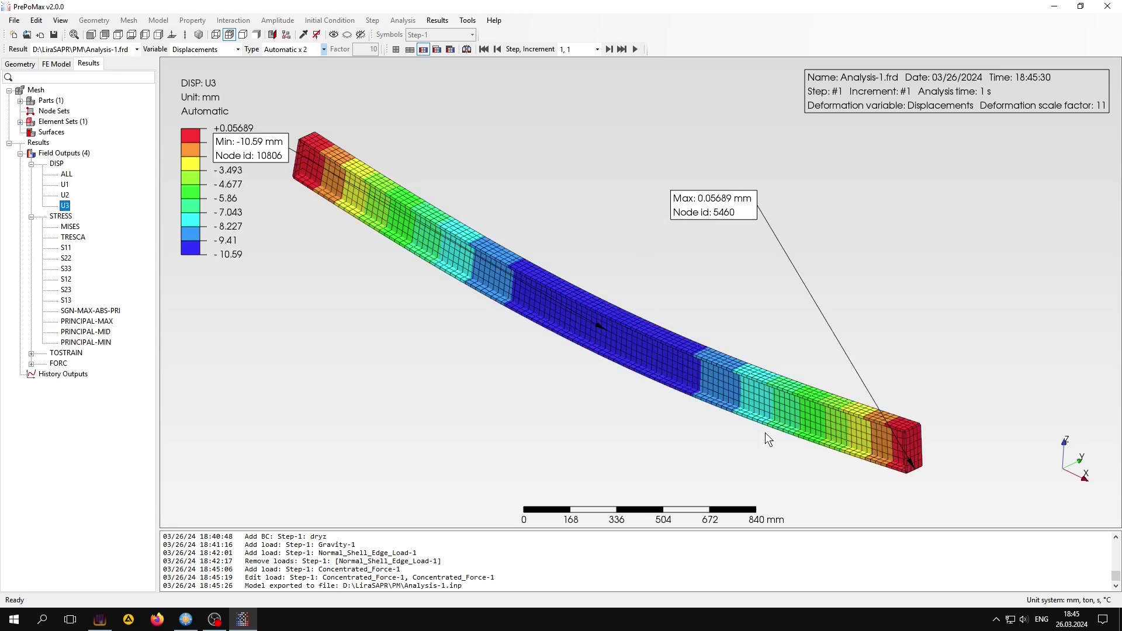
mouse_move(767, 439)
middle_down()
mouse_move(751, 405)
mouse_move(773, 421)
middle_up()
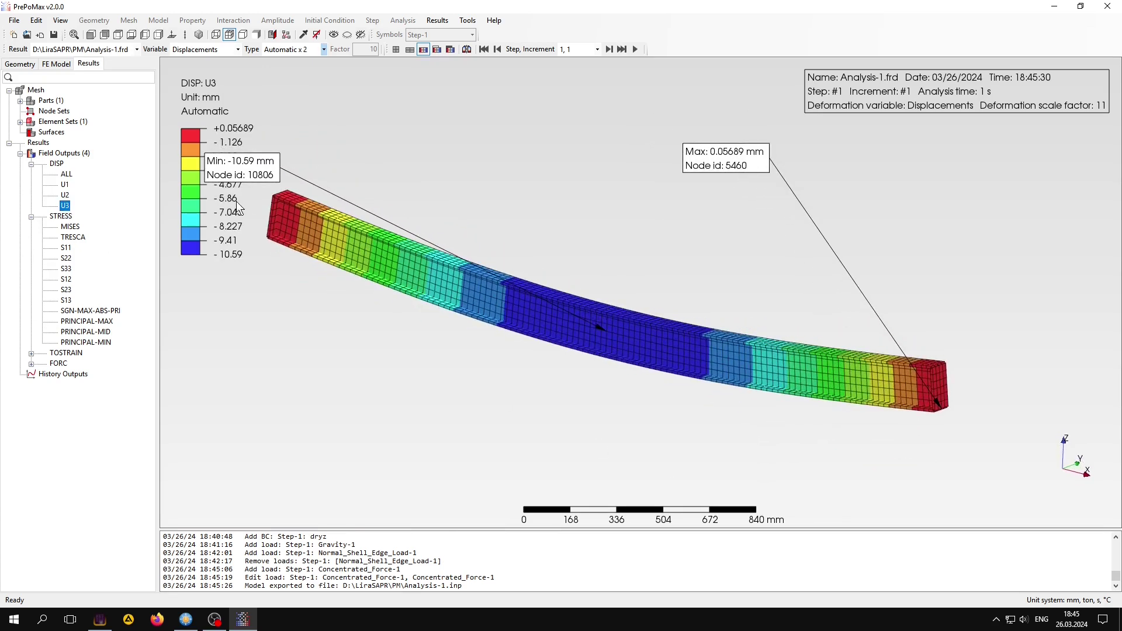
mouse_move(239, 170)
mouse_down()
mouse_move(622, 203)
mouse_move(376, 121)
mouse_up()
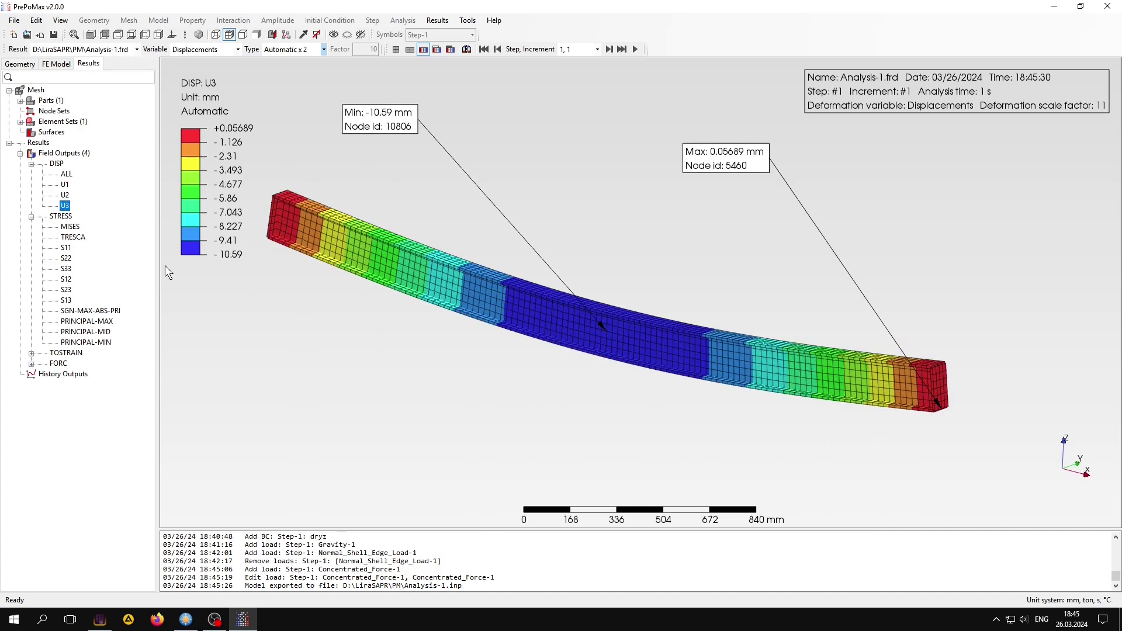
click(71, 226)
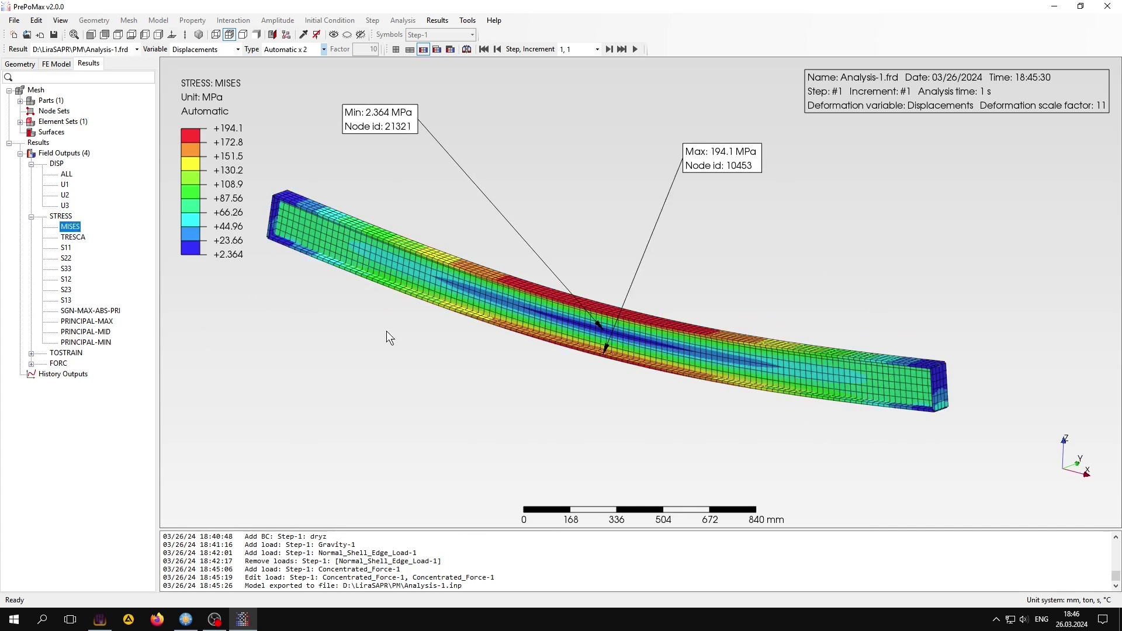
middle_drag(387, 332, 388, 353)
click(73, 237)
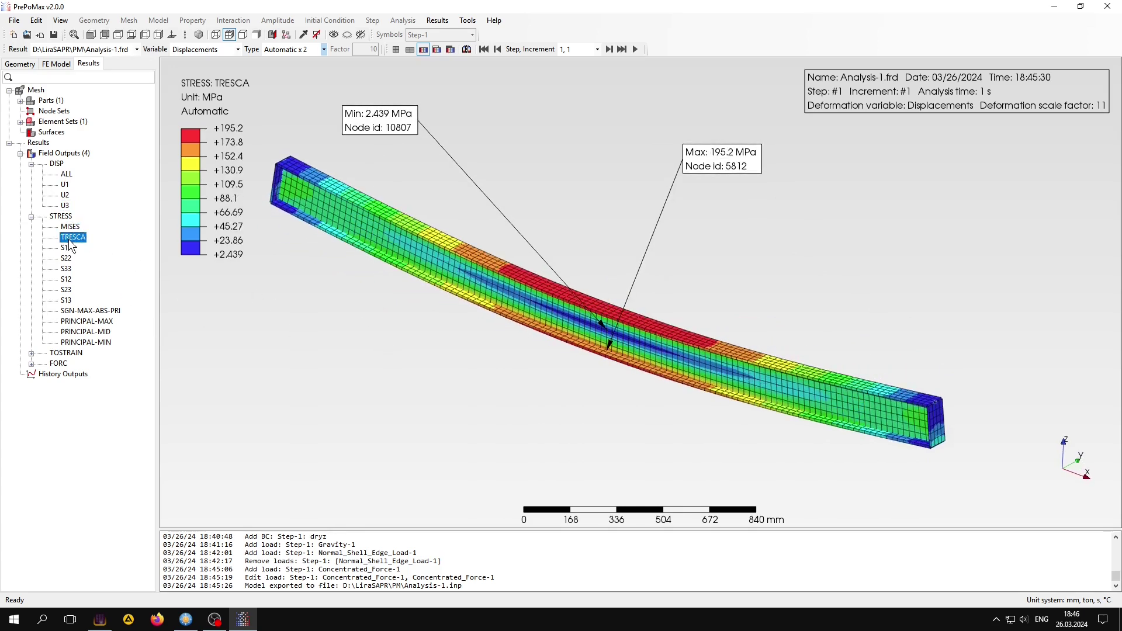
click(66, 247)
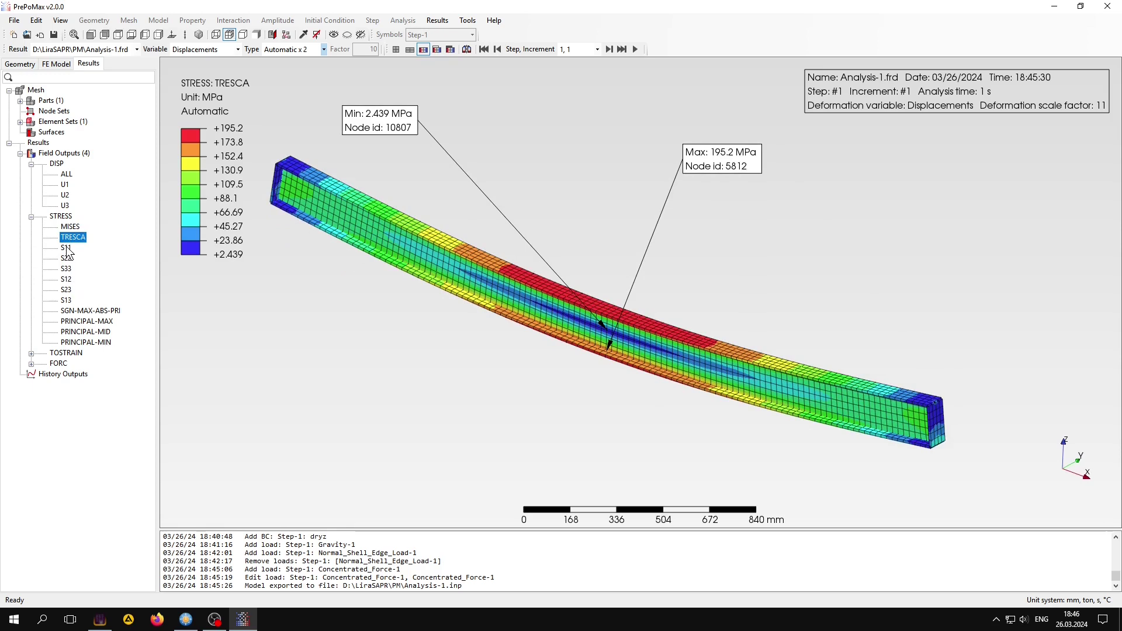
Display signed max-abs, maximum, middle and minimum principal stress contours.
click(66, 311)
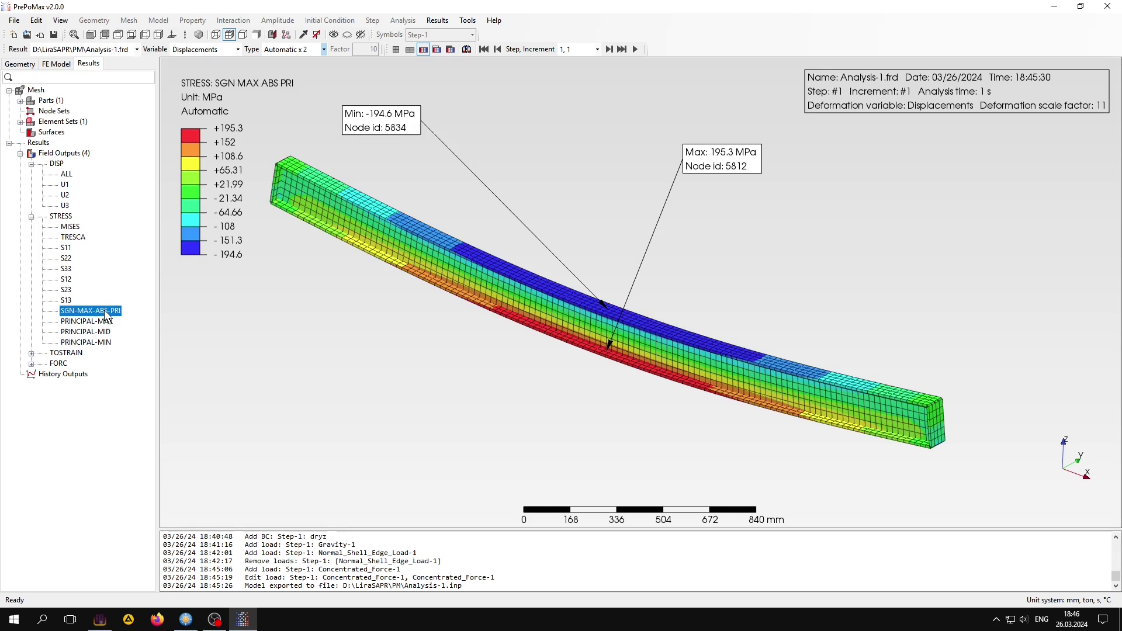
drag(758, 161, 530, 384)
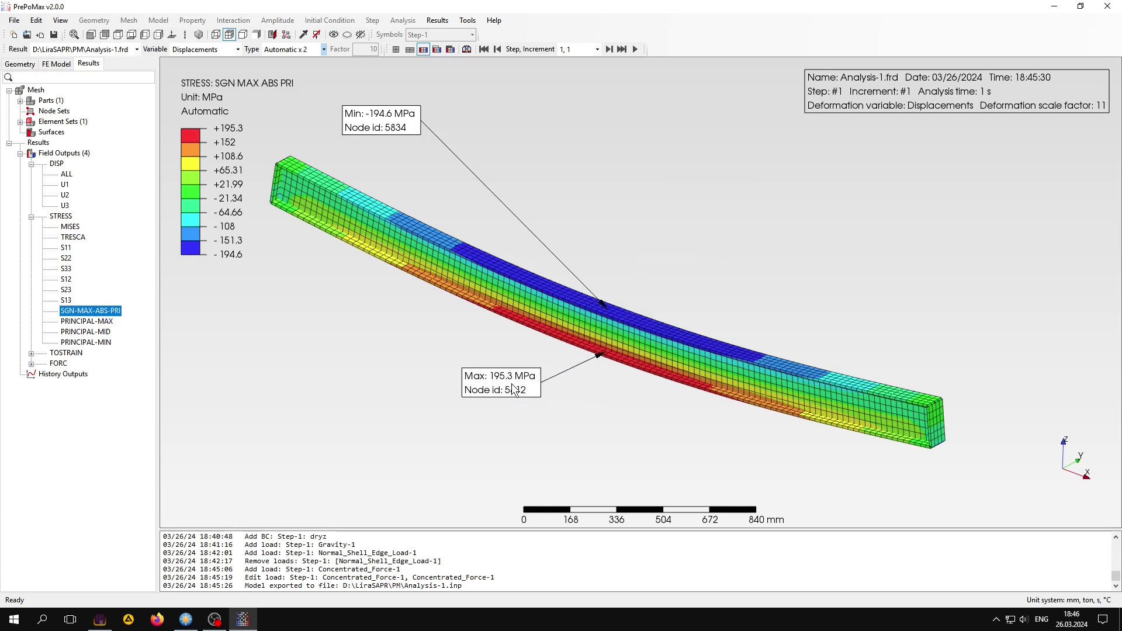
drag(414, 131, 538, 227)
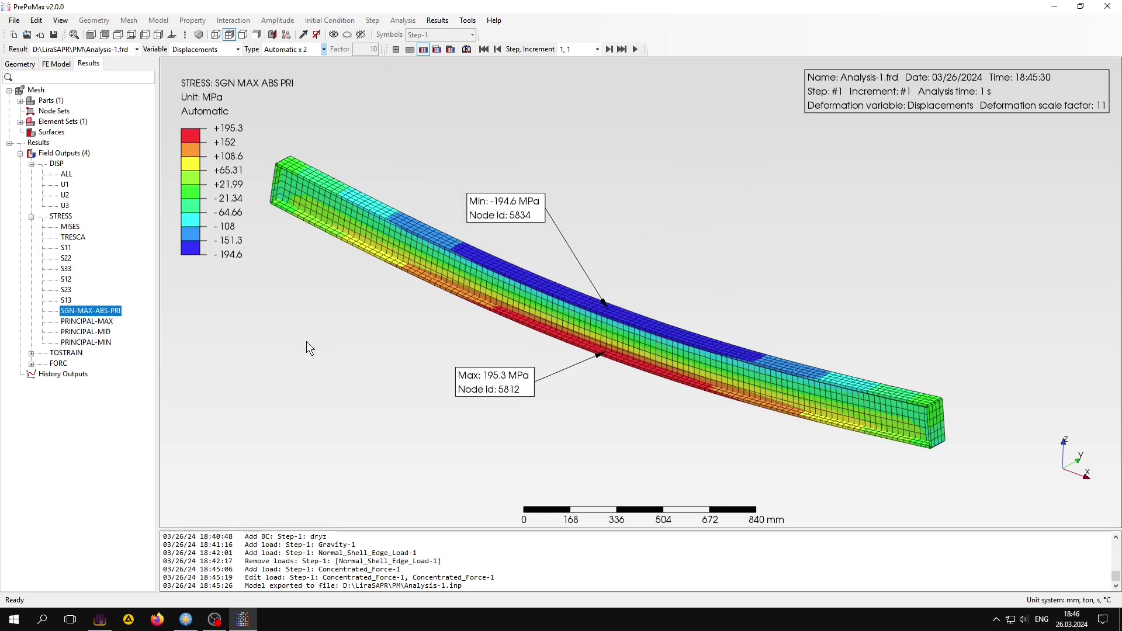
click(105, 322)
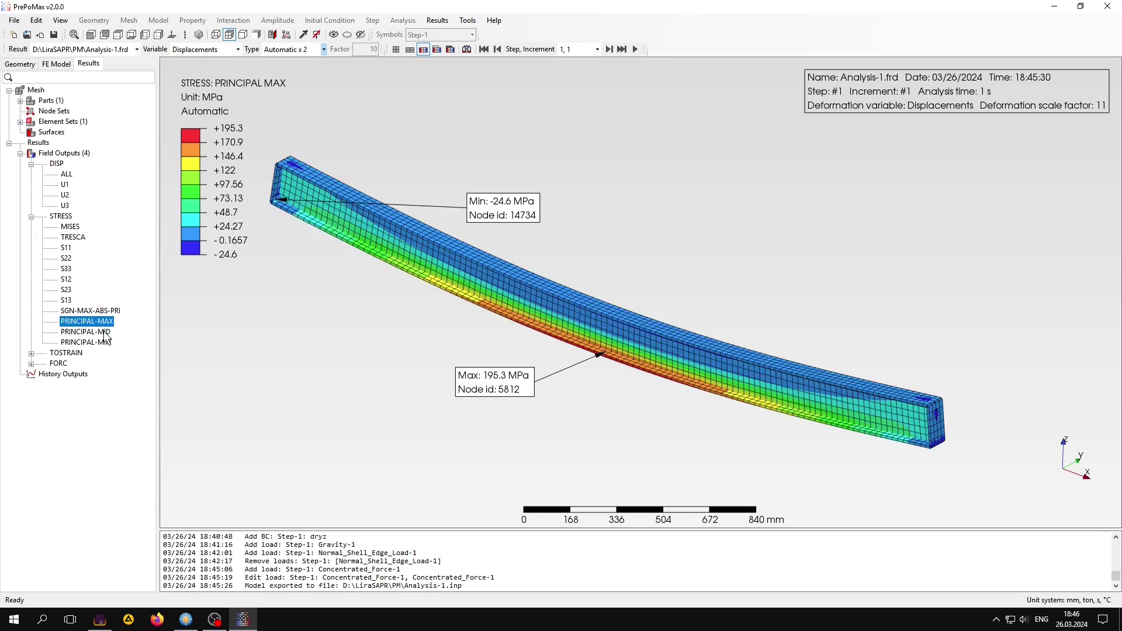
click(105, 332)
click(105, 342)
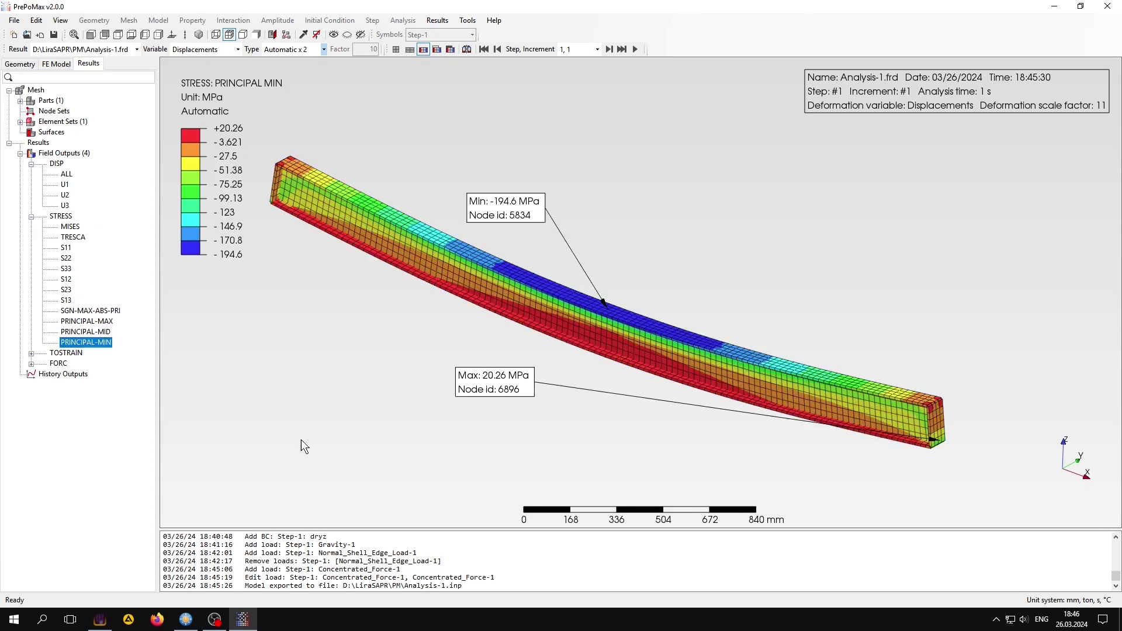
Query top-face nodes, reading -192.4 MPa minimum principal stress at node 25535.
click(303, 35)
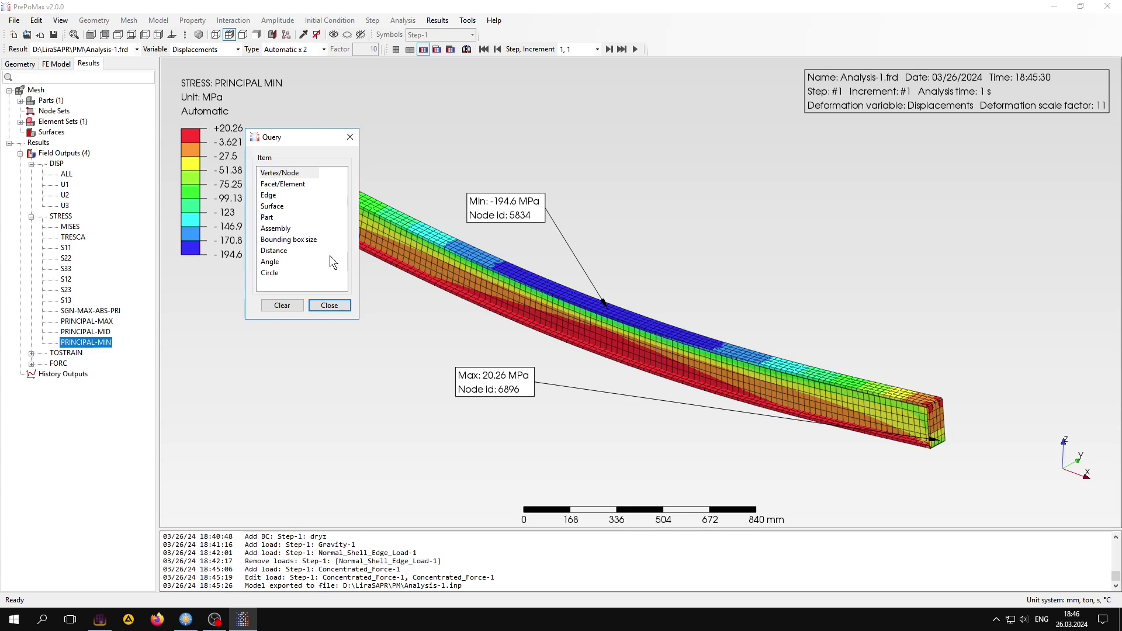
click(596, 303)
scroll(596, 304, up, 1)
scroll(596, 304, up, 3)
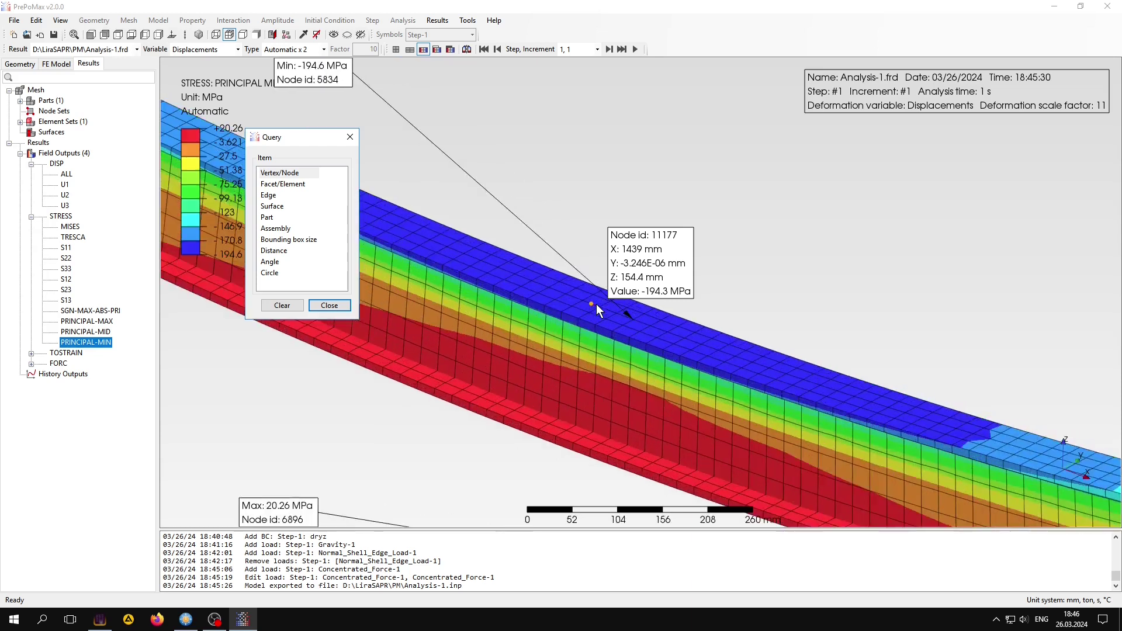
click(594, 307)
click(587, 291)
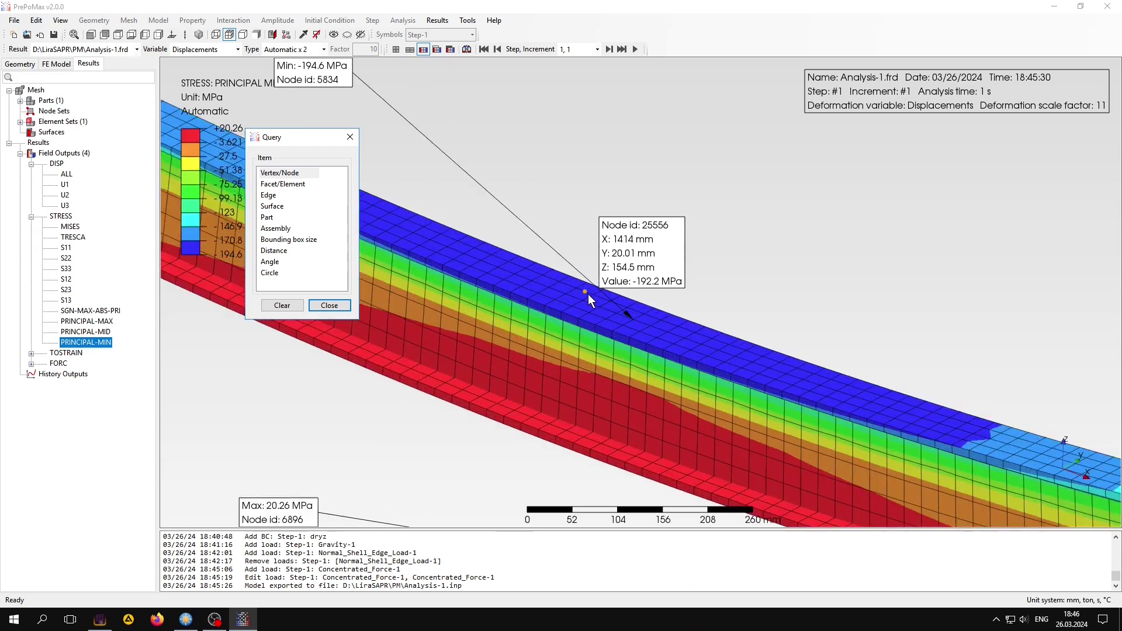
click(590, 293)
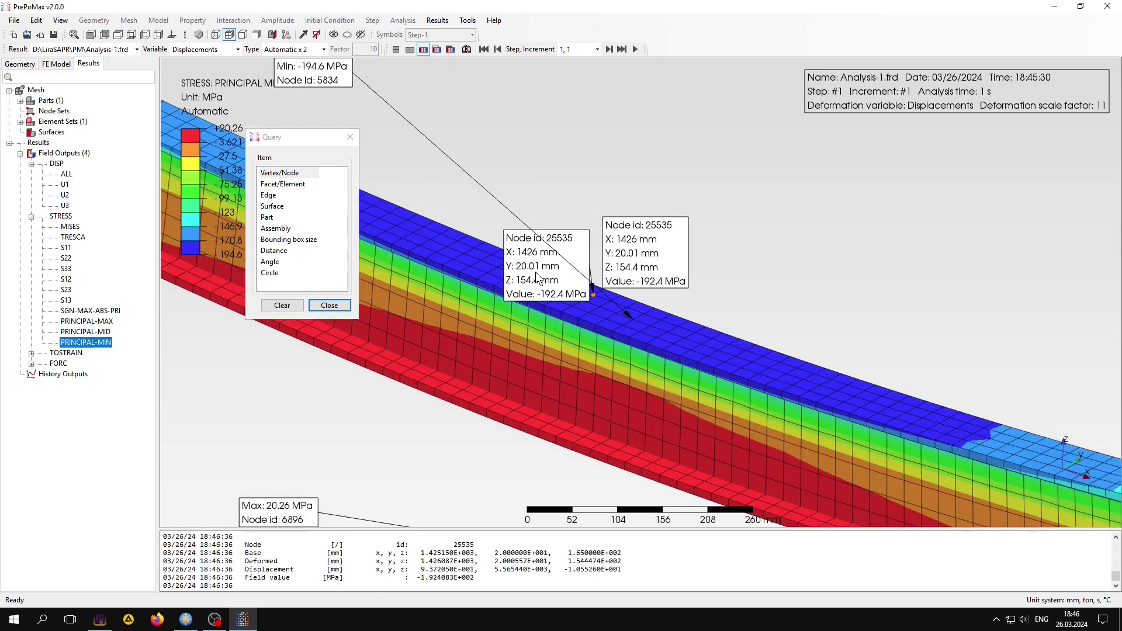
drag(523, 283, 697, 187)
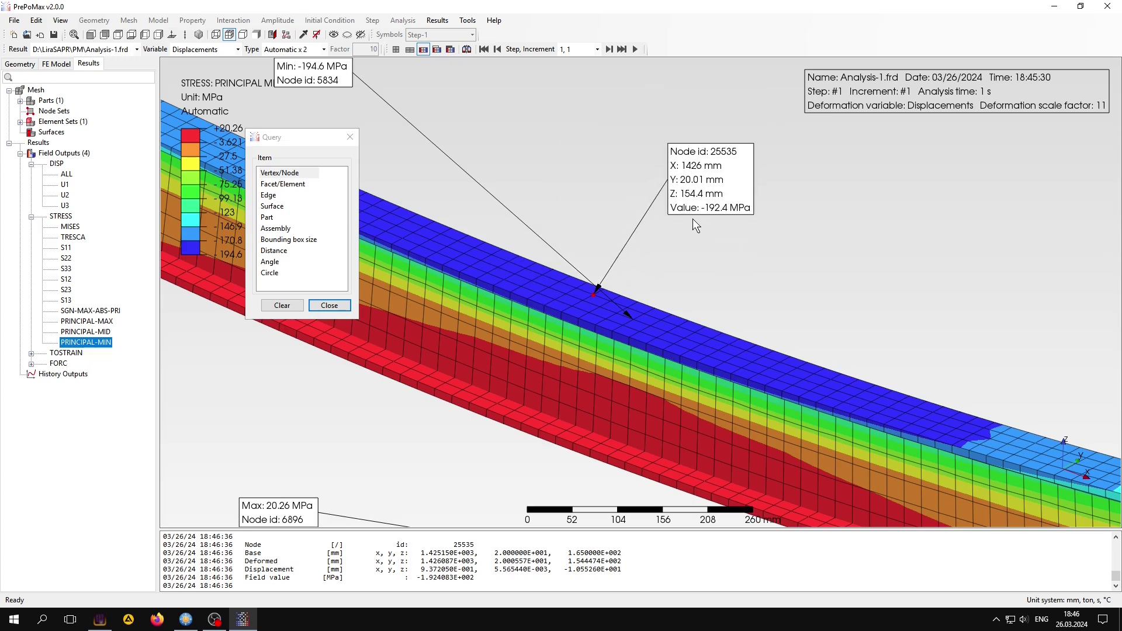
Clear the query annotations and close the Query tool.
click(281, 308)
click(549, 335)
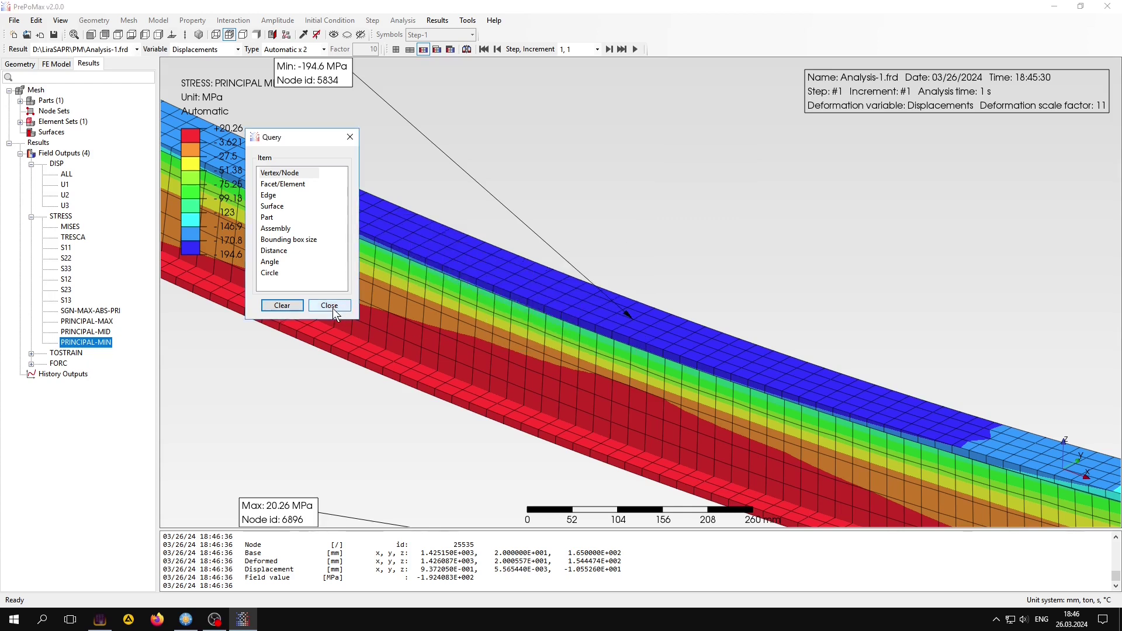
click(329, 304)
middle_drag(595, 286, 557, 292)
Play the PRINCIPAL-MIN deformation animation, then stop it to return to the static contour.
scroll(558, 292, down, 2)
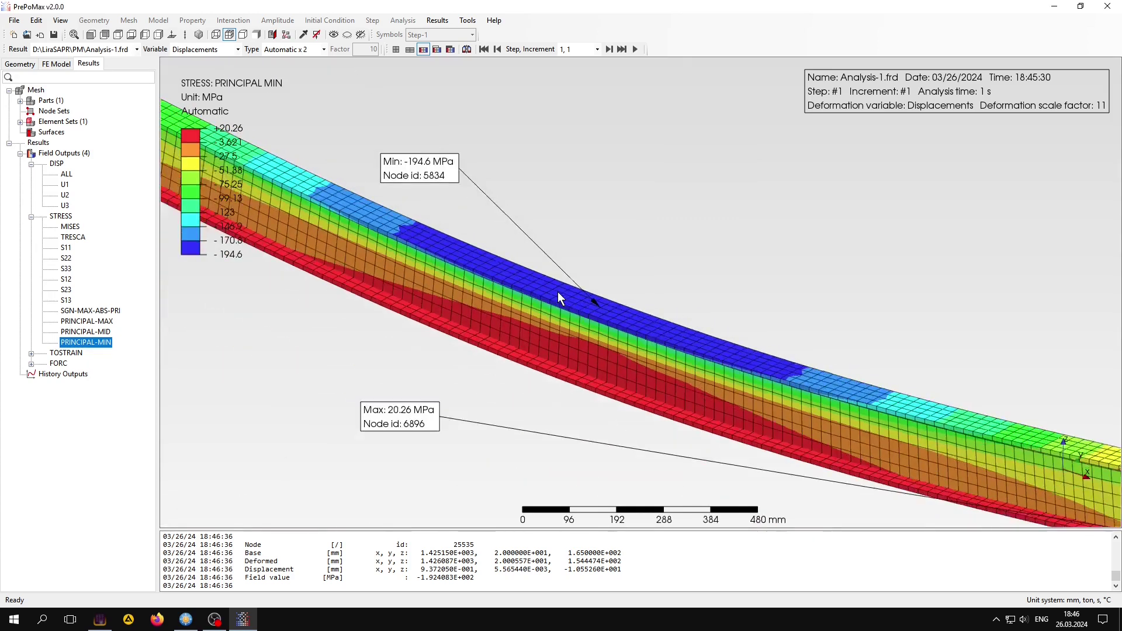
scroll(557, 292, down, 3)
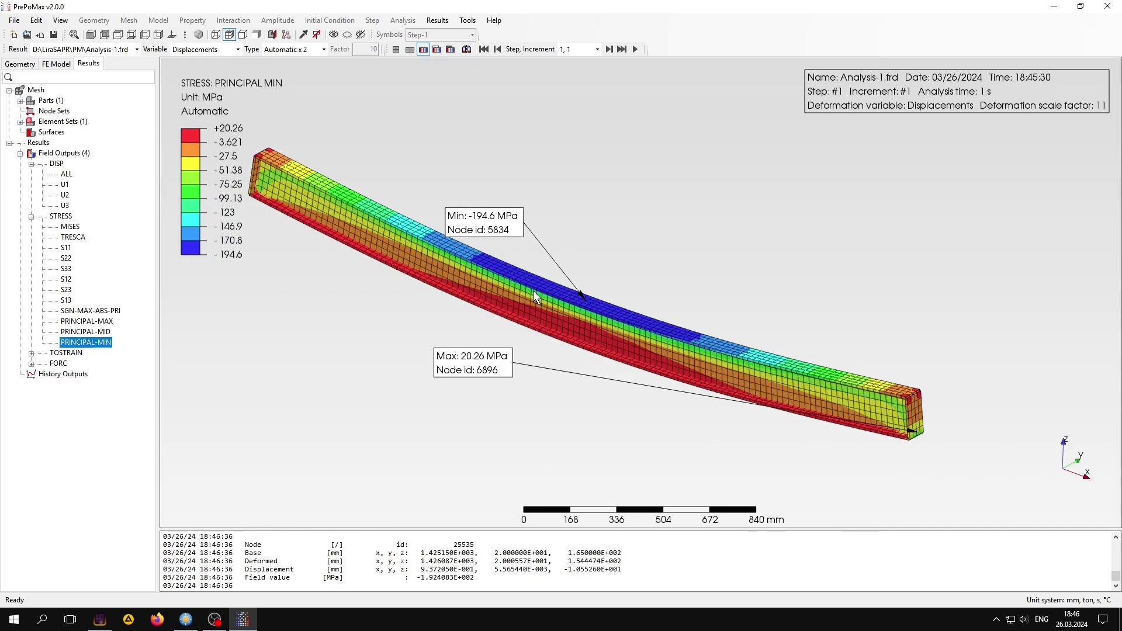
mouse_move(533, 290)
middle_down()
mouse_move(562, 299)
mouse_move(575, 289)
middle_up()
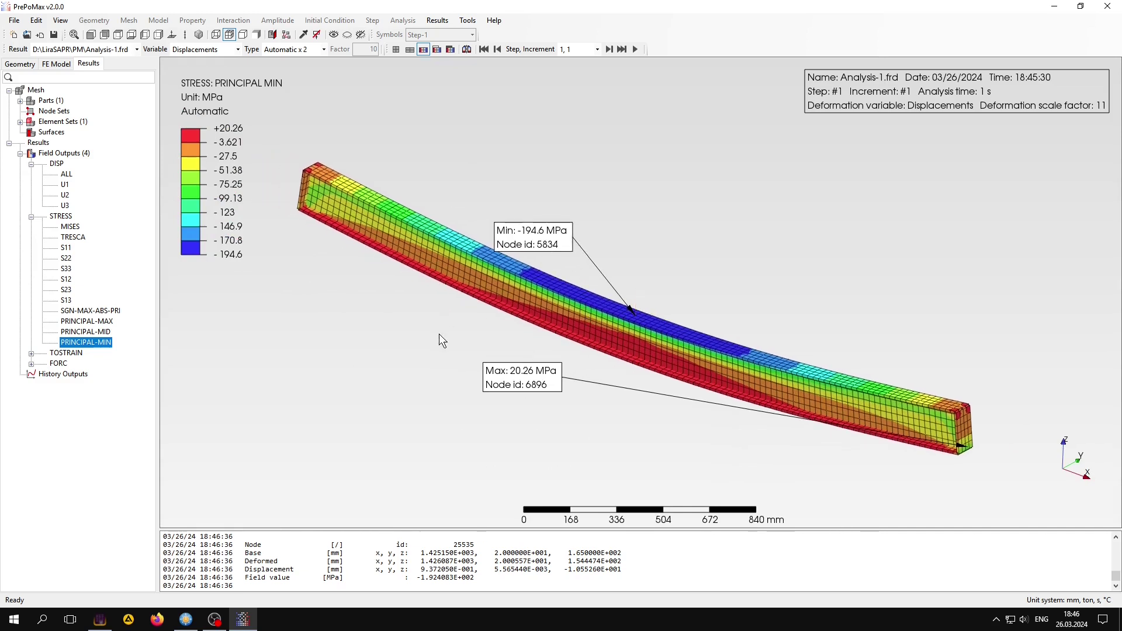
click(635, 51)
click(353, 165)
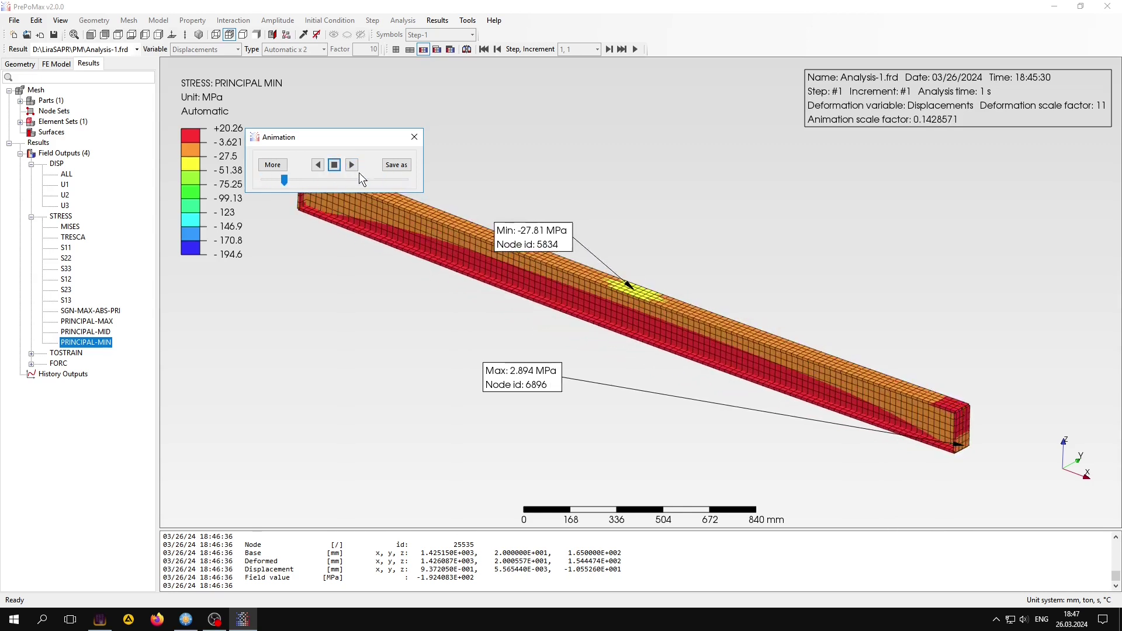
click(414, 137)
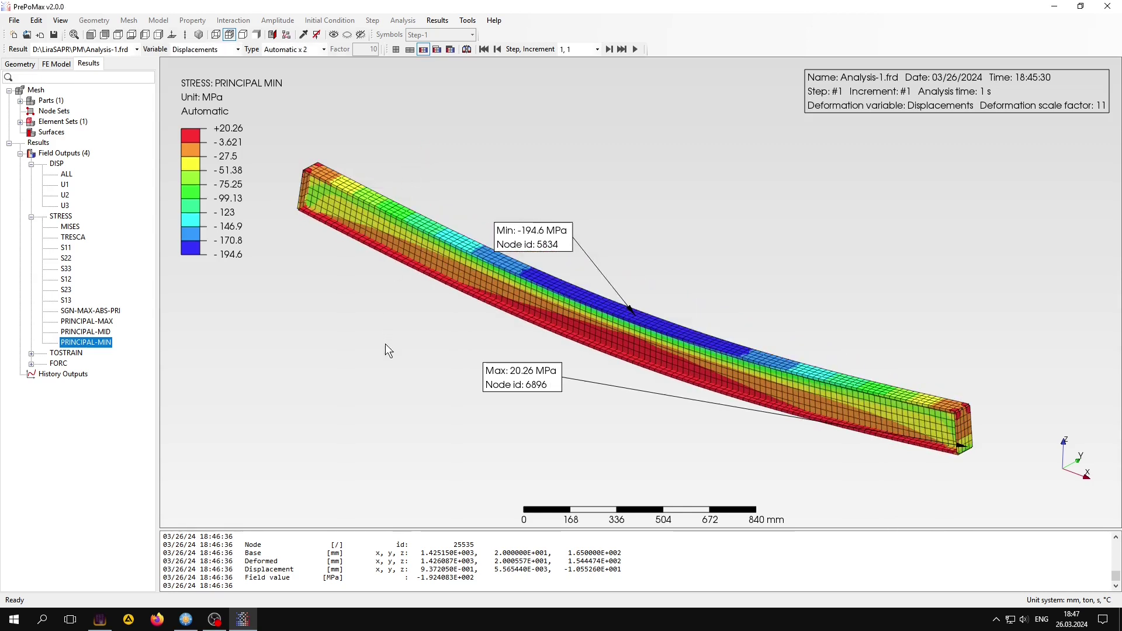
View the beam from the front and zoom in on its left end.
click(131, 35)
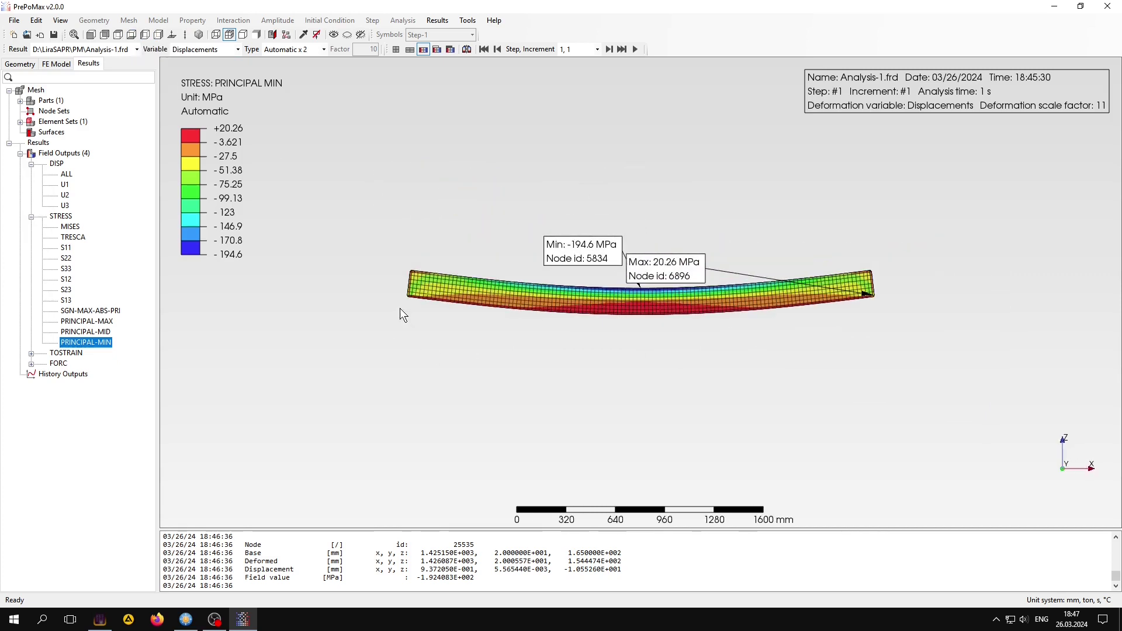
scroll(398, 300, up, 2)
scroll(412, 285, up, 3)
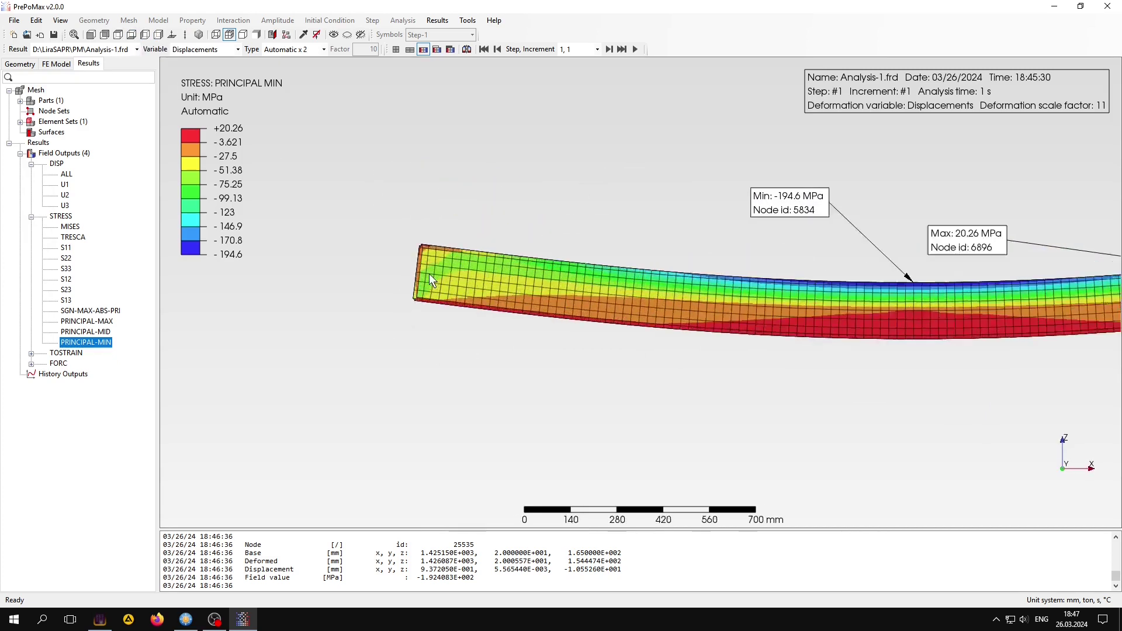
scroll(420, 277, up, 3)
scroll(412, 284, up, 3)
scroll(412, 286, up, 1)
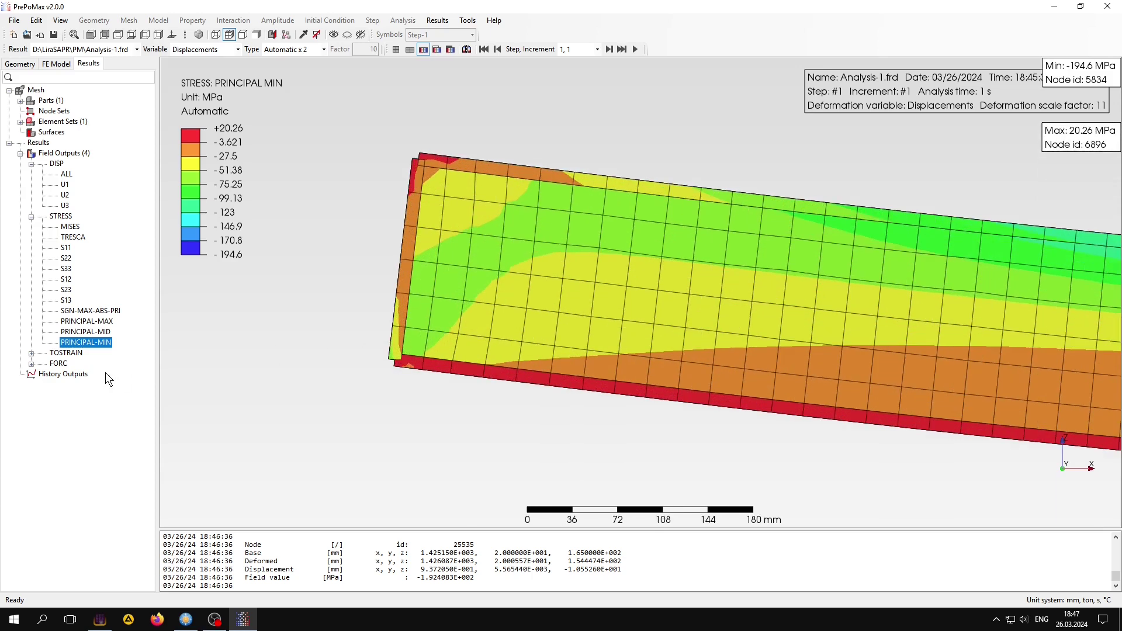
click(47, 377)
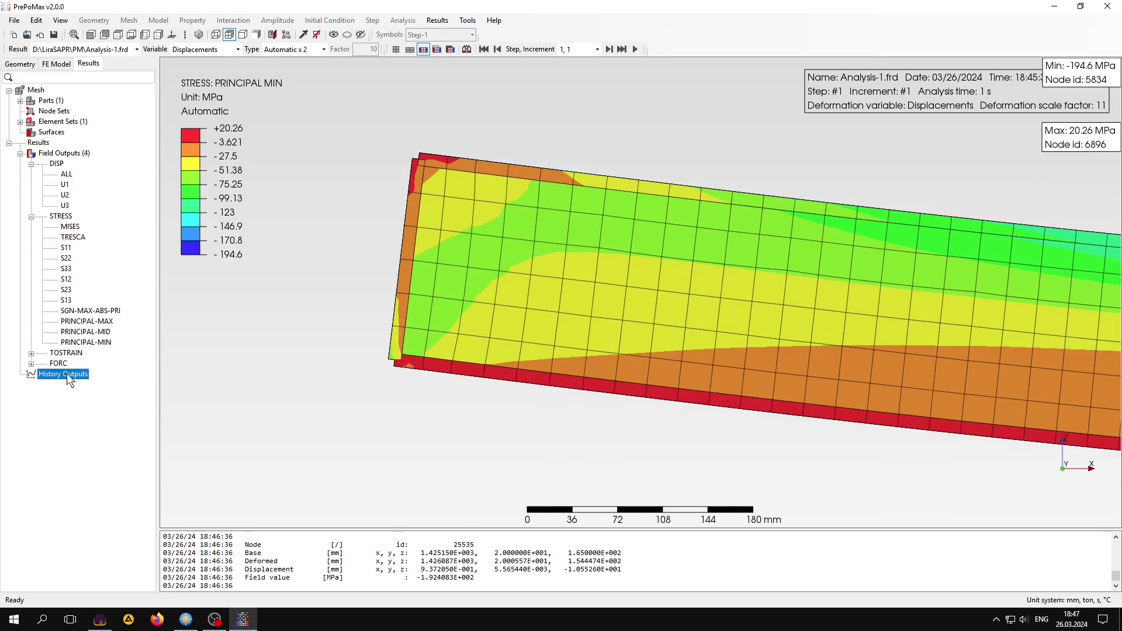
Start a new history output recording field FORC, component F3.
right_click(66, 374)
click(122, 381)
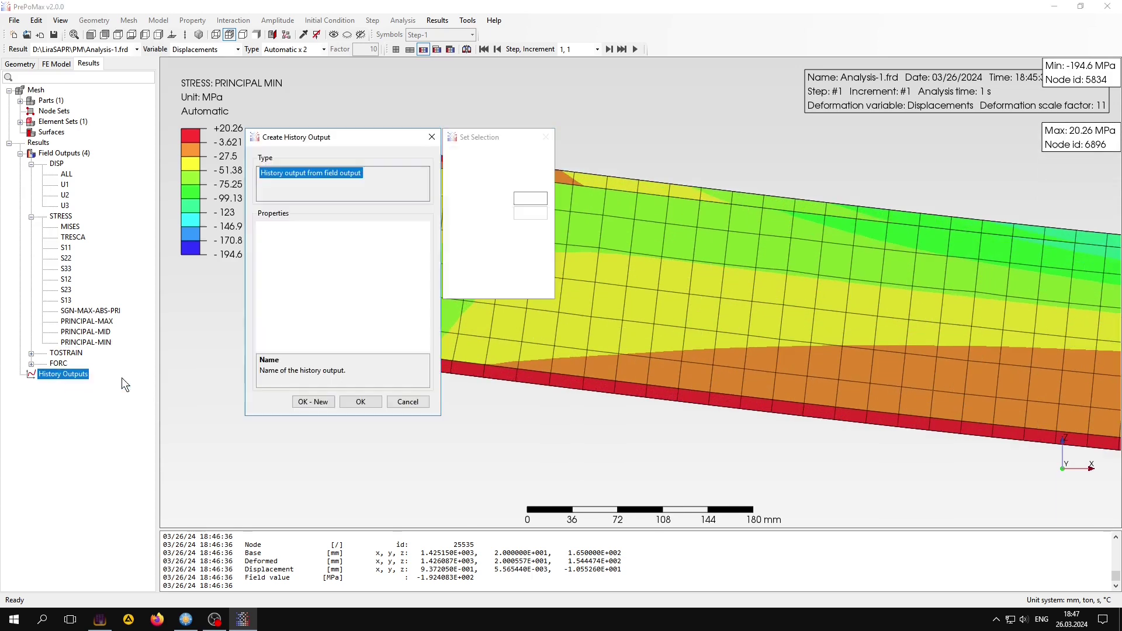
click(370, 251)
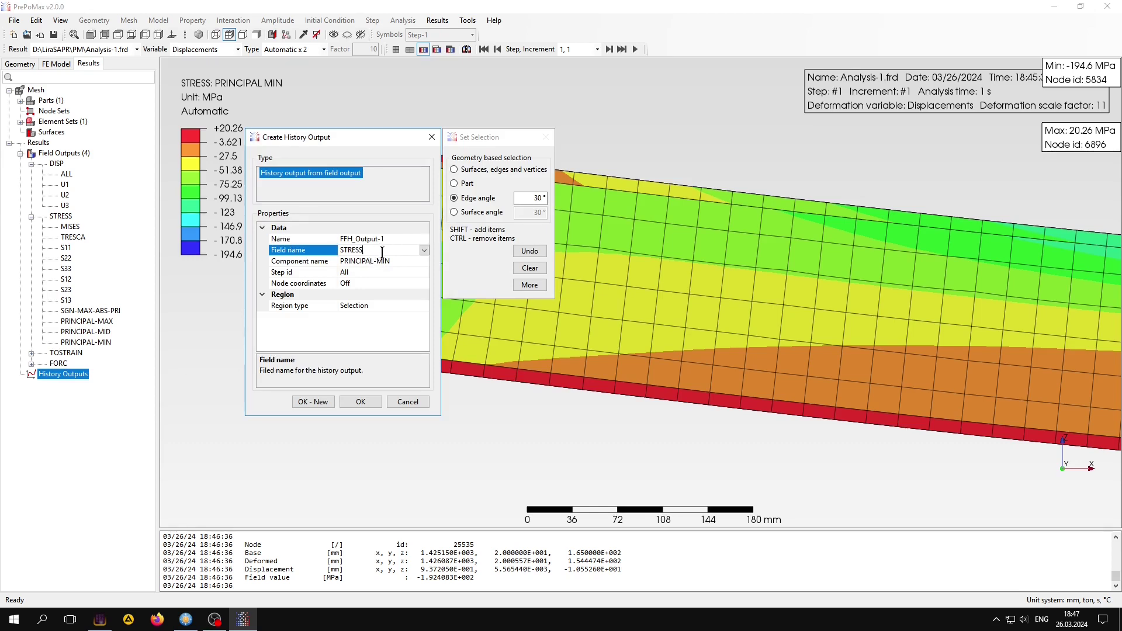
click(423, 251)
click(347, 296)
click(386, 261)
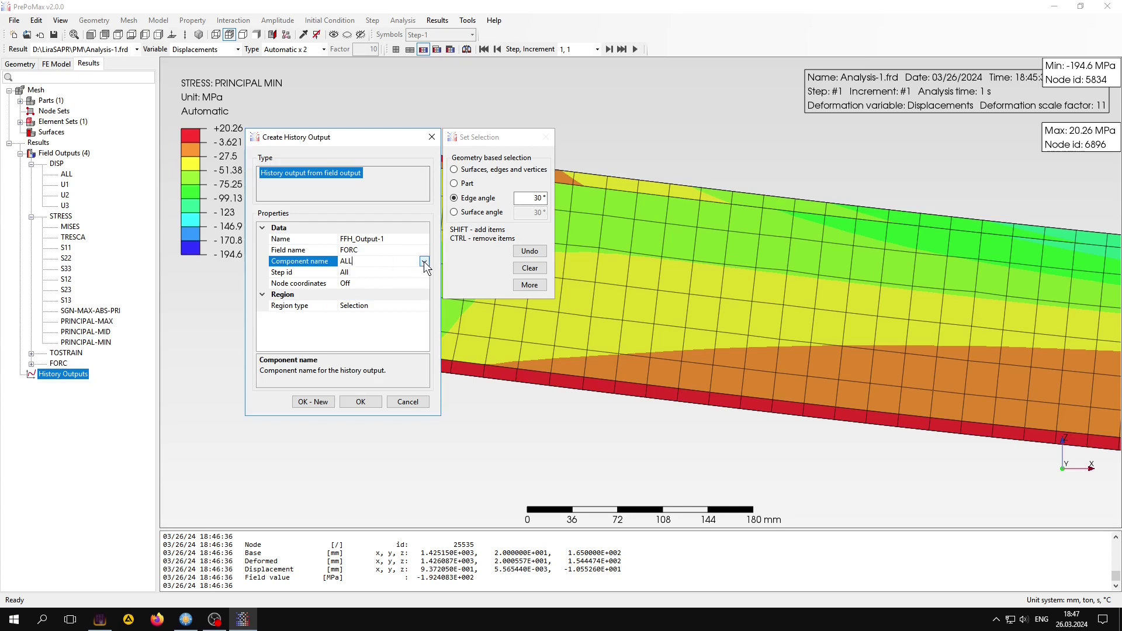
click(423, 261)
click(345, 305)
Box-select the nodes at the beam's lower-left end and create FFH_Output-1.
drag(378, 137, 233, 145)
mouse_move(532, 139)
mouse_down()
mouse_move(378, 107)
mouse_move(373, 89)
mouse_up()
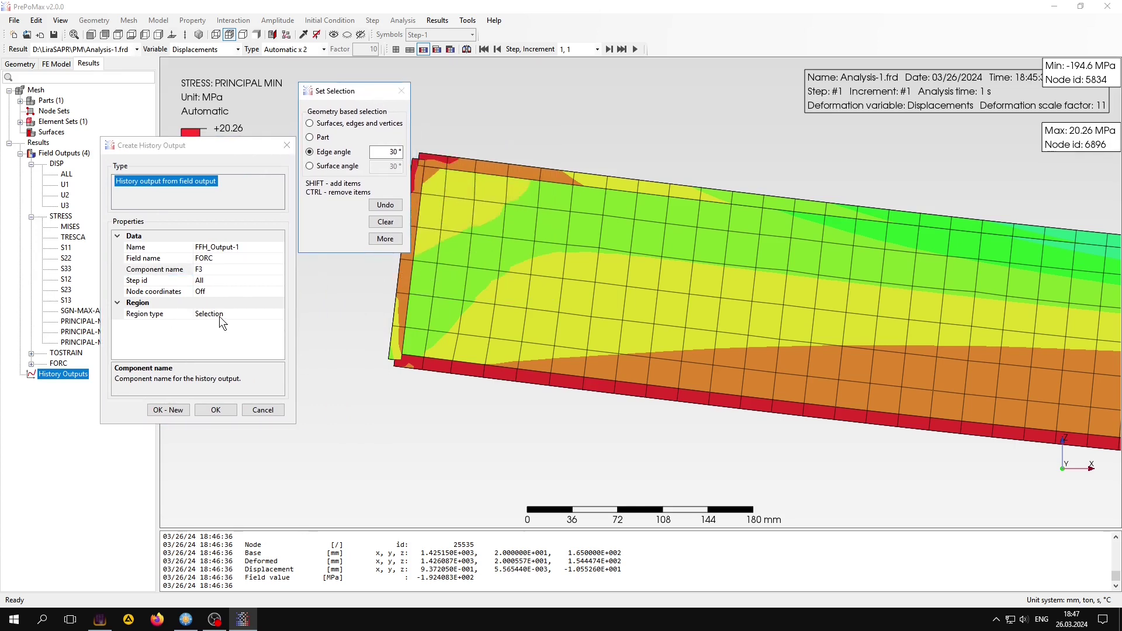
click(376, 352)
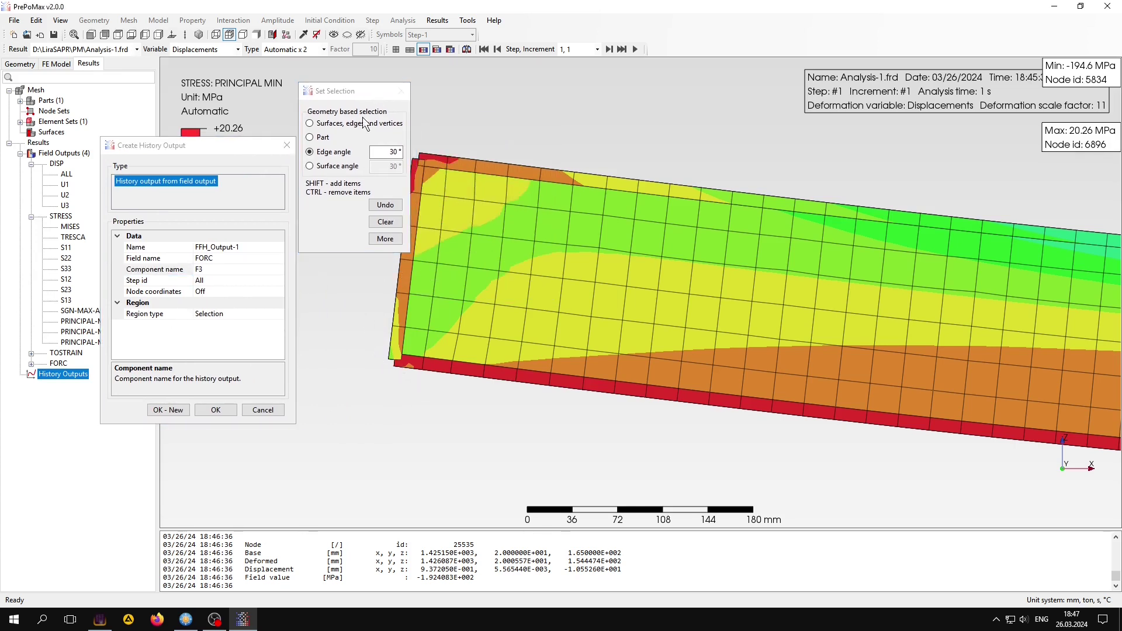
click(327, 123)
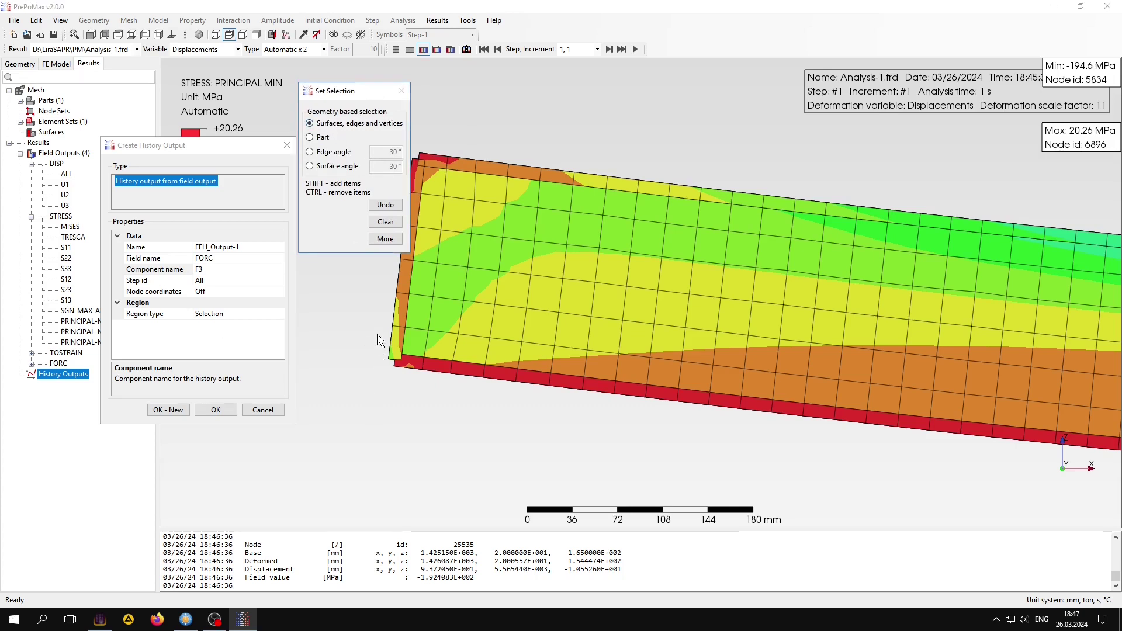
drag(377, 334, 415, 383)
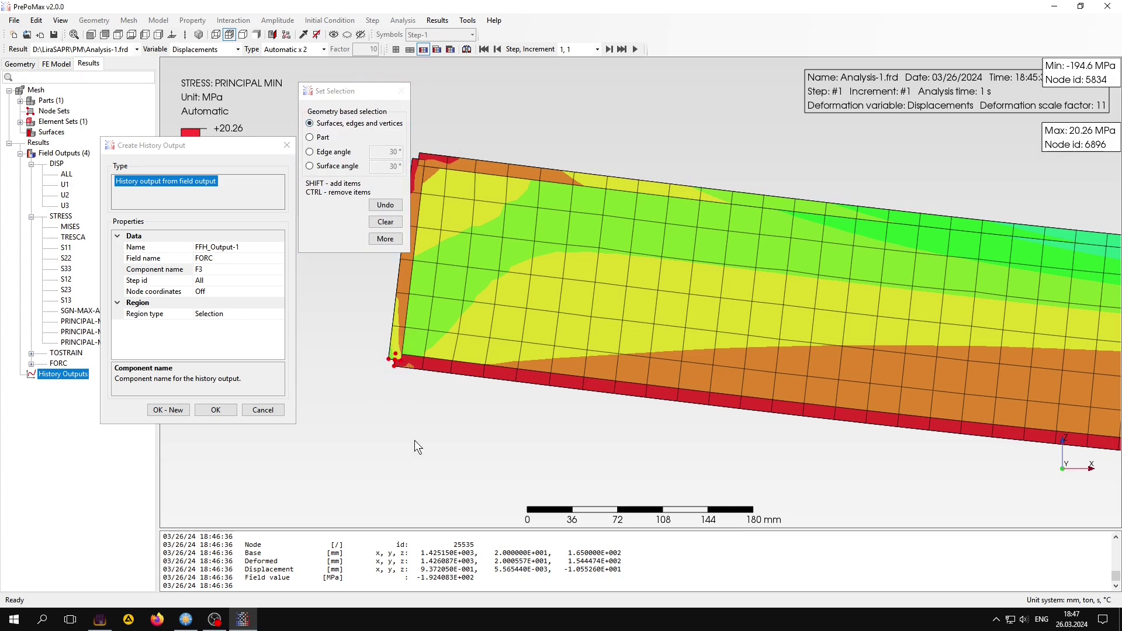
click(209, 410)
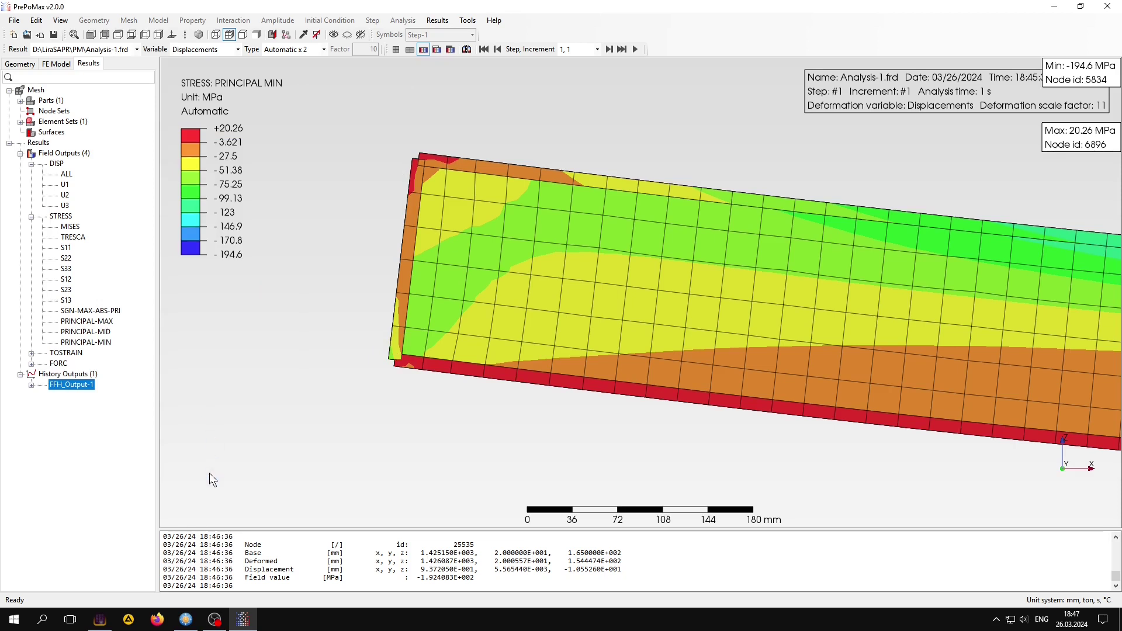
Open the FFH_Output-1 FORC F3 table and widen it to show more node columns.
click(31, 385)
click(43, 395)
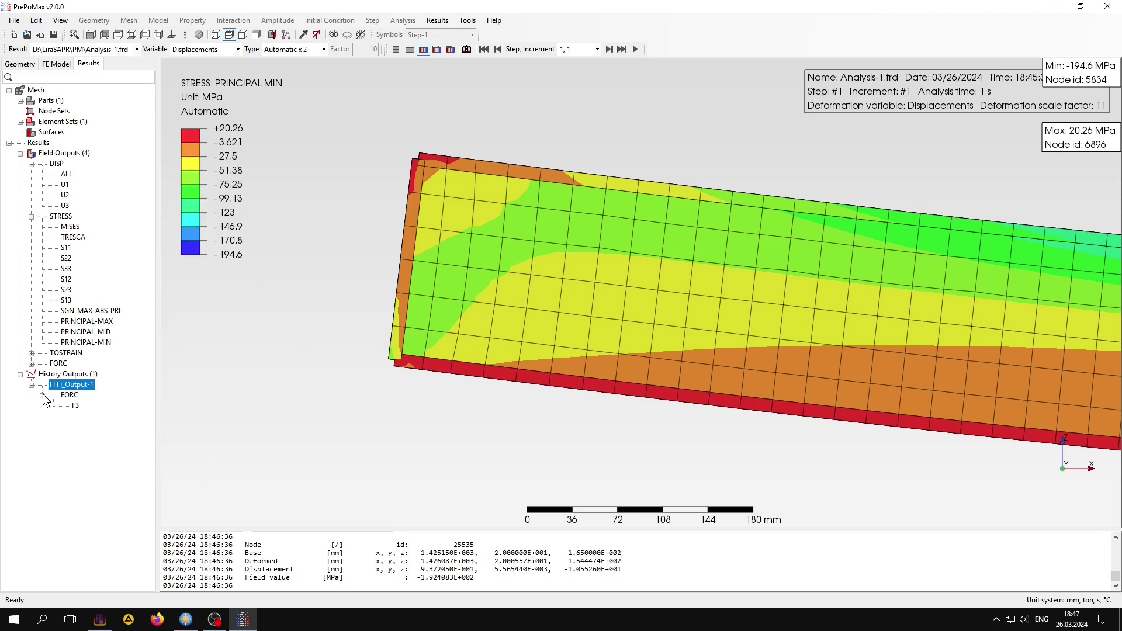
double_click(75, 405)
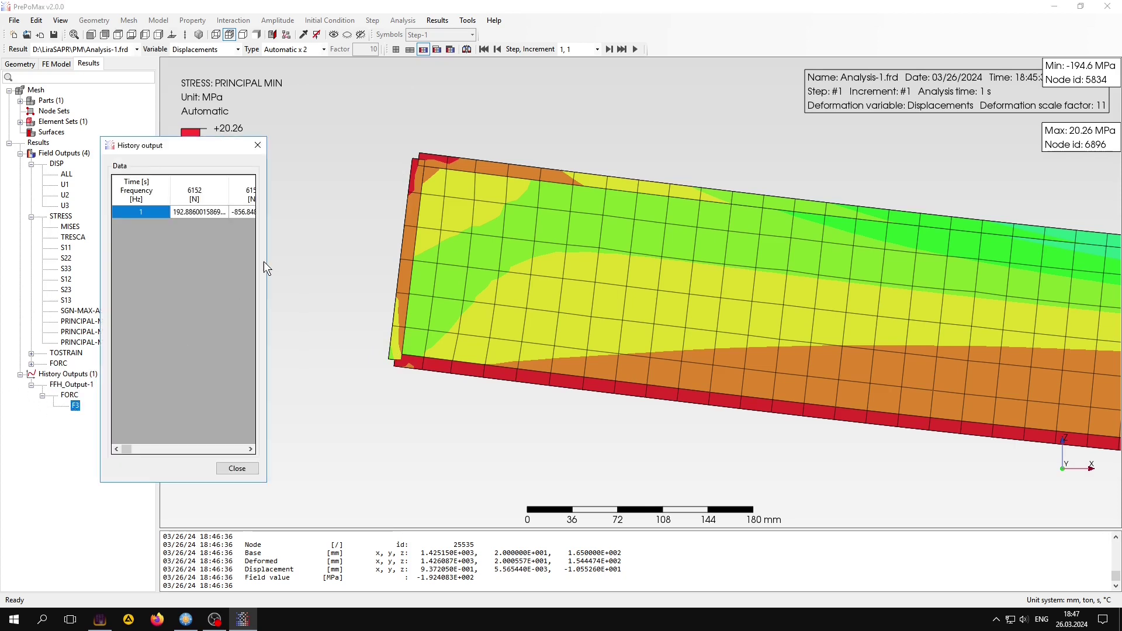
drag(266, 262, 1100, 267)
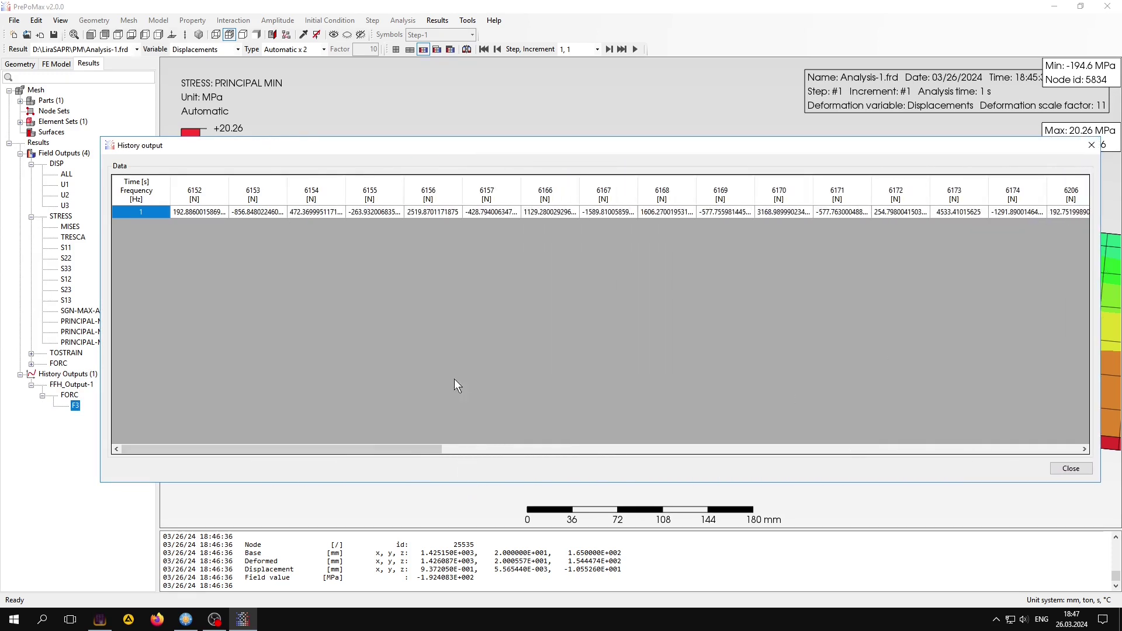
drag(300, 450, 948, 458)
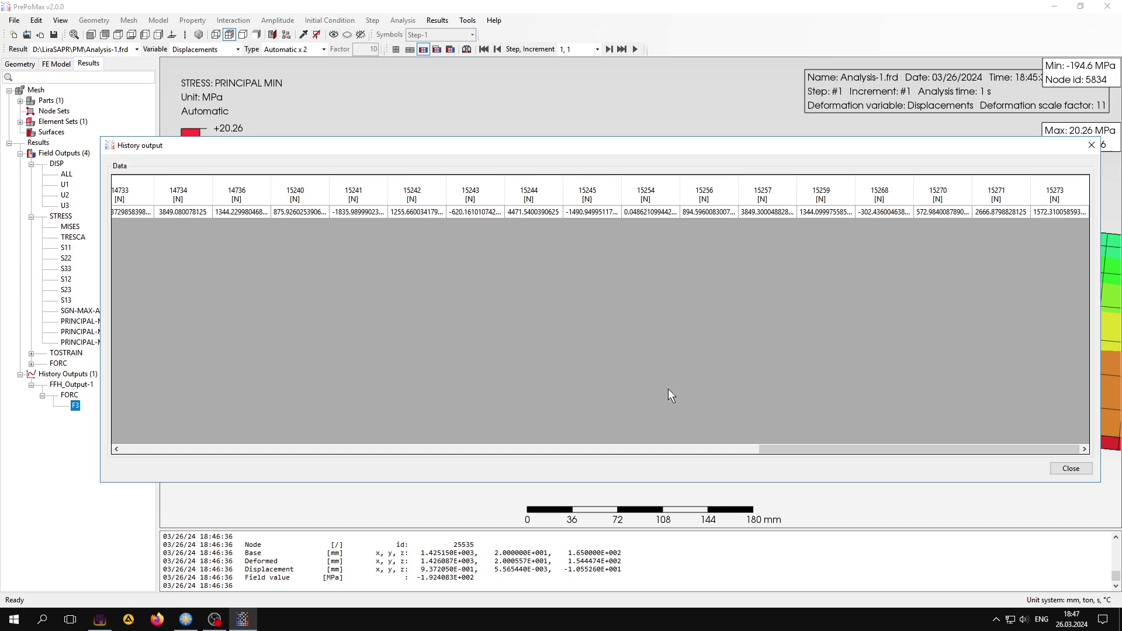
drag(813, 448, 156, 448)
Select the whole F3 nodal force row in the history table and copy it.
click(192, 212)
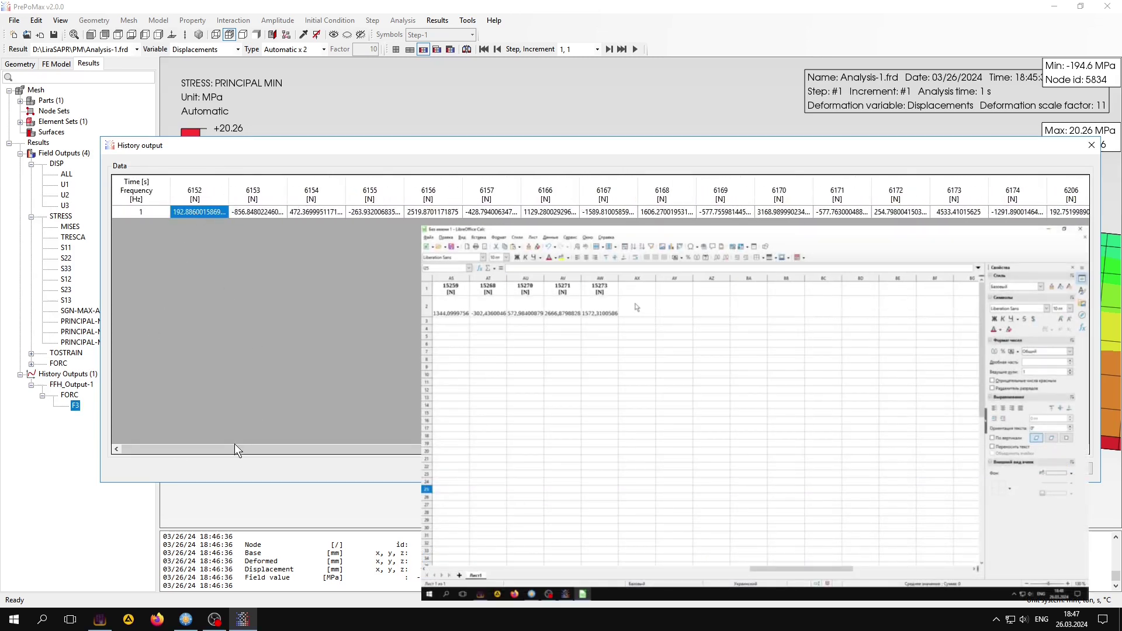
drag(245, 448, 1081, 449)
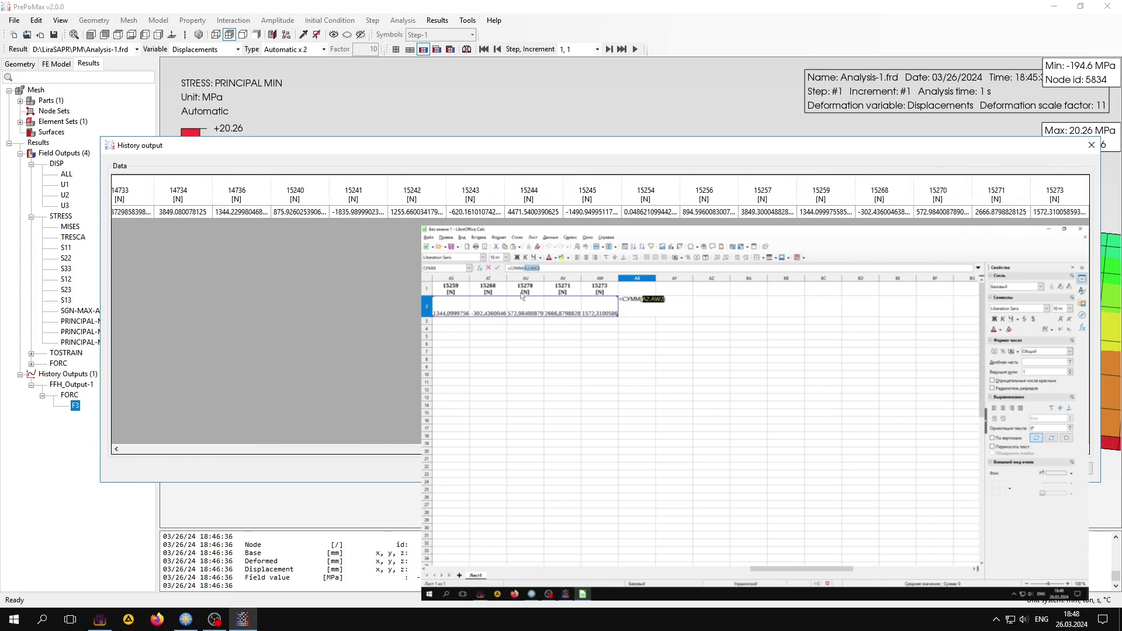
key(ctrl+a)
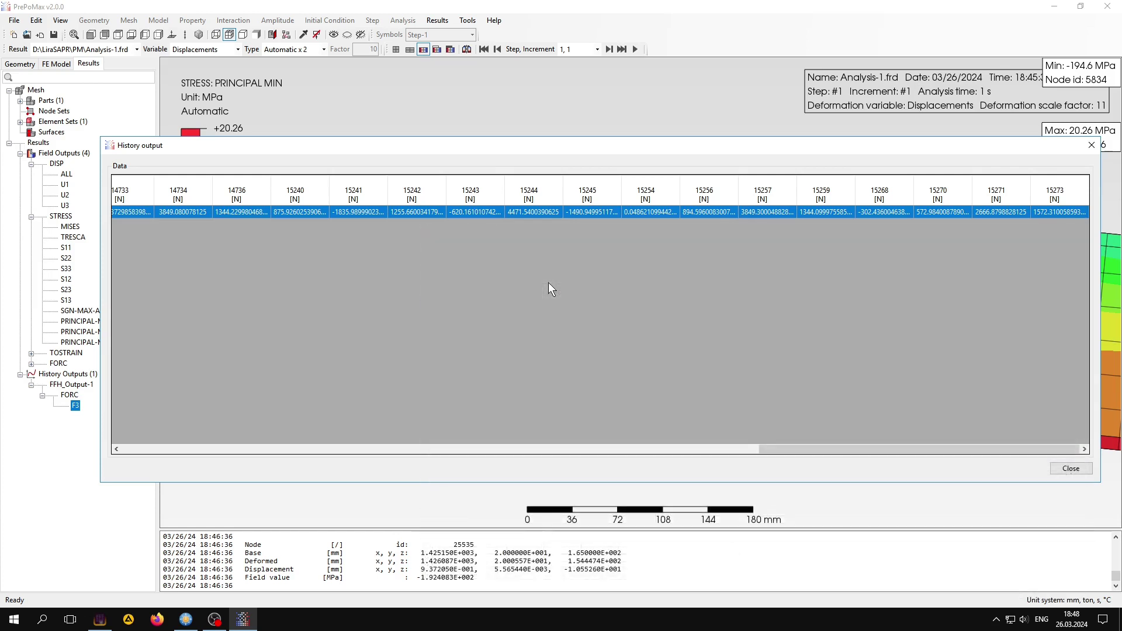
right_click(548, 282)
click(580, 301)
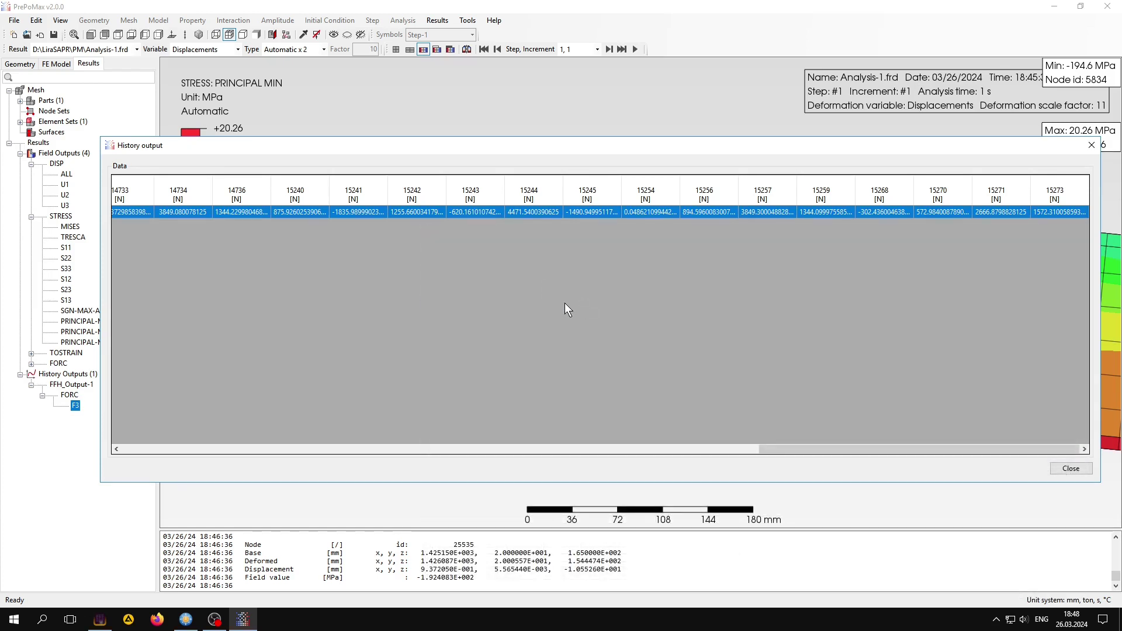